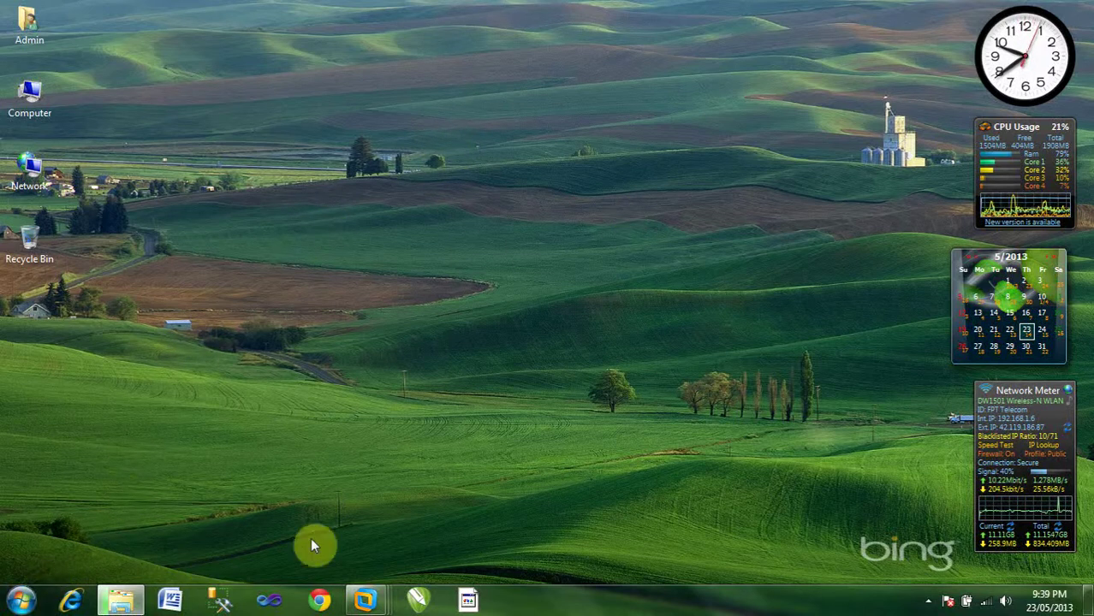
# Step: Switch to the Windows Server 2008 virtual machine in VMware Workstation and bring its taskbar into reach
pyautogui.moveTo(369, 603)
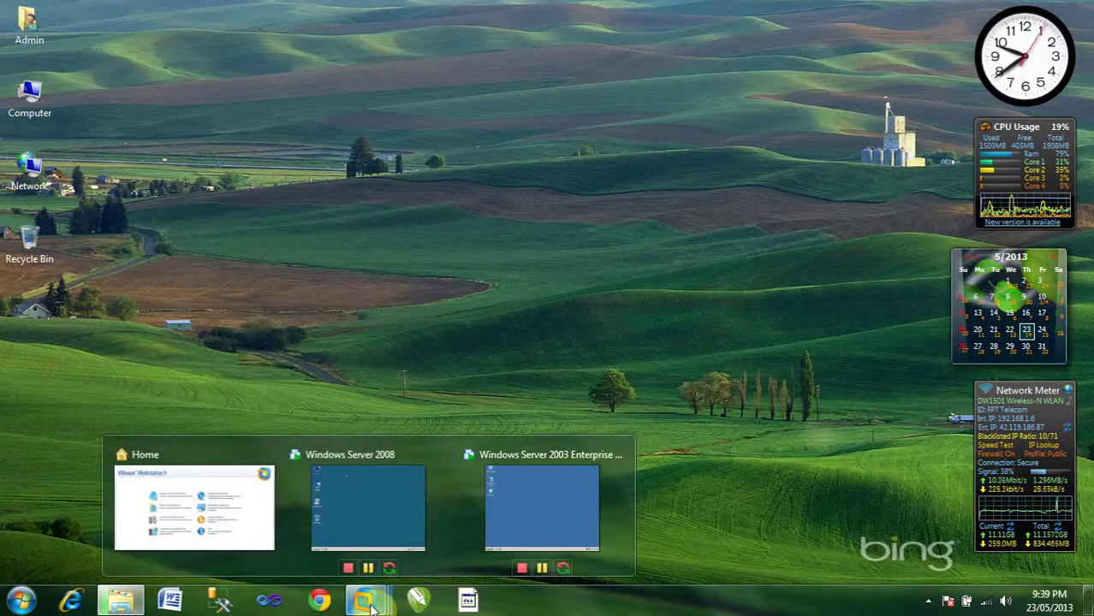
pyautogui.click(370, 604)
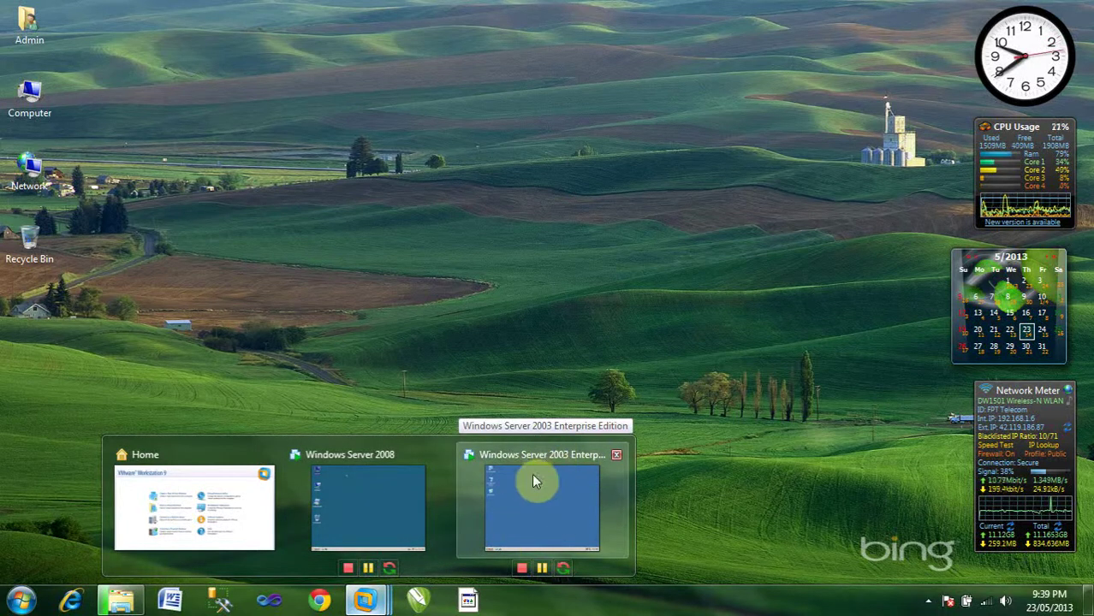
pyautogui.click(360, 497)
pyautogui.click(423, 321)
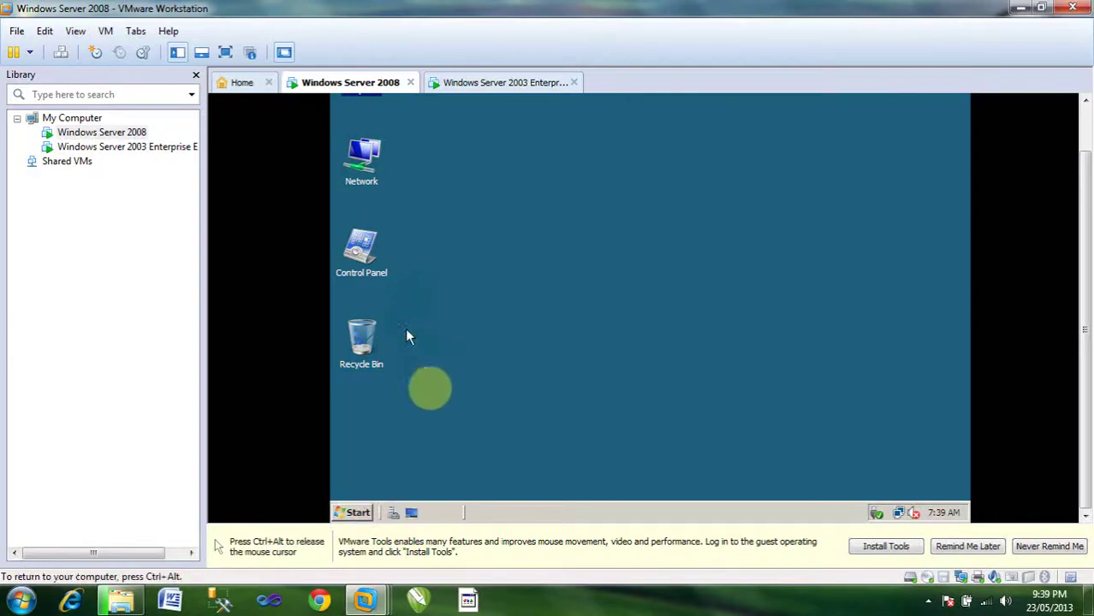
pyautogui.hotkey('ctrl', 'alt')
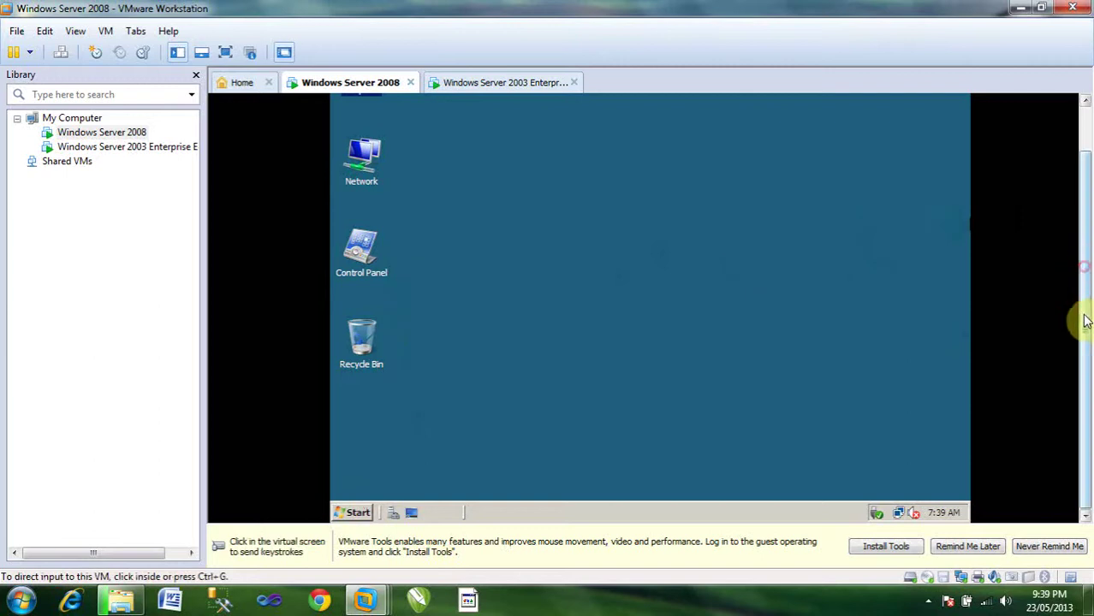
pyautogui.click(603, 182)
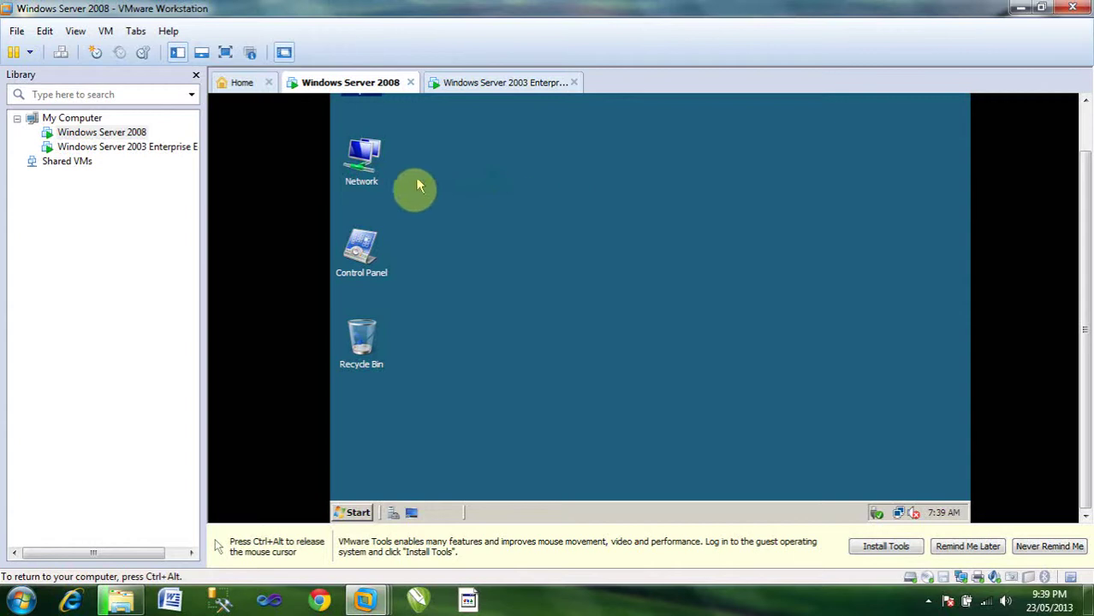
# Step: Open the properties of the Lan connection through the server's Network and Sharing Center
pyautogui.rightClick(370, 176)
pyautogui.click(412, 281)
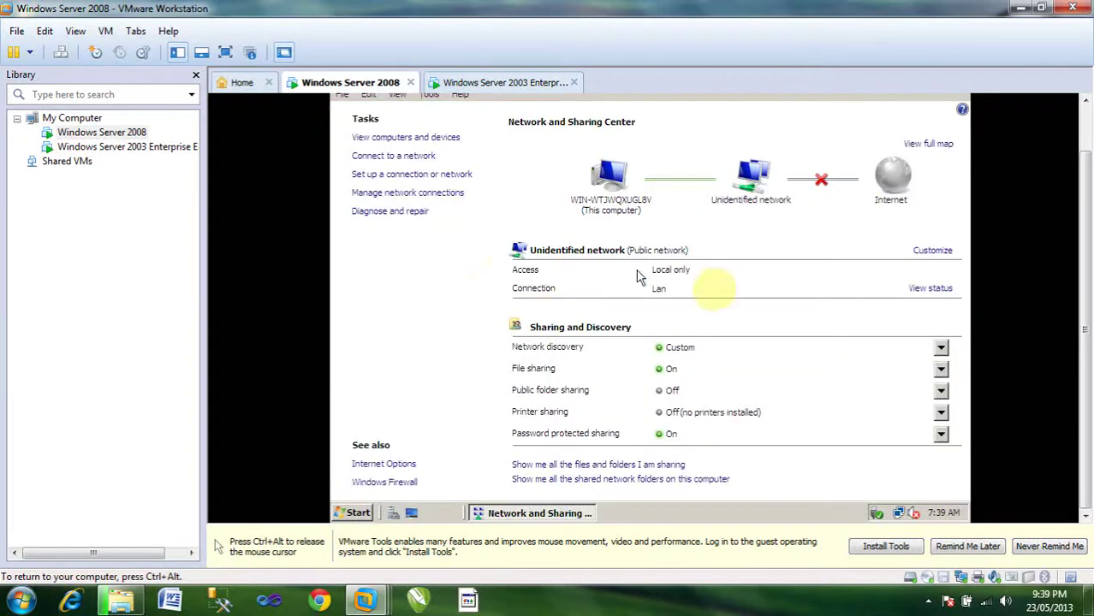
pyautogui.hotkey('ctrl', 'alt')
pyautogui.click(549, 198)
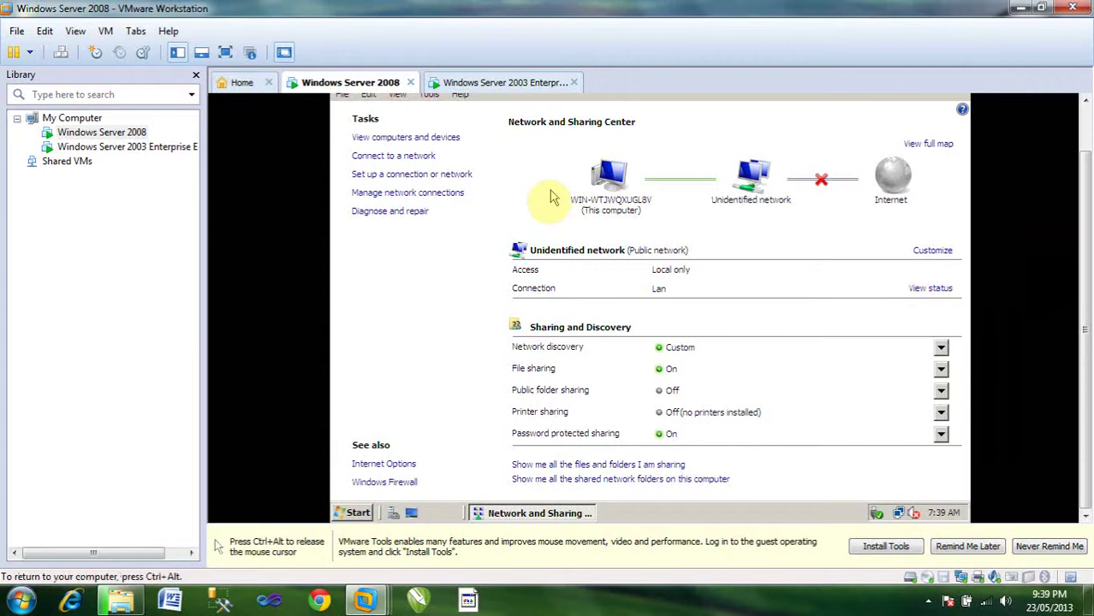
pyautogui.click(420, 197)
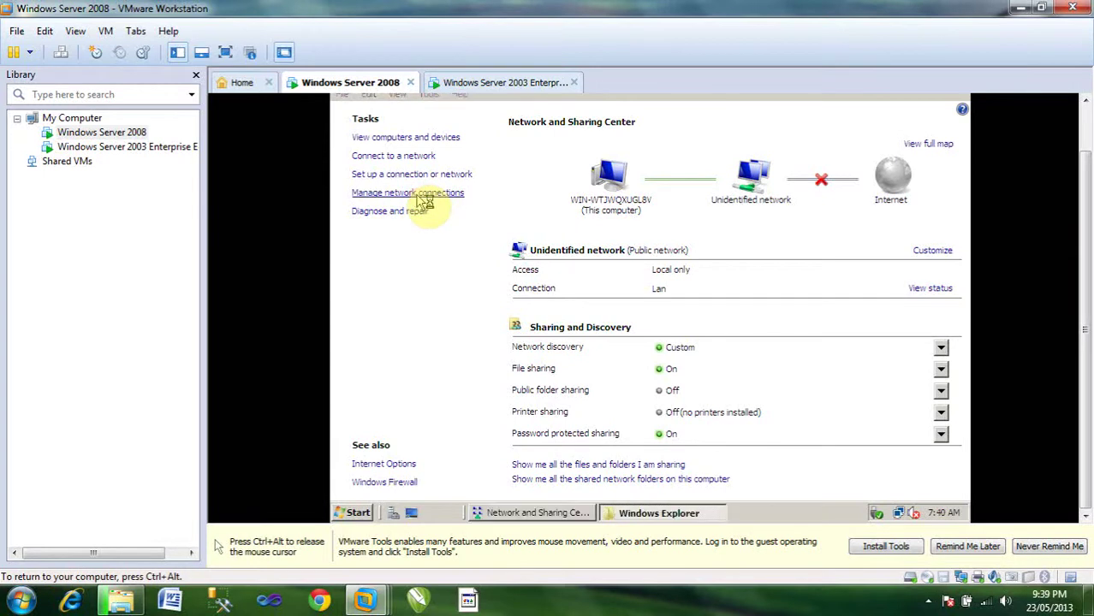
pyautogui.click(420, 198)
pyautogui.rightClick(420, 198)
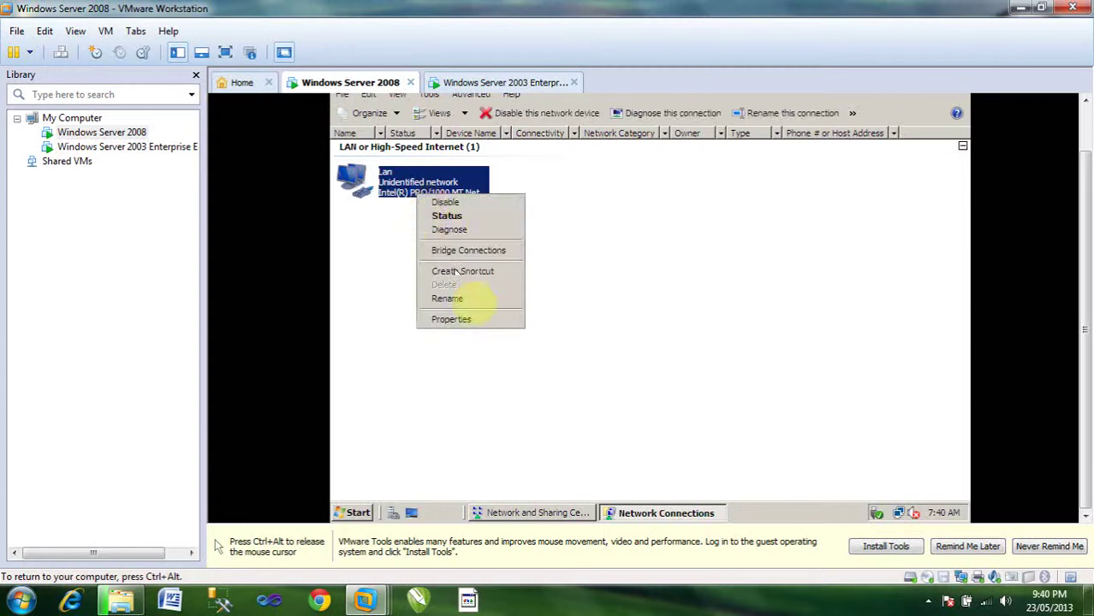
pyautogui.click(466, 322)
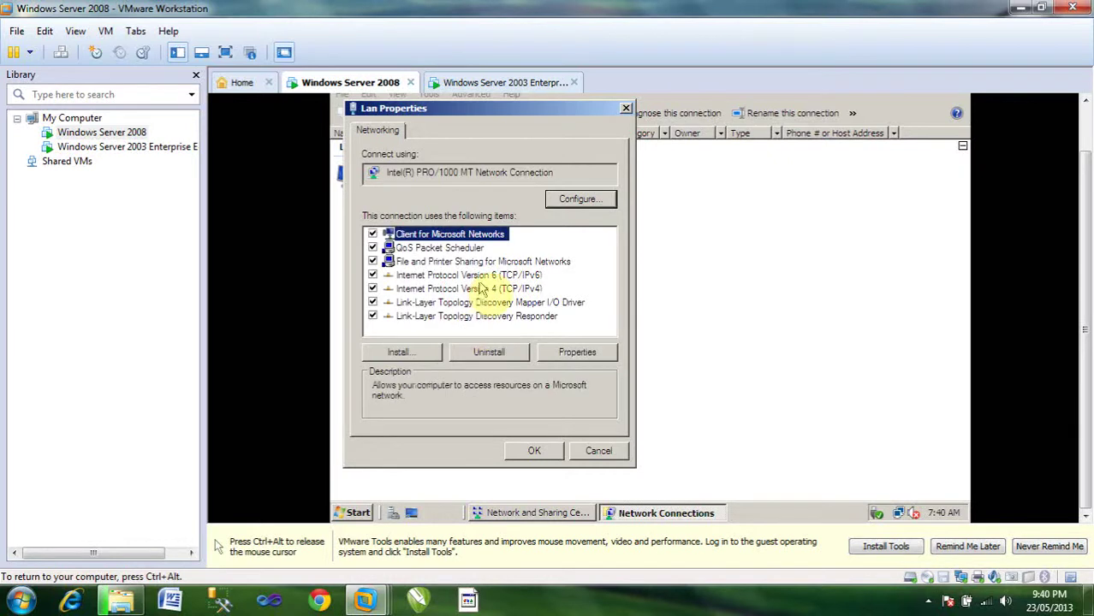
# Step: Check the static IP address in the Lan connection's TCP/IPv4 properties, and close the dialogs and network windows
pyautogui.click(481, 290)
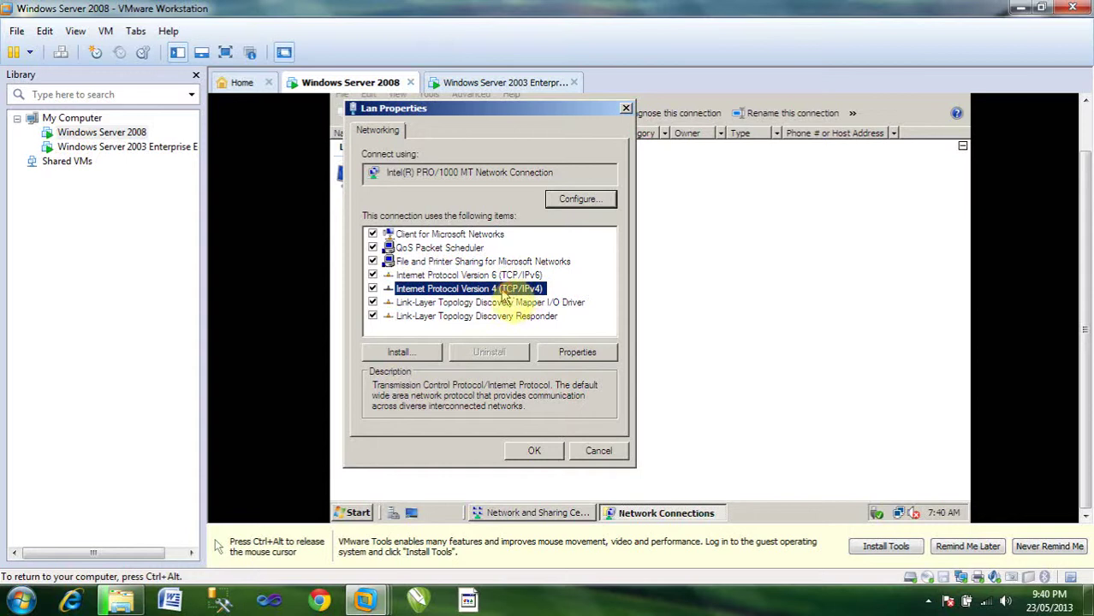
pyautogui.click(577, 355)
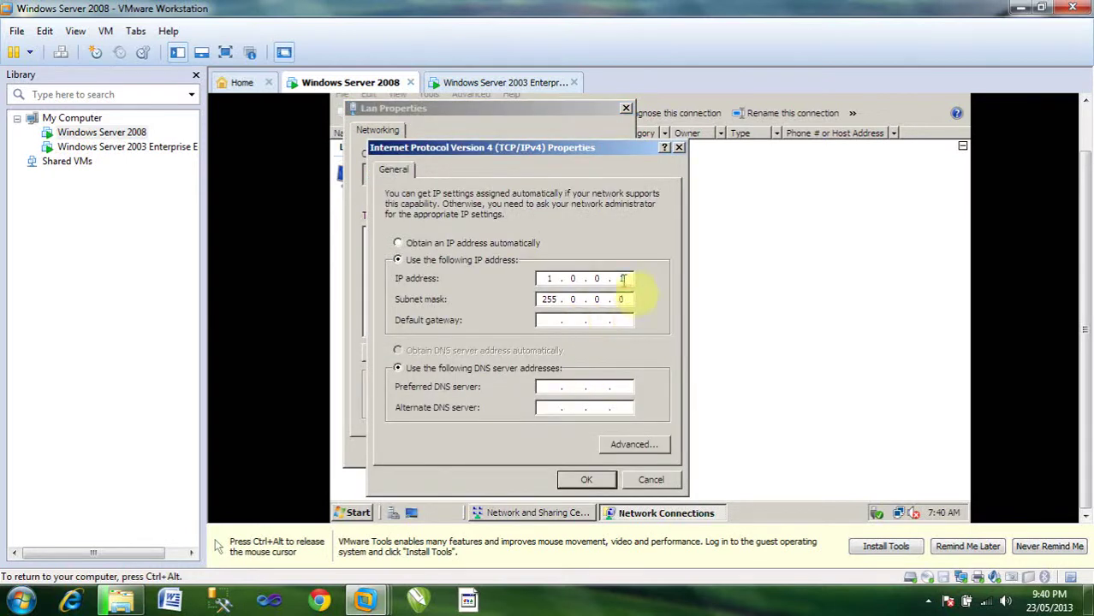
pyautogui.moveTo(624, 278); pyautogui.dragTo(548, 279)
pyautogui.click(587, 479)
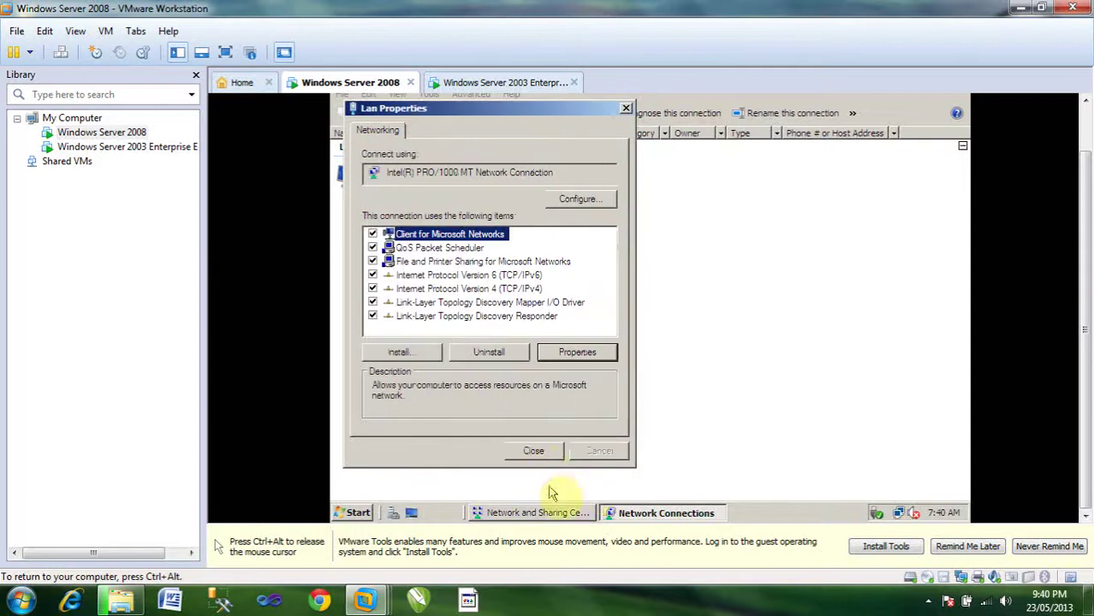
pyautogui.click(534, 451)
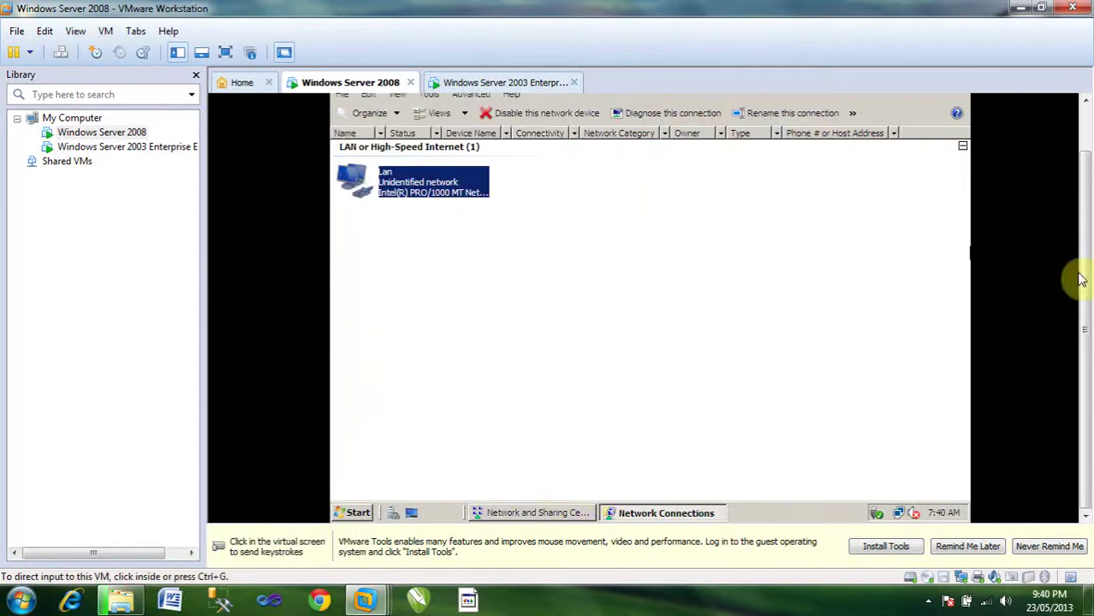
pyautogui.scroll(2, 1082, 289)
pyautogui.click(963, 101)
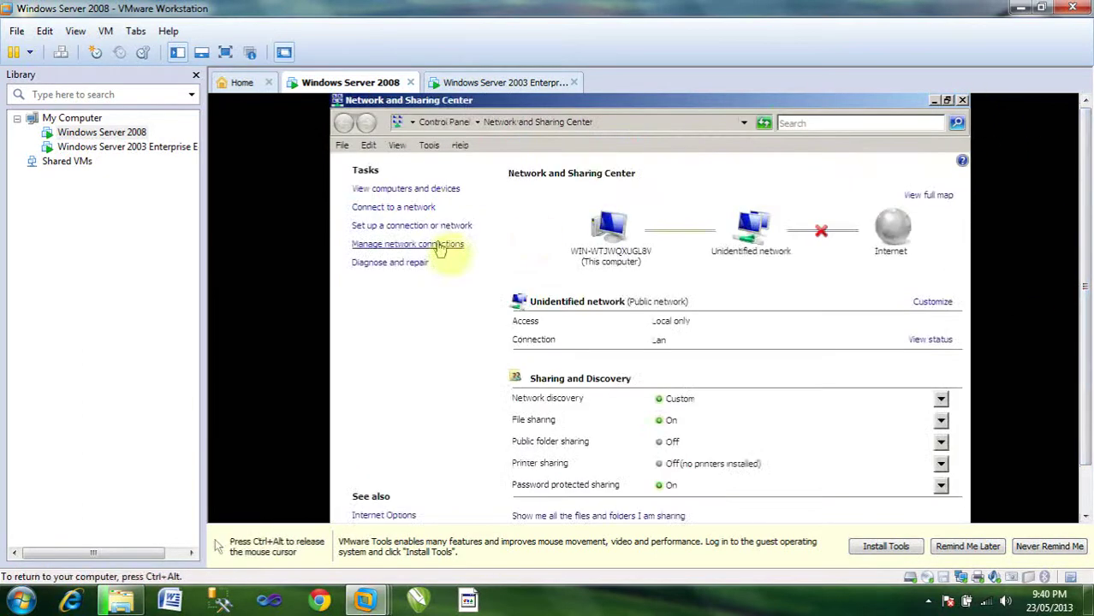
pyautogui.click(962, 100)
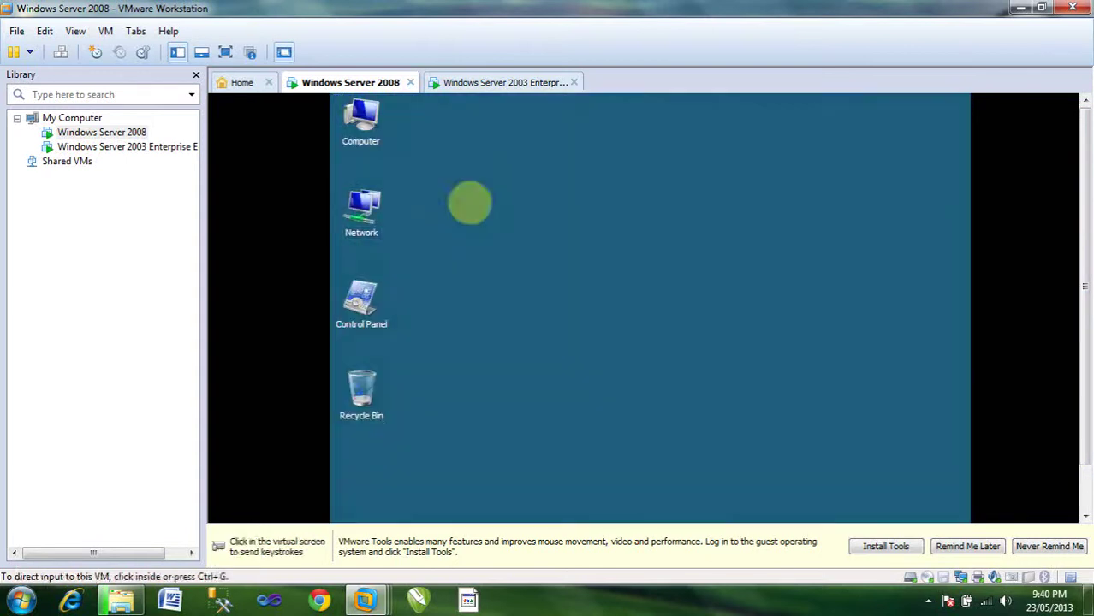
# Step: Switch to the Windows Server 2003 virtual machine and open the properties of its Lan connection
pyautogui.click(482, 83)
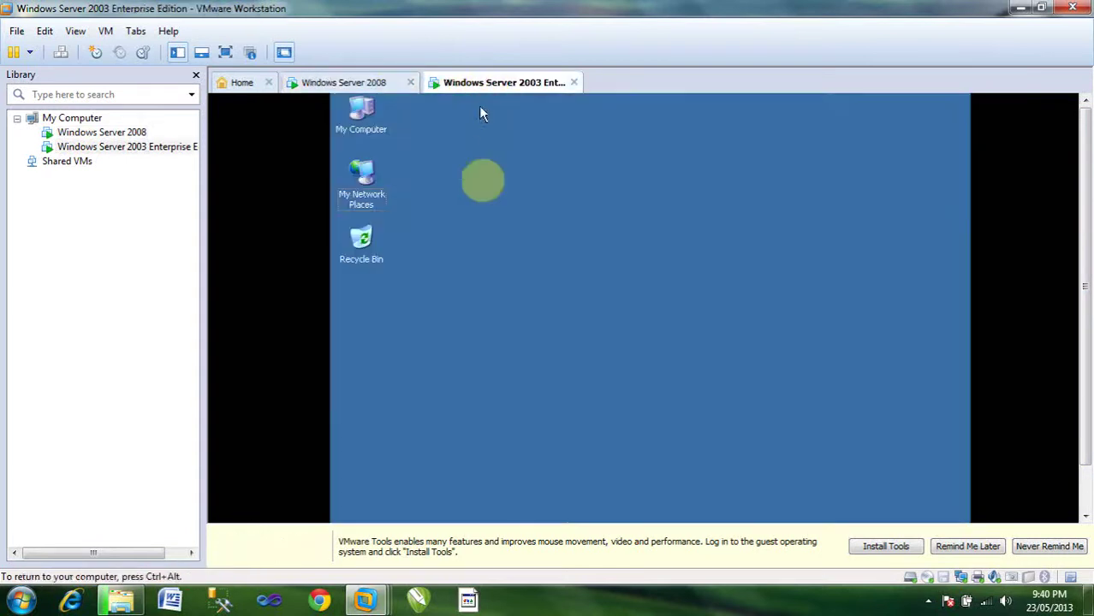
pyautogui.rightClick(380, 198)
pyautogui.click(453, 339)
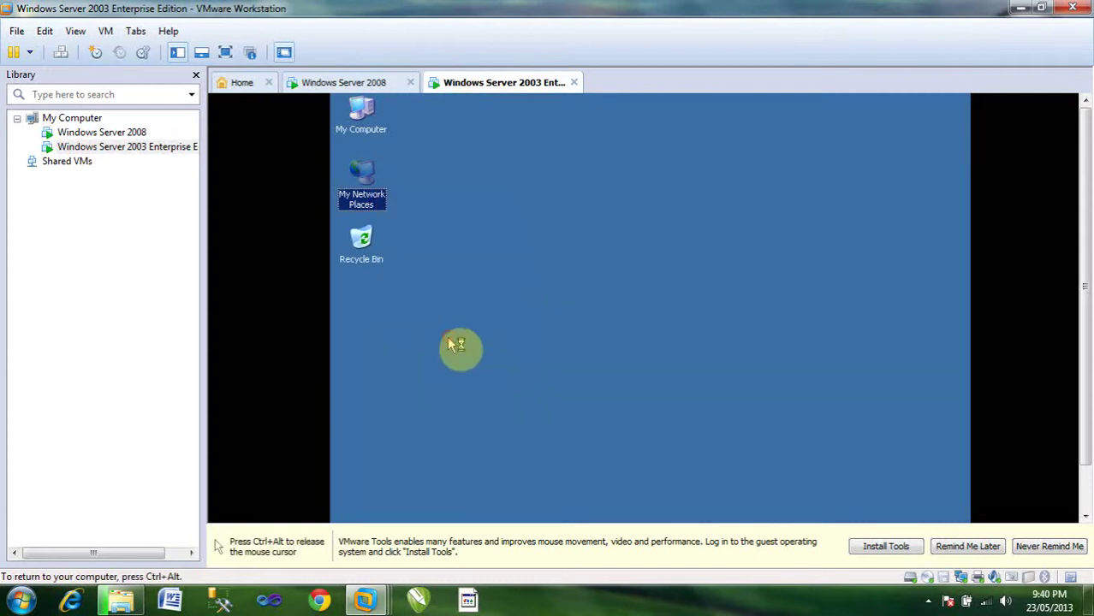
pyautogui.rightClick(468, 261)
pyautogui.click(517, 387)
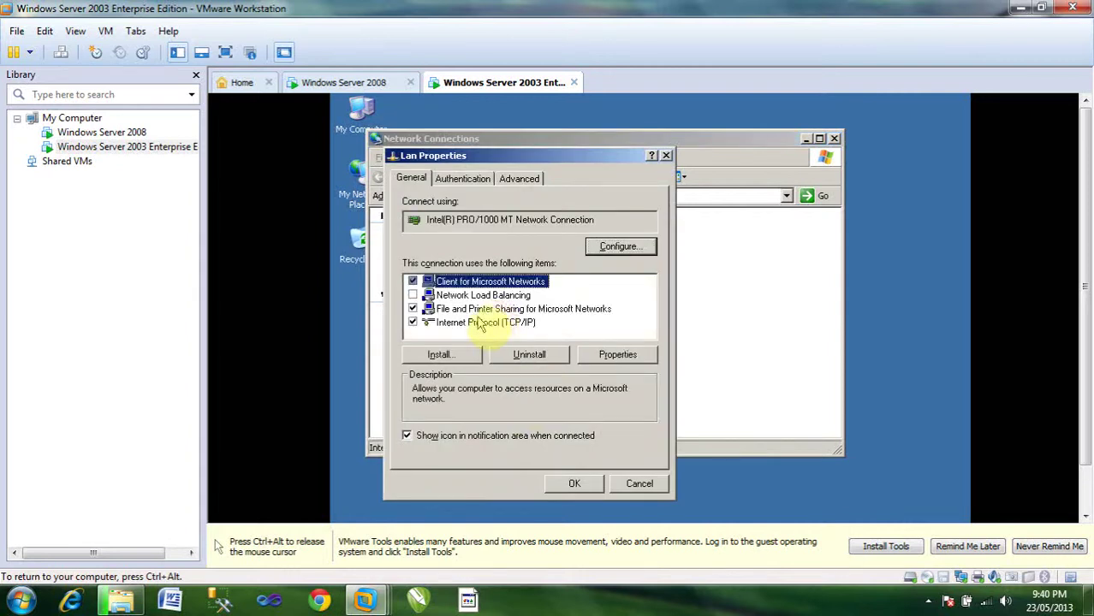
# Step: Check how the Lan connection's Internet Protocol (TCP/IP) obtains its addresses, and close the property dialogs
pyautogui.click(486, 322)
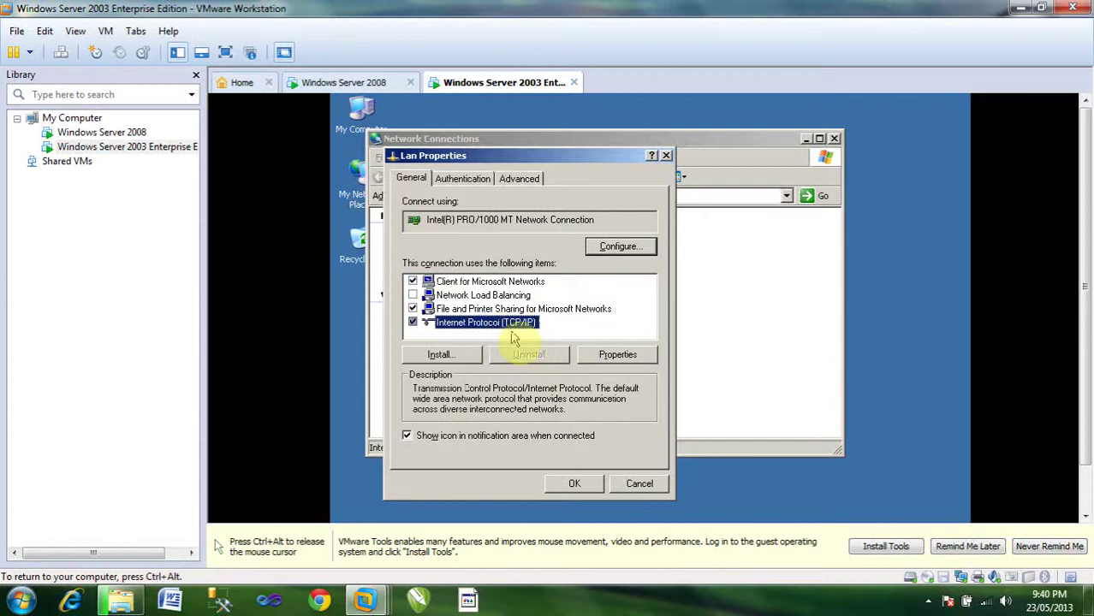
pyautogui.click(604, 354)
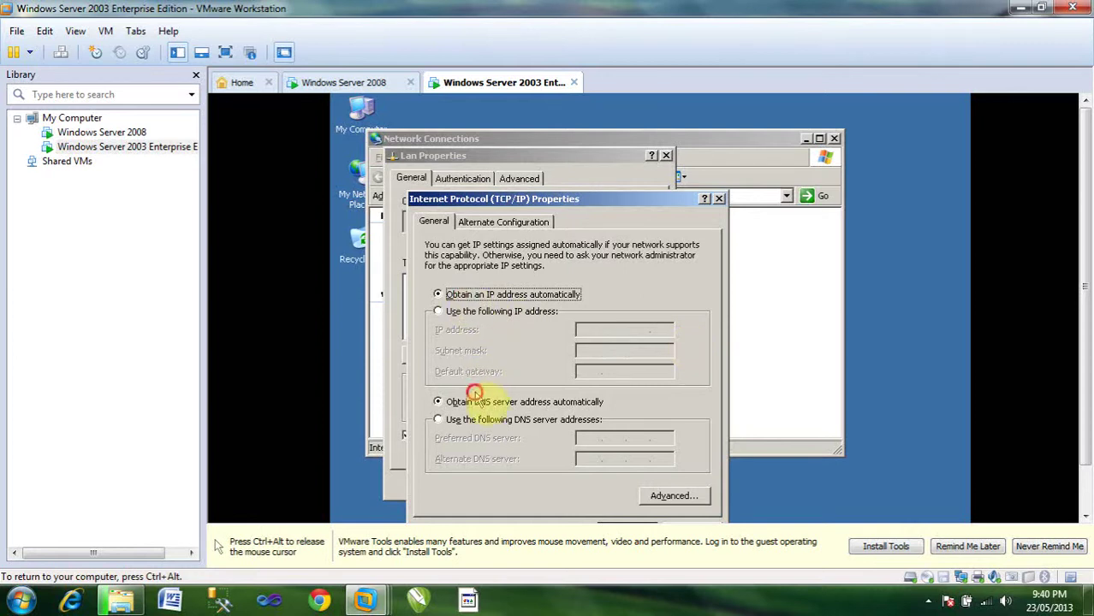
pyautogui.moveTo(545, 202); pyautogui.dragTo(582, 148)
pyautogui.click(666, 474)
pyautogui.click(577, 484)
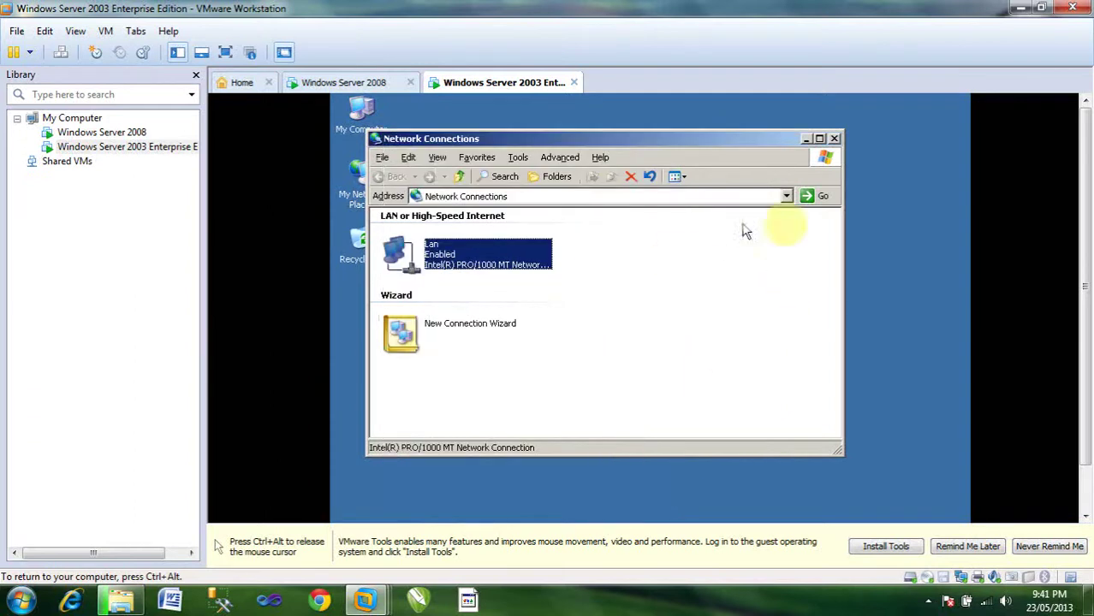
# Step: Reopen the Lan connection's TCP/IP properties and enter the static IP address 1.0.0.2
pyautogui.rightClick(488, 255)
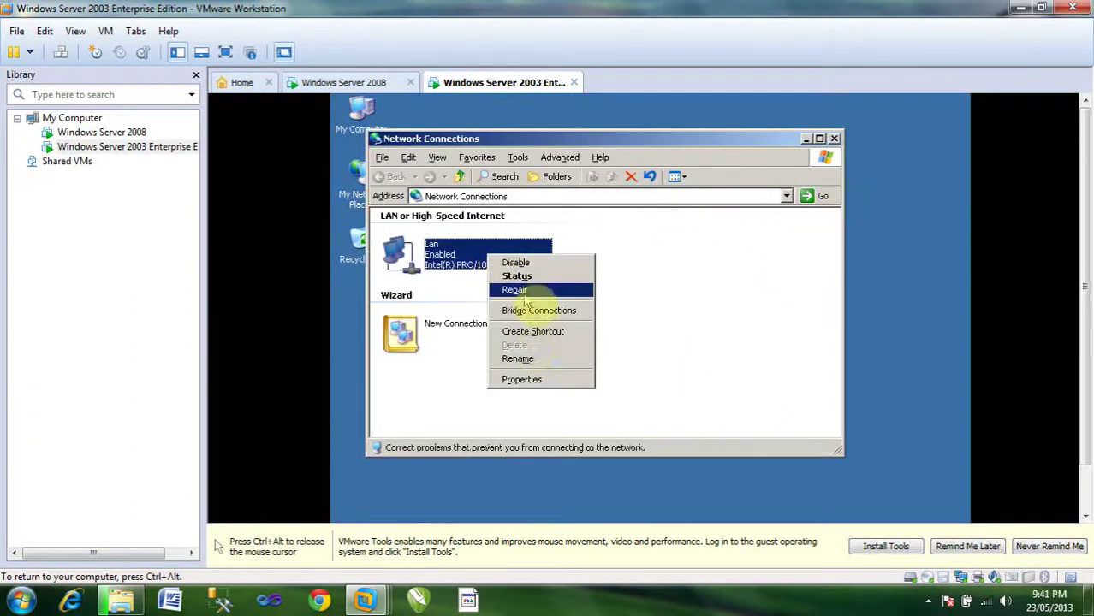
pyautogui.click(531, 379)
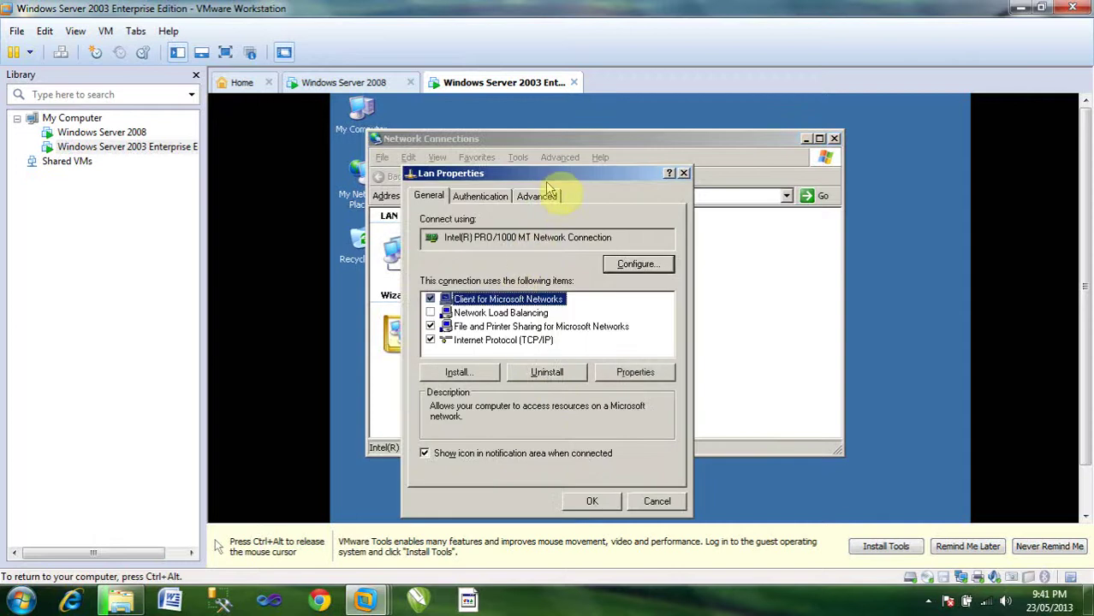
pyautogui.moveTo(642, 150); pyautogui.dragTo(642, 137)
pyautogui.click(599, 300)
pyautogui.click(735, 334)
pyautogui.click(630, 299)
pyautogui.click(692, 316)
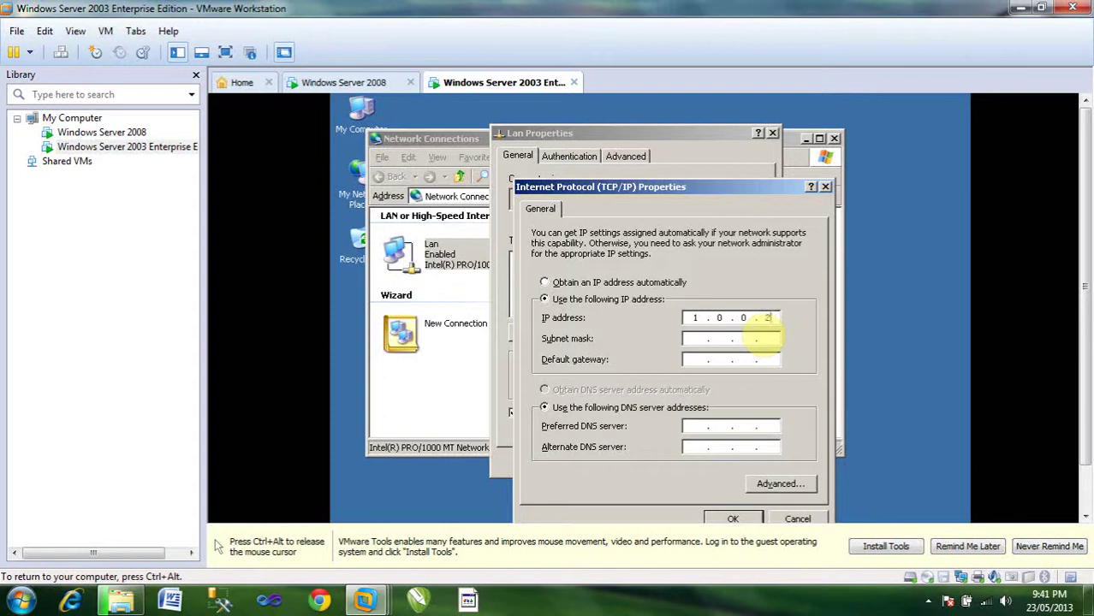
# Step: Set the Lan connection to obtain its IP and DNS server addresses automatically, and close the network windows
pyautogui.click(583, 285)
pyautogui.click(578, 392)
pyautogui.click(733, 519)
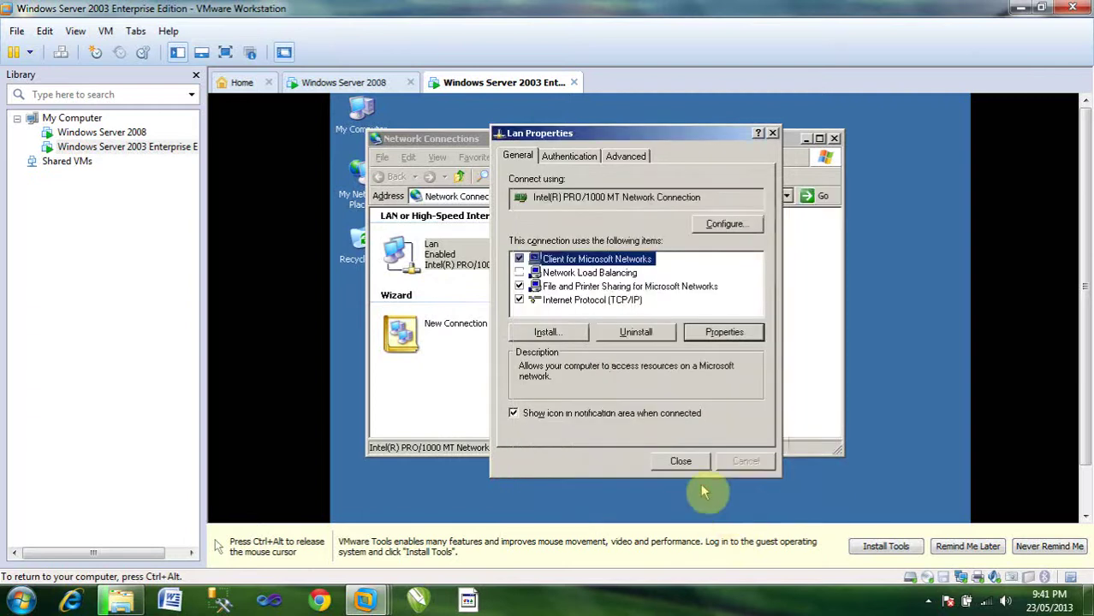
pyautogui.click(682, 462)
pyautogui.click(833, 140)
# Step: Return to the Windows Server 2008 virtual machine and open Server Manager
pyautogui.click(384, 85)
pyautogui.hotkey('ctrl', 'alt')
pyautogui.moveTo(1084, 284); pyautogui.dragTo(1089, 351)
pyautogui.click(874, 340)
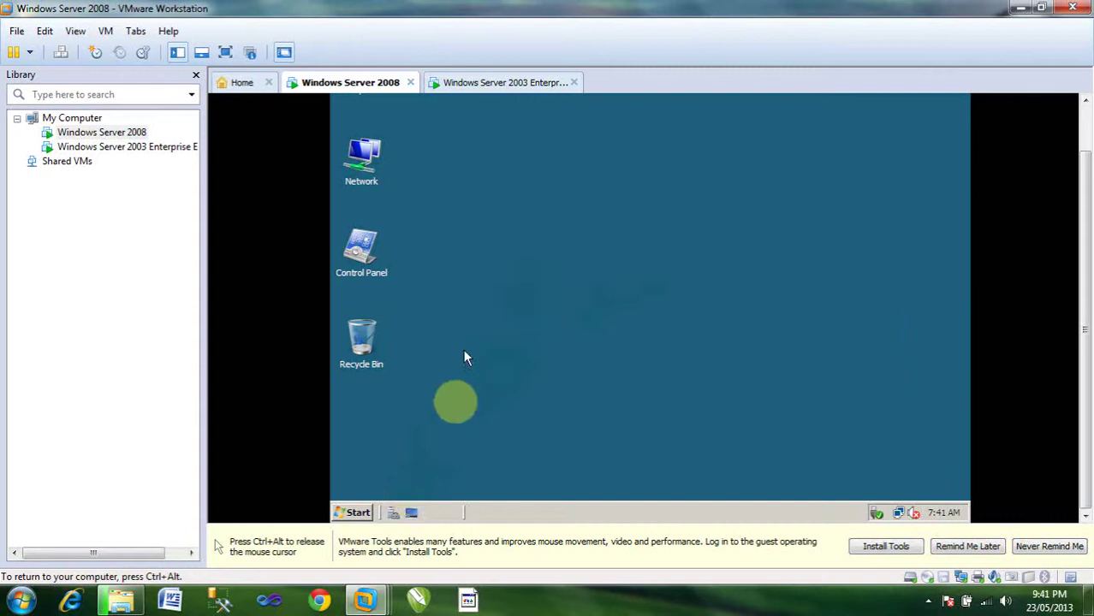
pyautogui.click(358, 512)
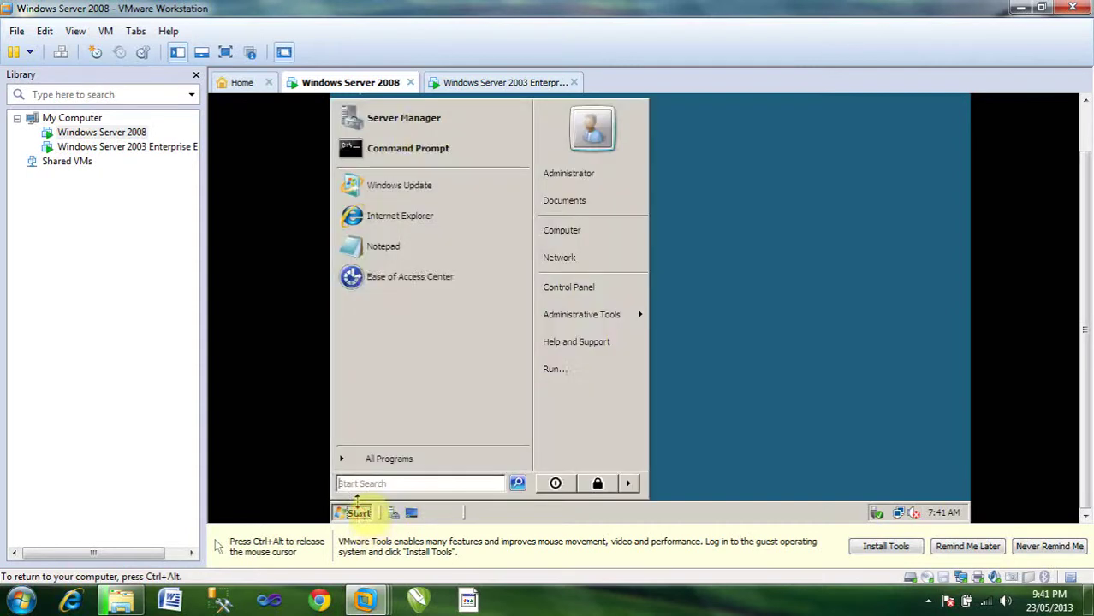
pyautogui.click(412, 127)
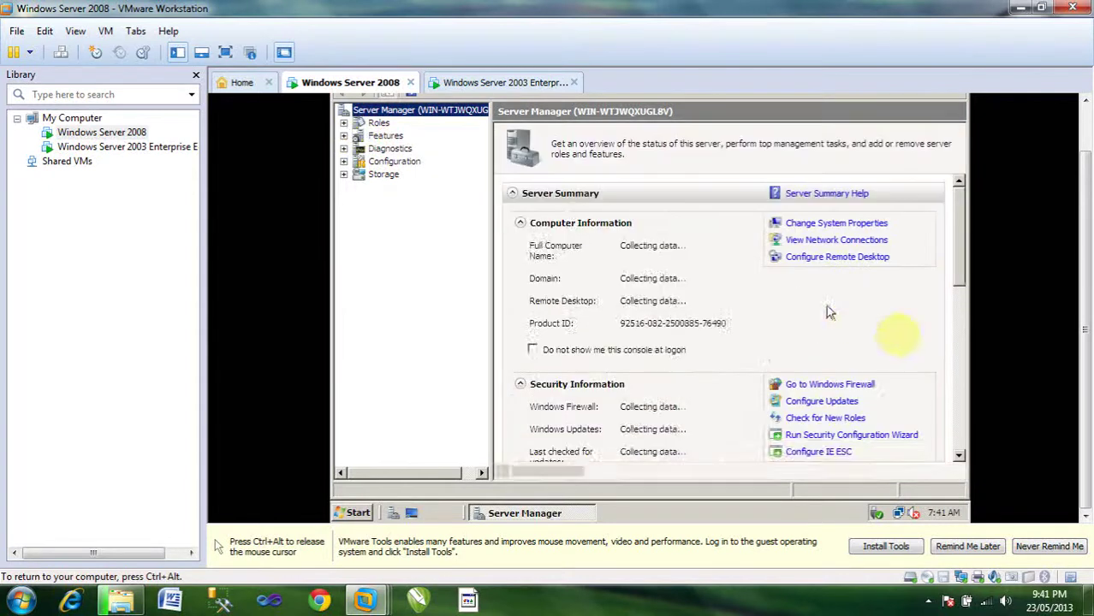
# Step: Display the Roles summary in Server Manager and start the Add Roles wizard
pyautogui.click(378, 124)
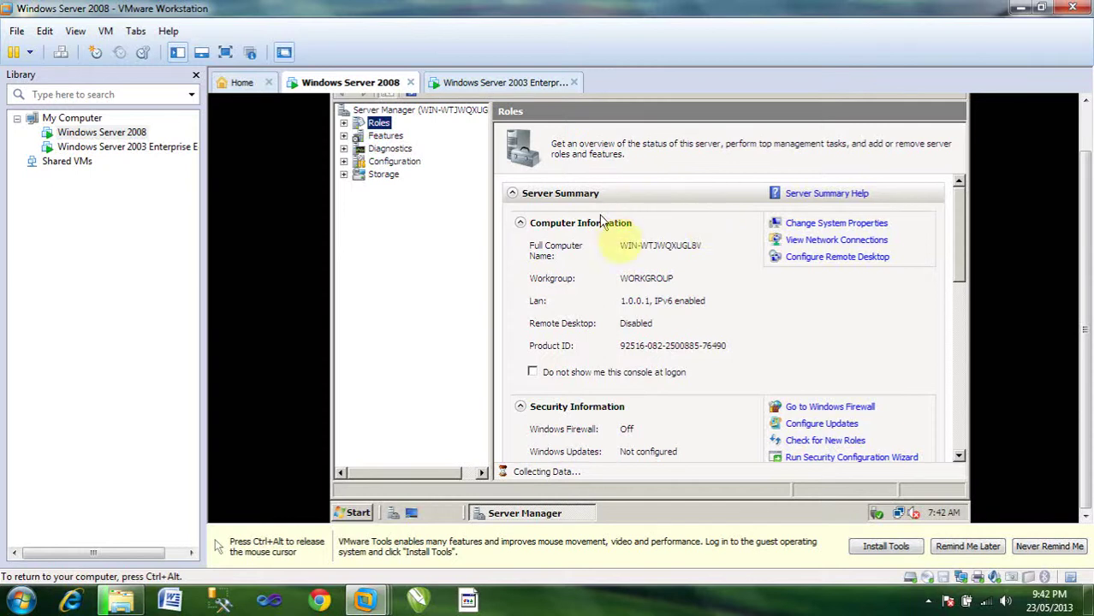
pyautogui.hotkey('ctrl', 'alt')
pyautogui.click(337, 103)
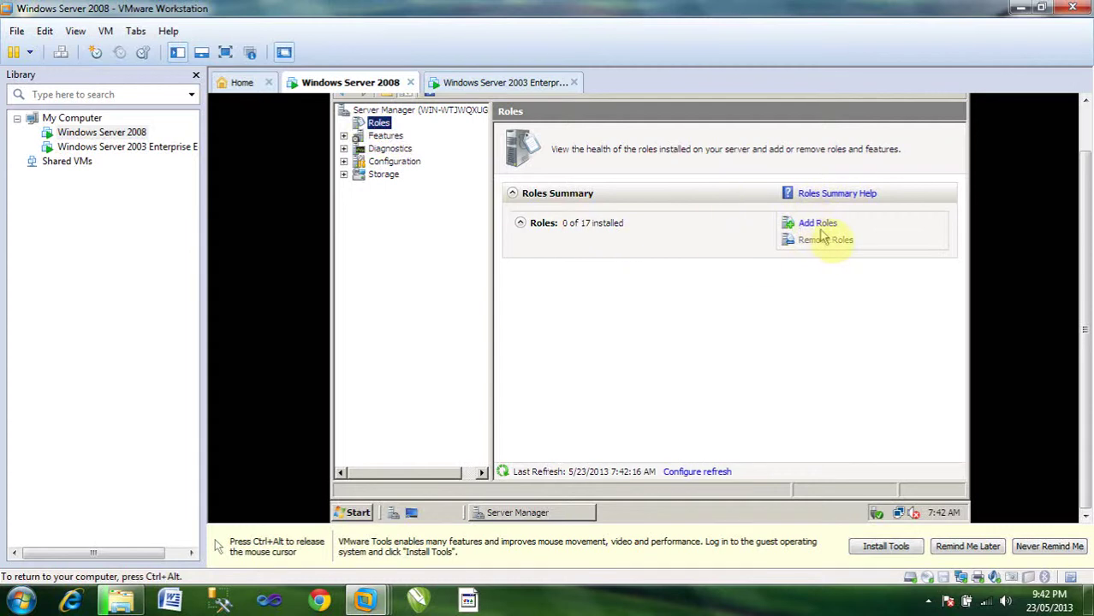
pyautogui.click(818, 225)
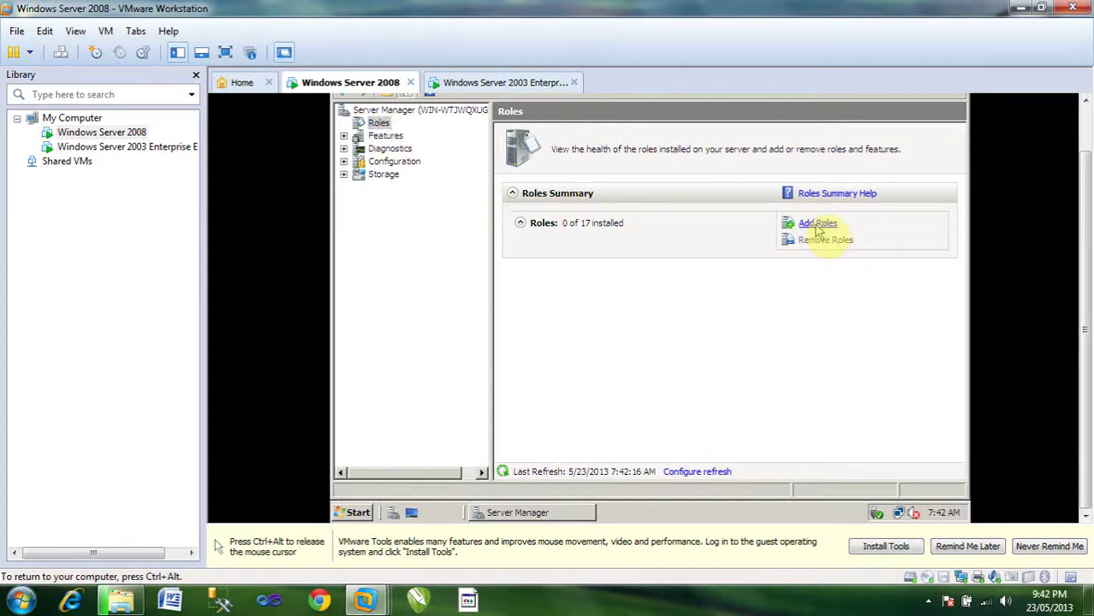
# Step: Select the DHCP Server role for installation and advance the wizard to the network connection bindings
pyautogui.click(774, 495)
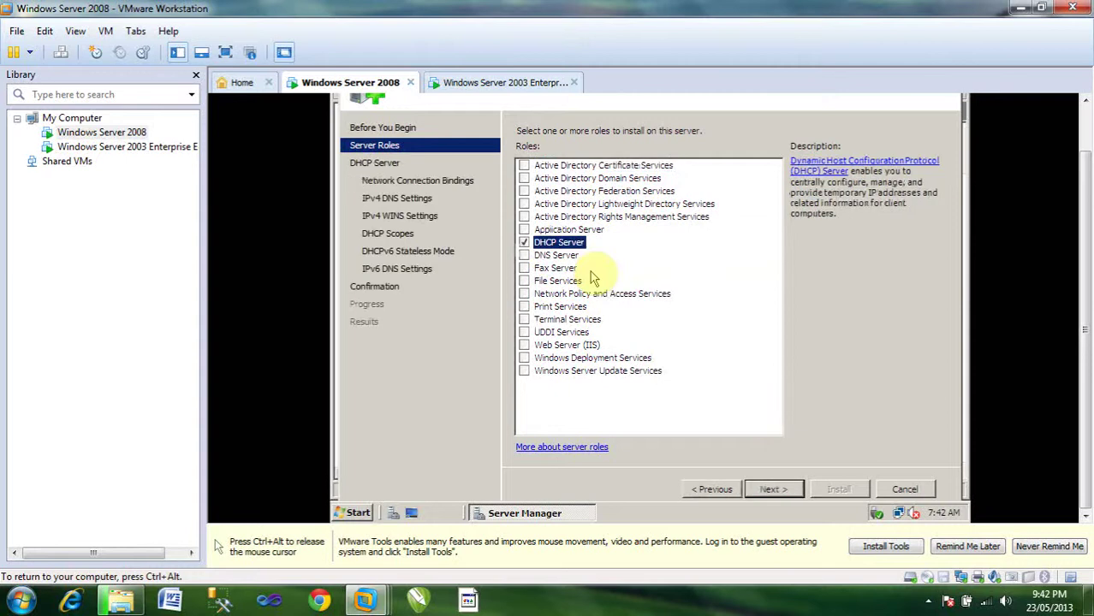
pyautogui.click(789, 488)
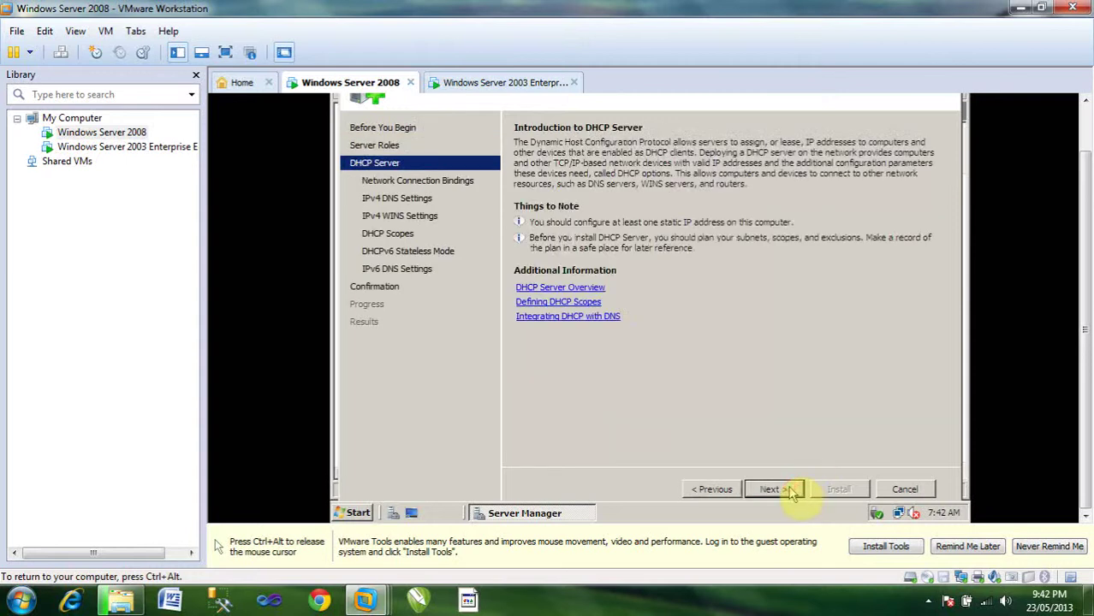
pyautogui.click(790, 489)
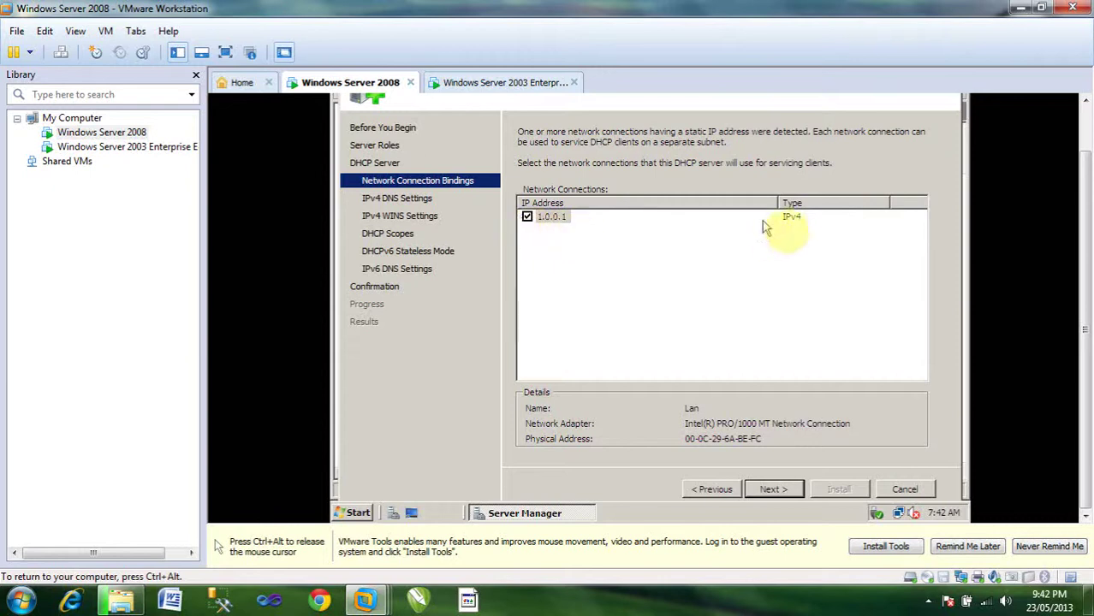
# Step: Keep the 1.0.0.1 binding, blank IPv4 DNS settings, WINS not required and no scopes, advancing to the DHCPv6 stateless mode page
pyautogui.click(775, 489)
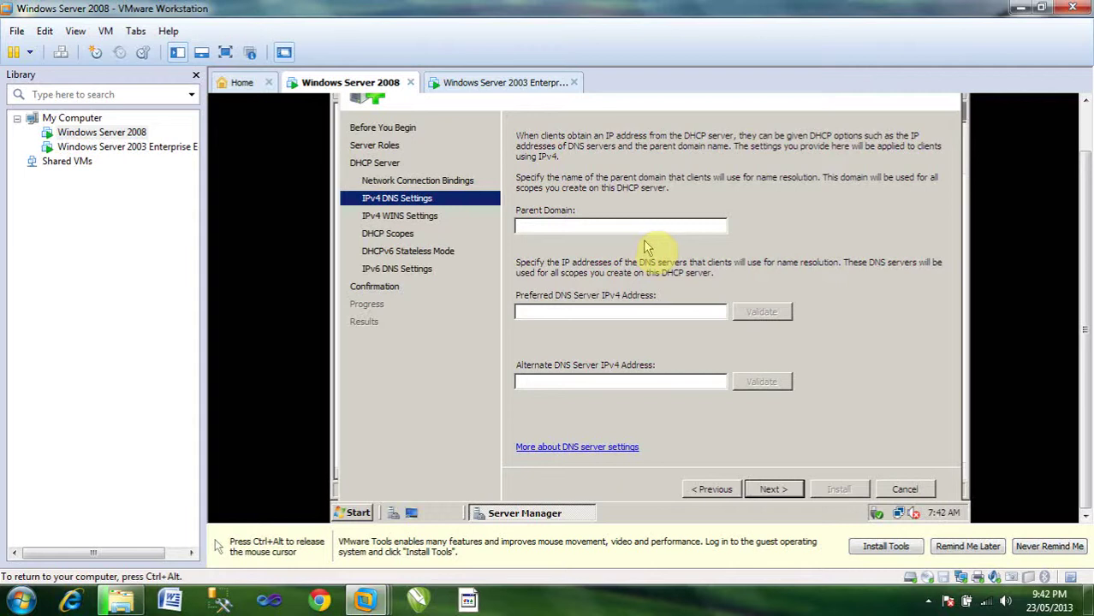
pyautogui.click(774, 493)
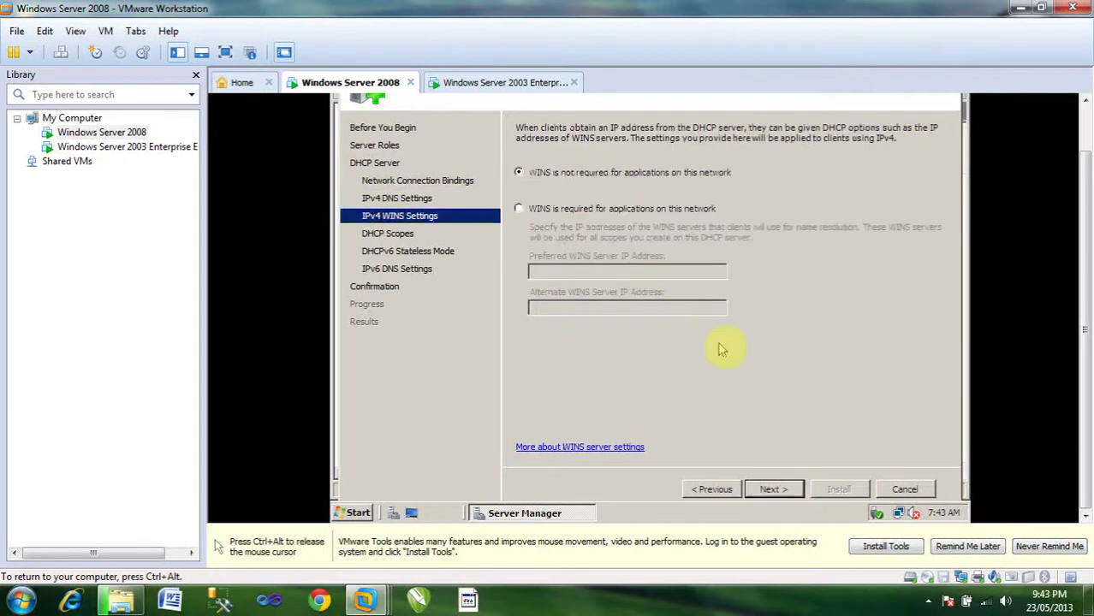
pyautogui.click(791, 496)
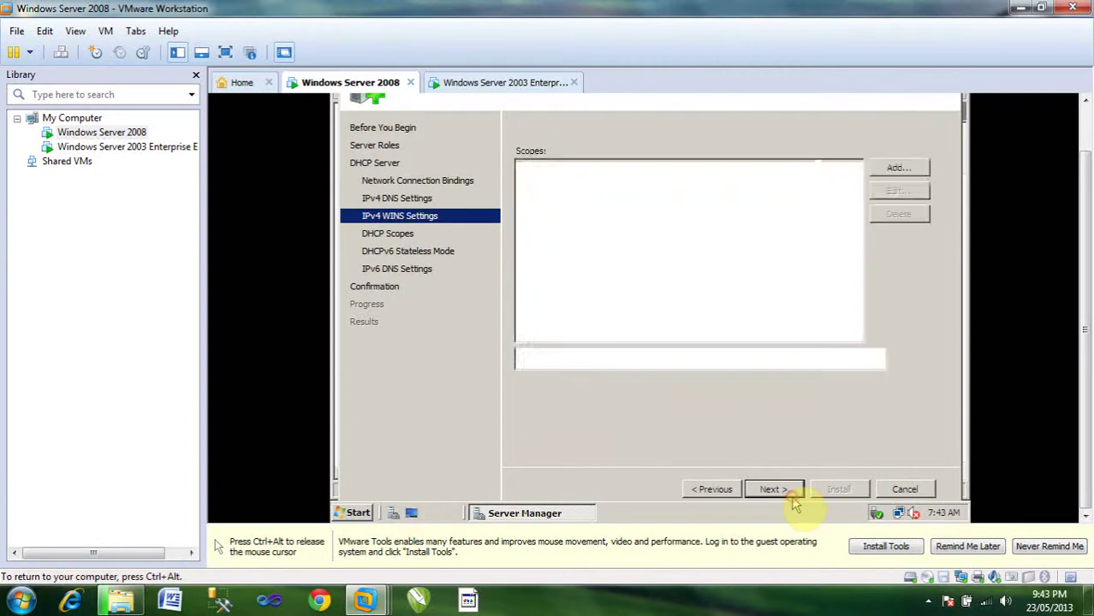
pyautogui.click(791, 497)
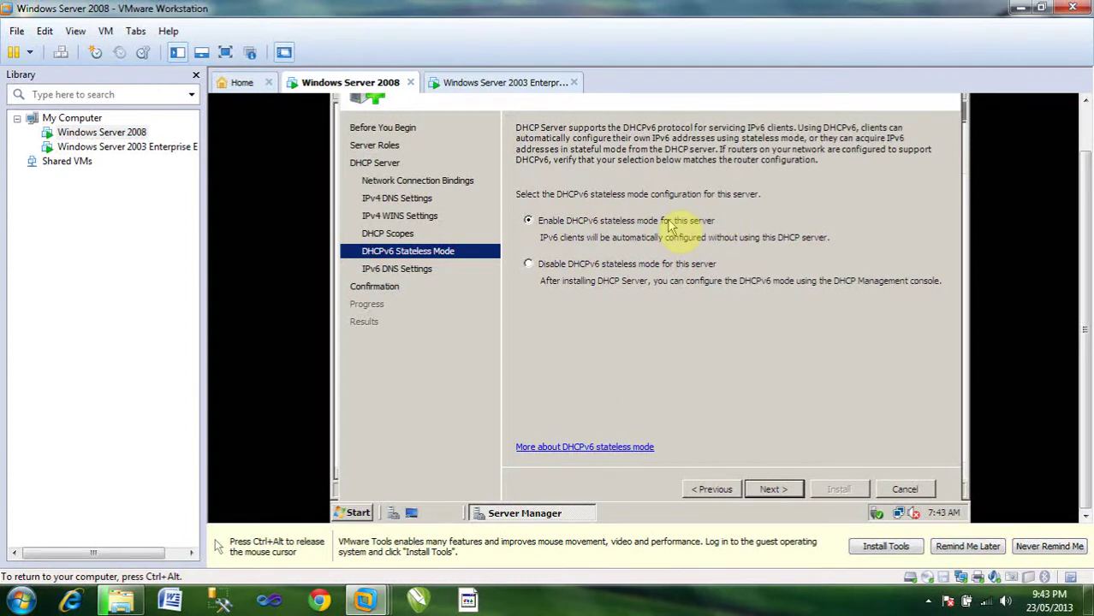
# Step: Disable DHCPv6 stateless mode for this server and start installing the DHCP Server role
pyautogui.click(600, 263)
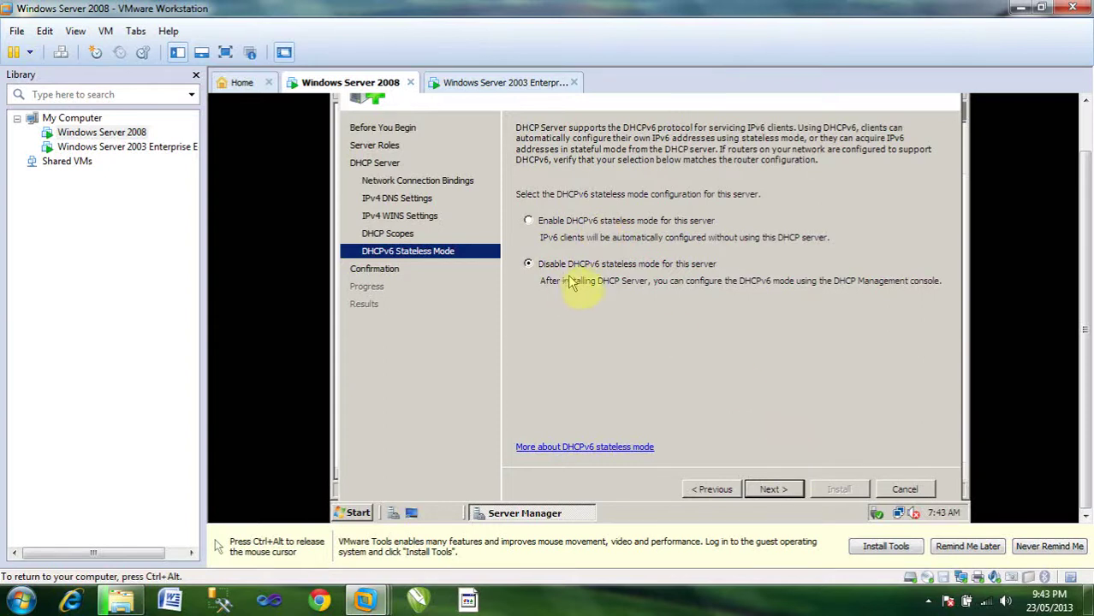
pyautogui.click(773, 489)
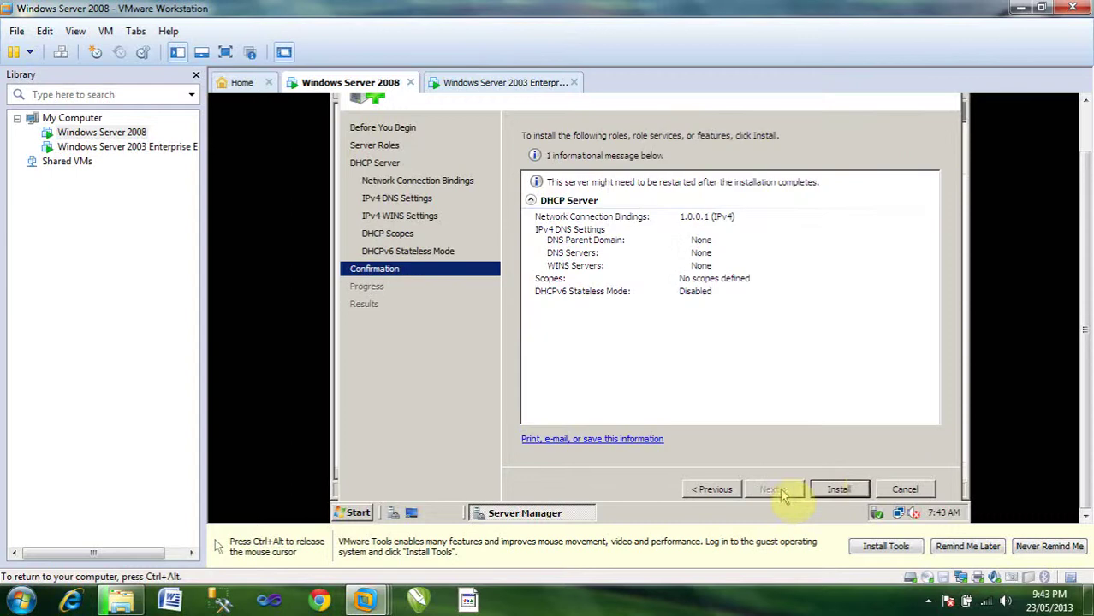
pyautogui.click(856, 492)
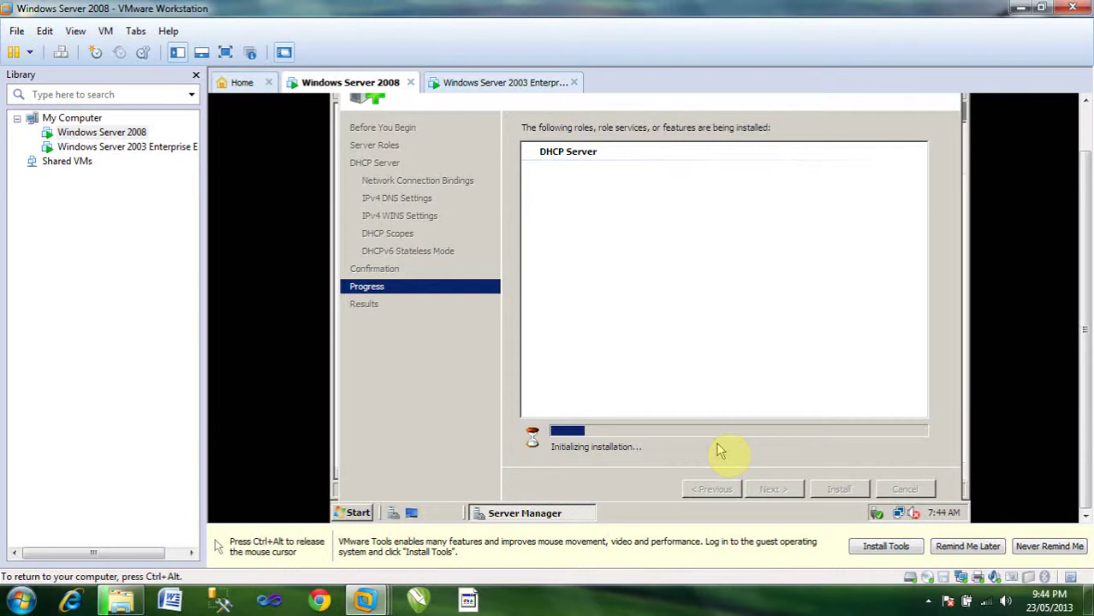
# Step: Show the virtual machine full screen and close the finished Add Roles wizard and Server Manager
pyautogui.hotkey('ctrl', 'alt')
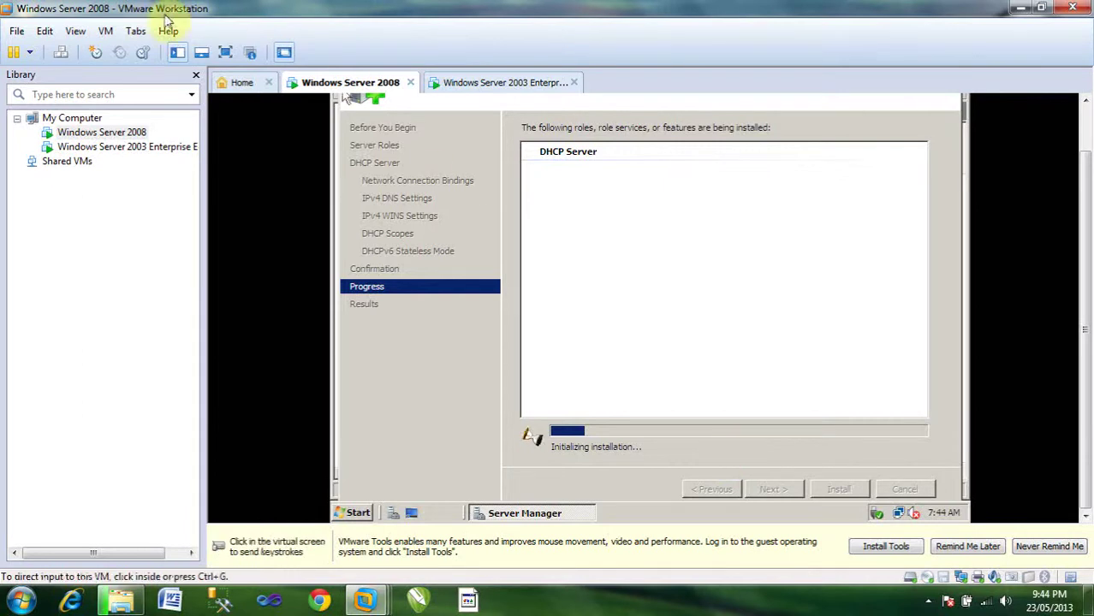
pyautogui.click(226, 54)
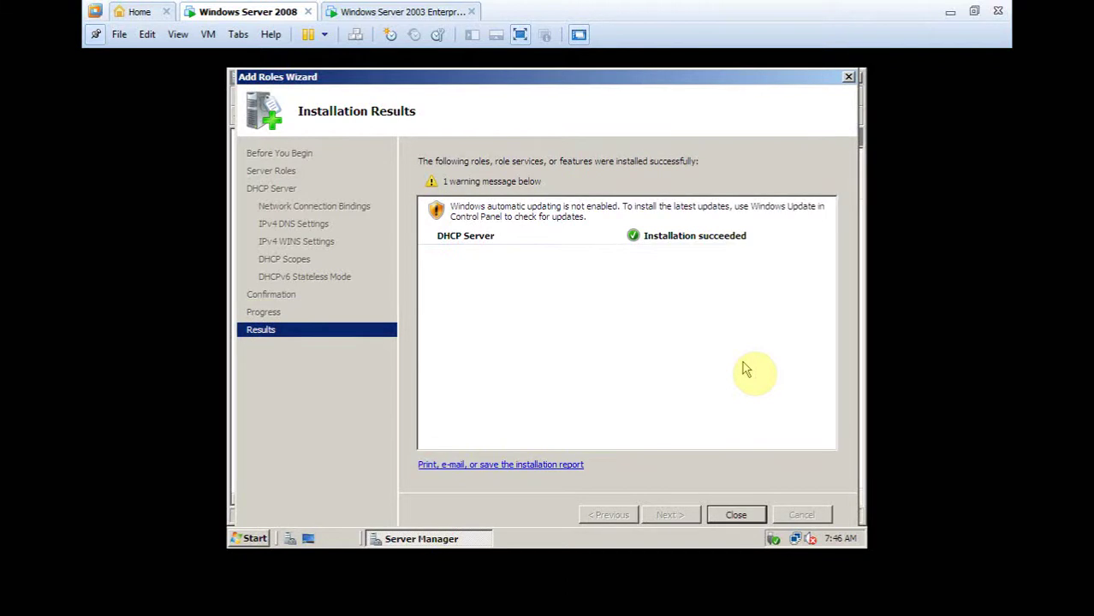
pyautogui.click(744, 513)
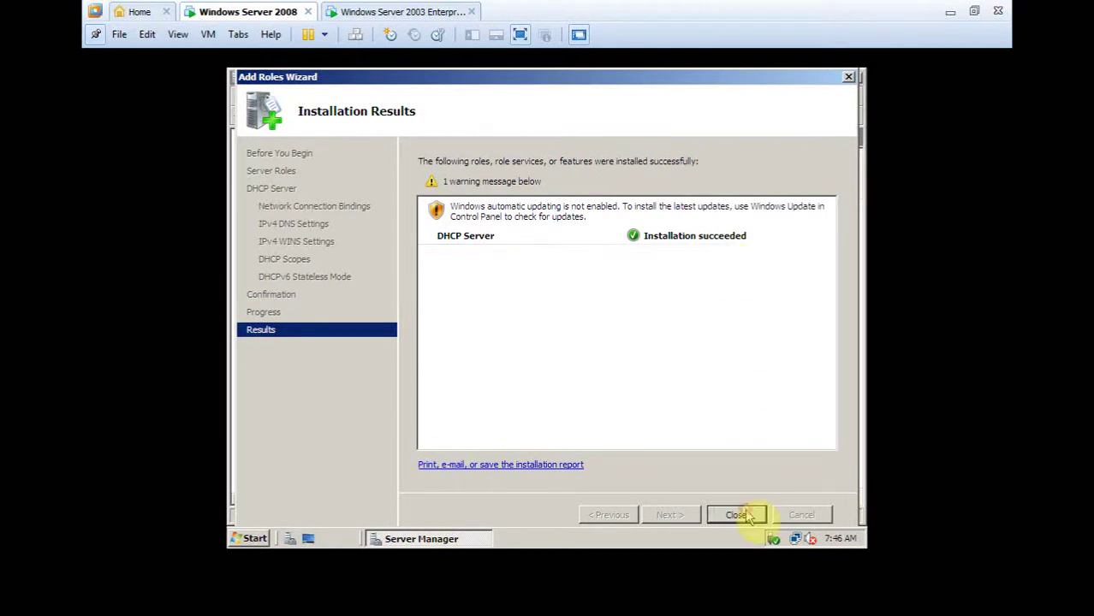
pyautogui.click(857, 77)
# Step: Open the DHCP administrative console and expand the local server's node
pyautogui.click(263, 538)
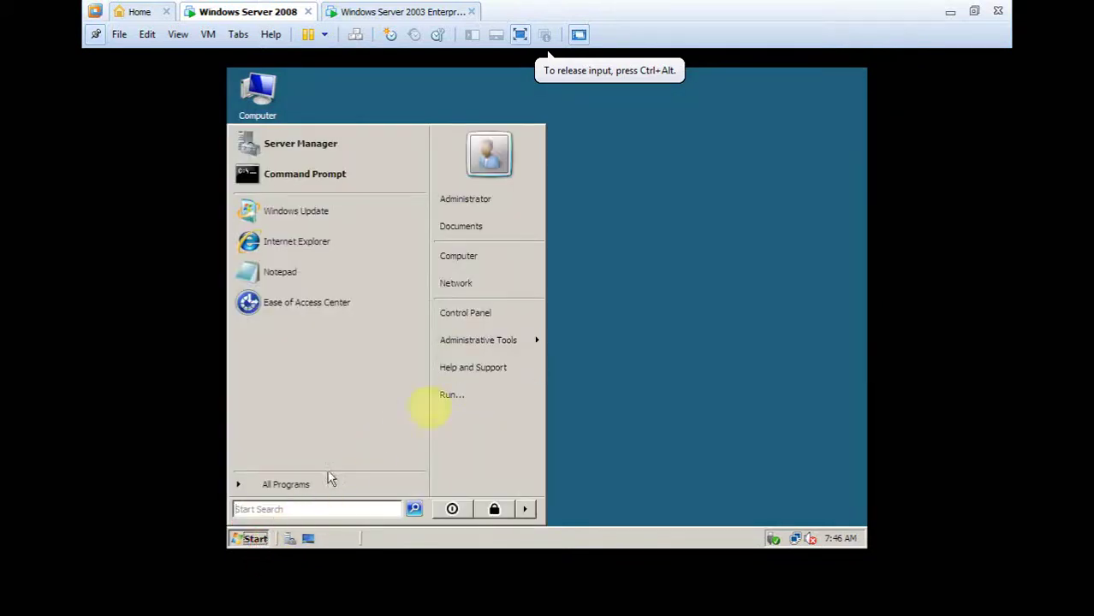
pyautogui.click(536, 340)
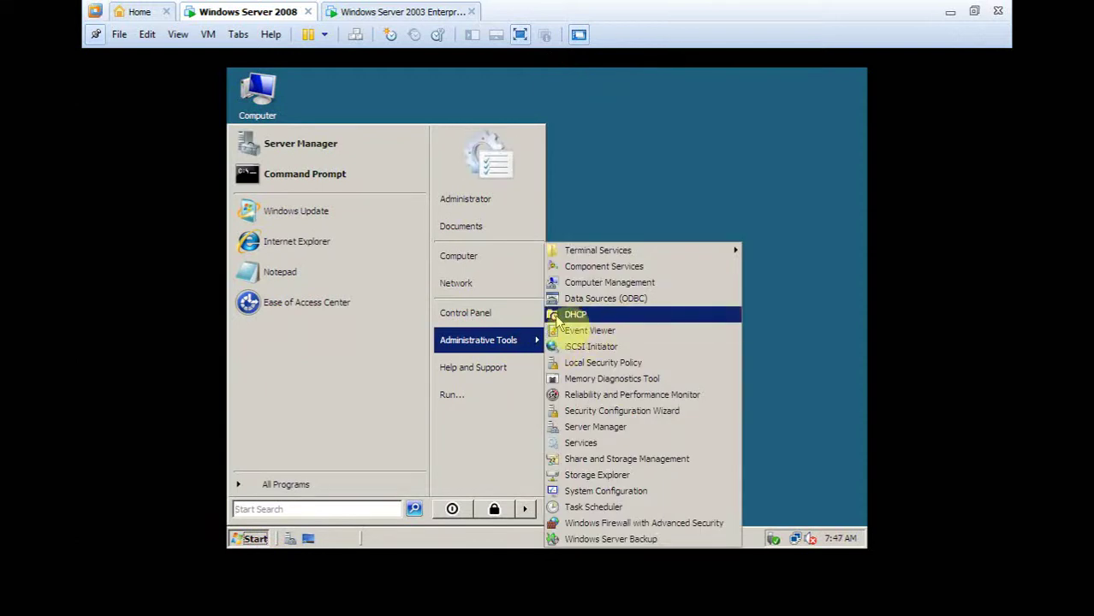
pyautogui.click(572, 315)
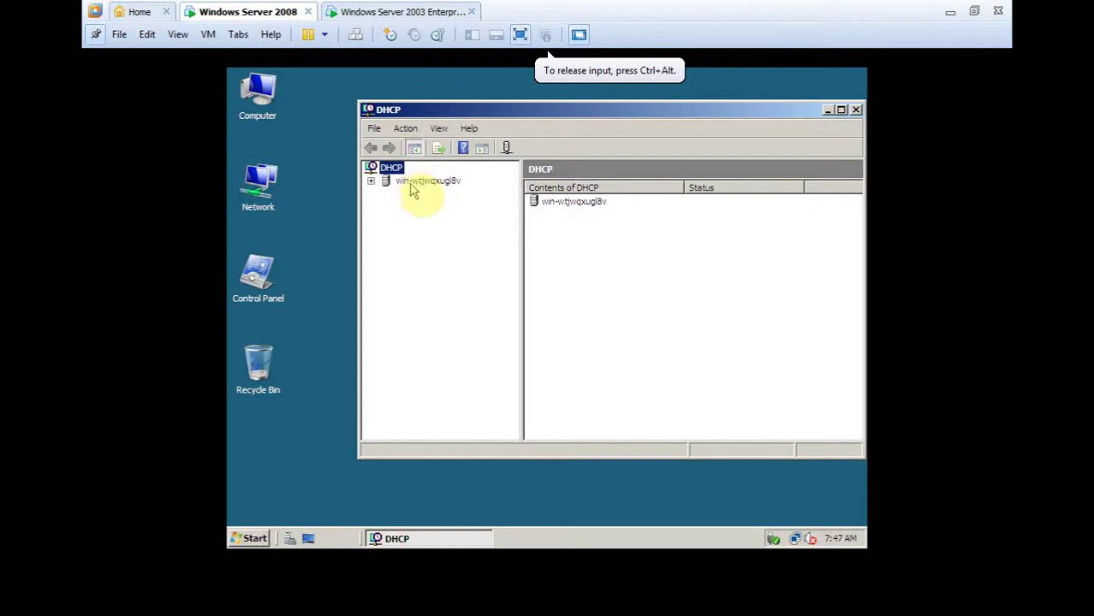
pyautogui.click(371, 181)
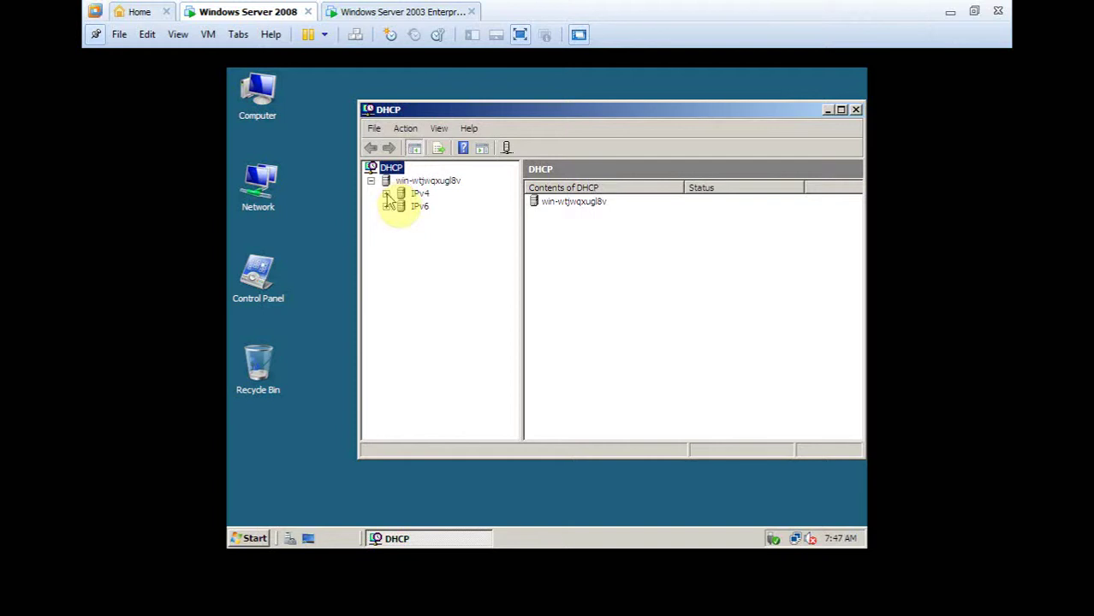
# Step: Copy the full computer name from the System Properties of this server and close the system windows
pyautogui.doubleClick(266, 107)
pyautogui.rightClick(267, 107)
pyautogui.click(298, 244)
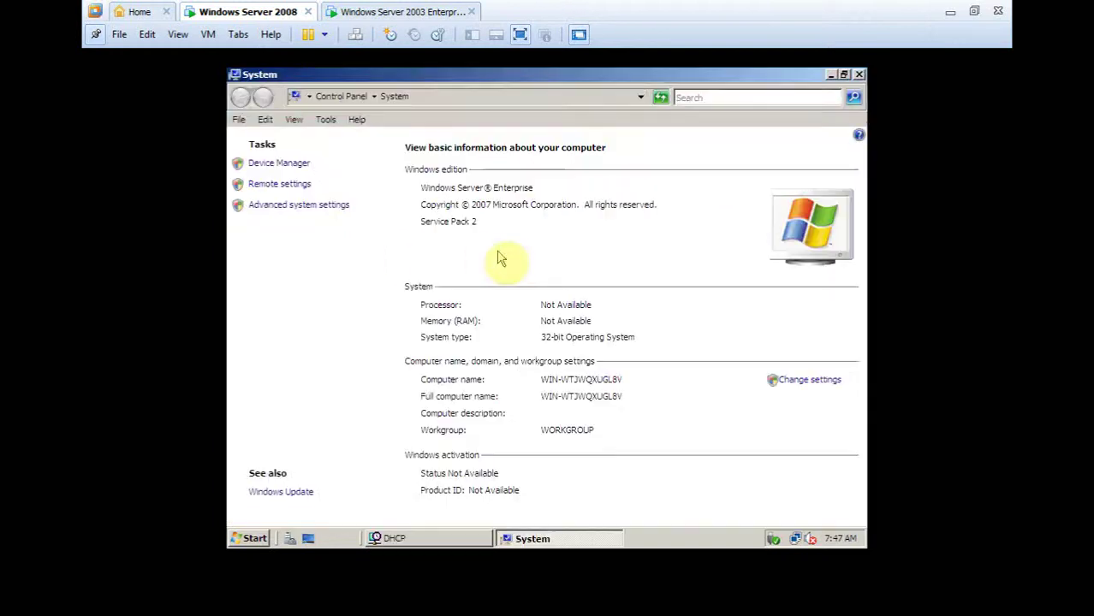
pyautogui.click(824, 383)
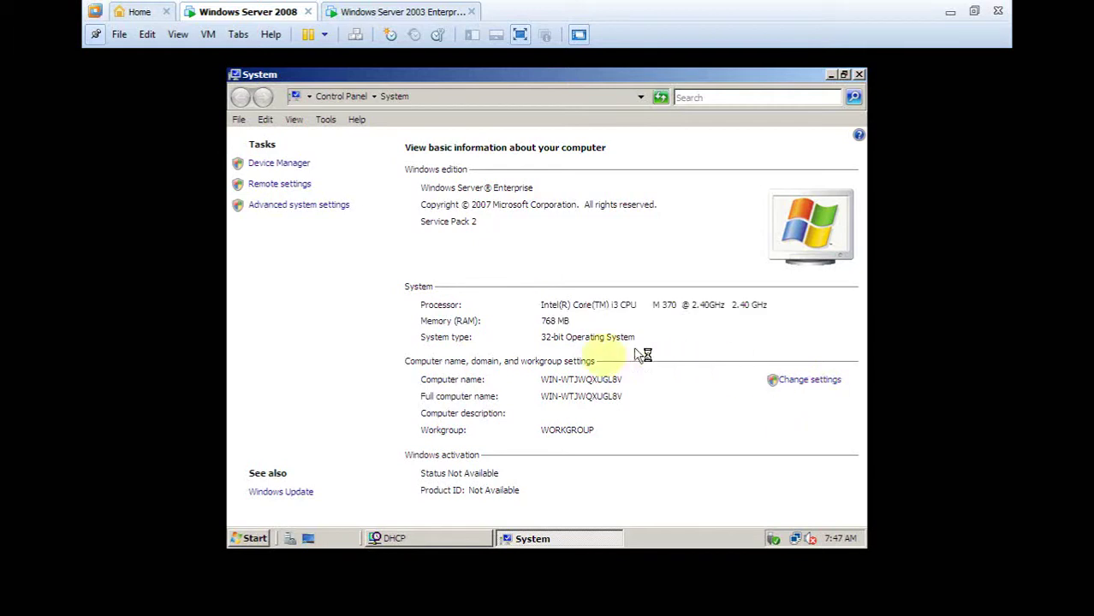
pyautogui.moveTo(489, 256); pyautogui.dragTo(397, 258)
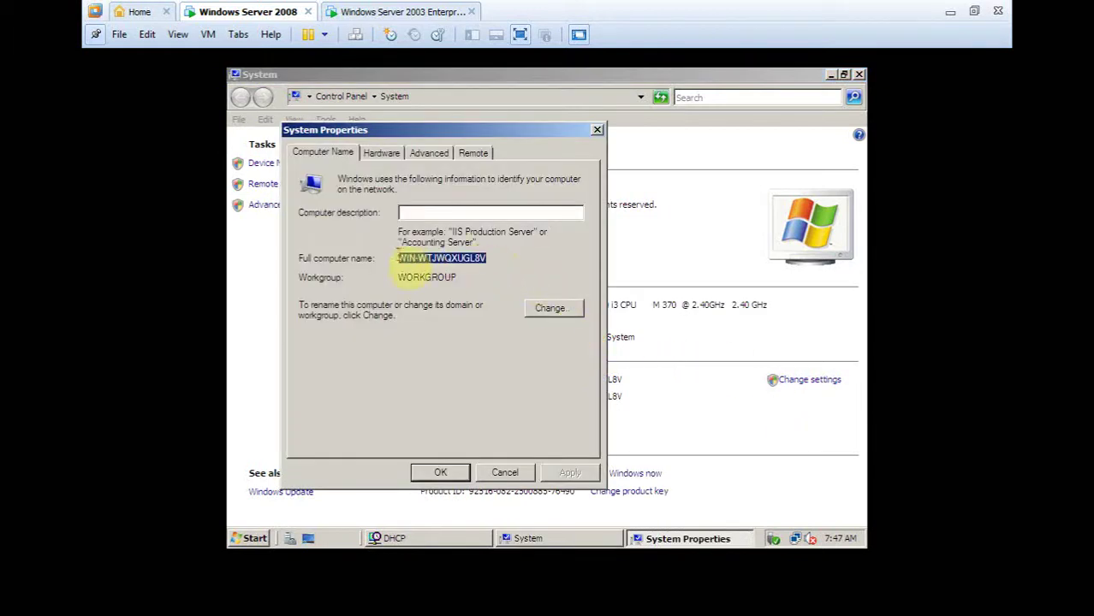
pyautogui.rightClick(444, 283)
pyautogui.click(481, 306)
pyautogui.click(440, 473)
pyautogui.click(860, 76)
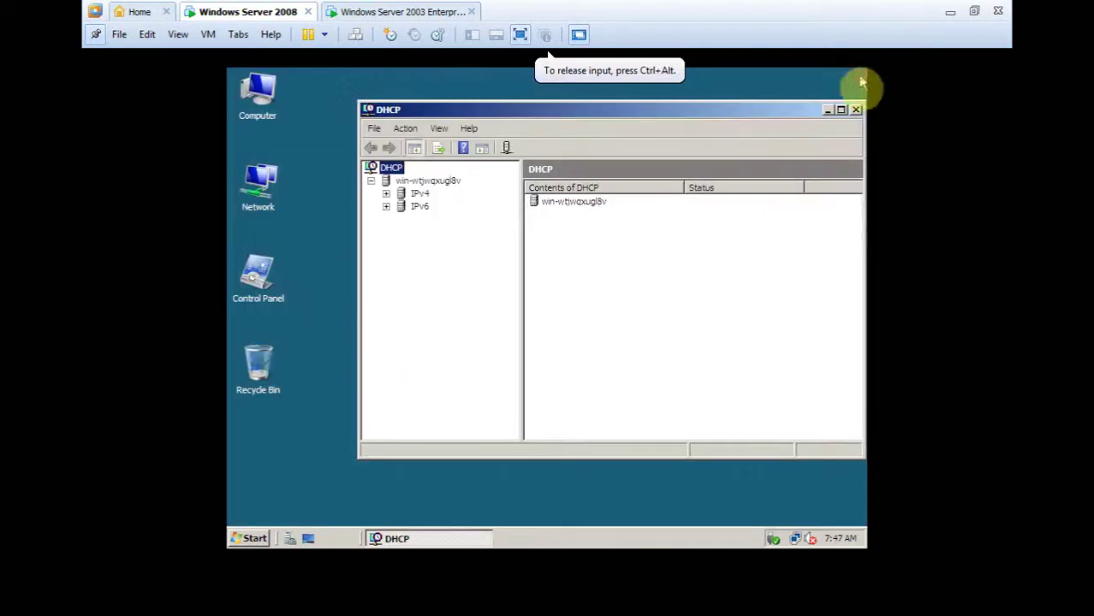
# Step: Delete the existing 1.0.0.0 scope under the DHCP server's IPv4 node
pyautogui.click(419, 196)
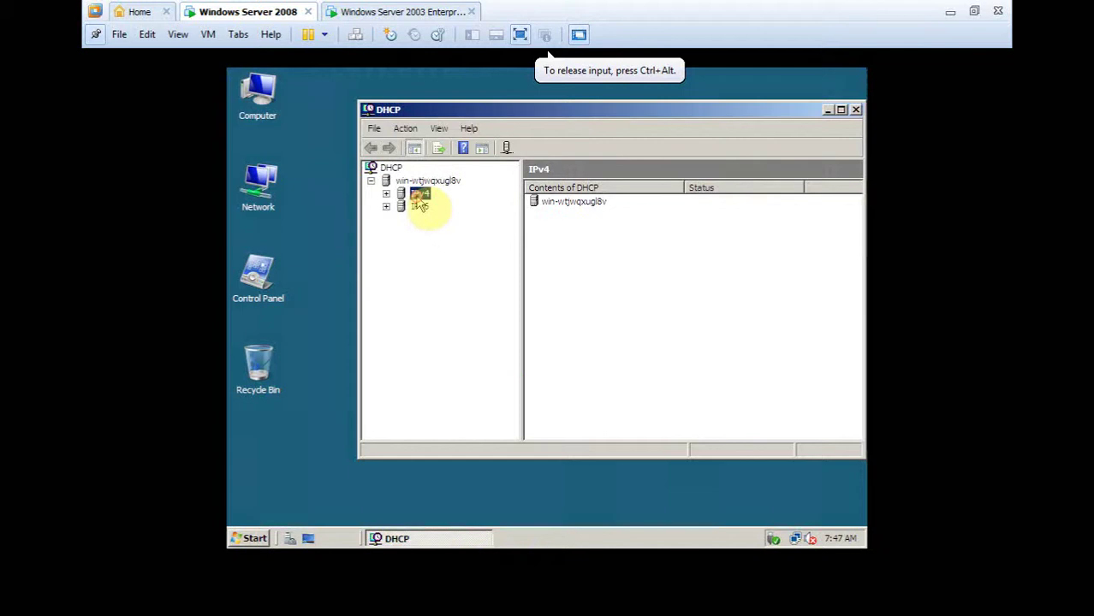
pyautogui.click(387, 195)
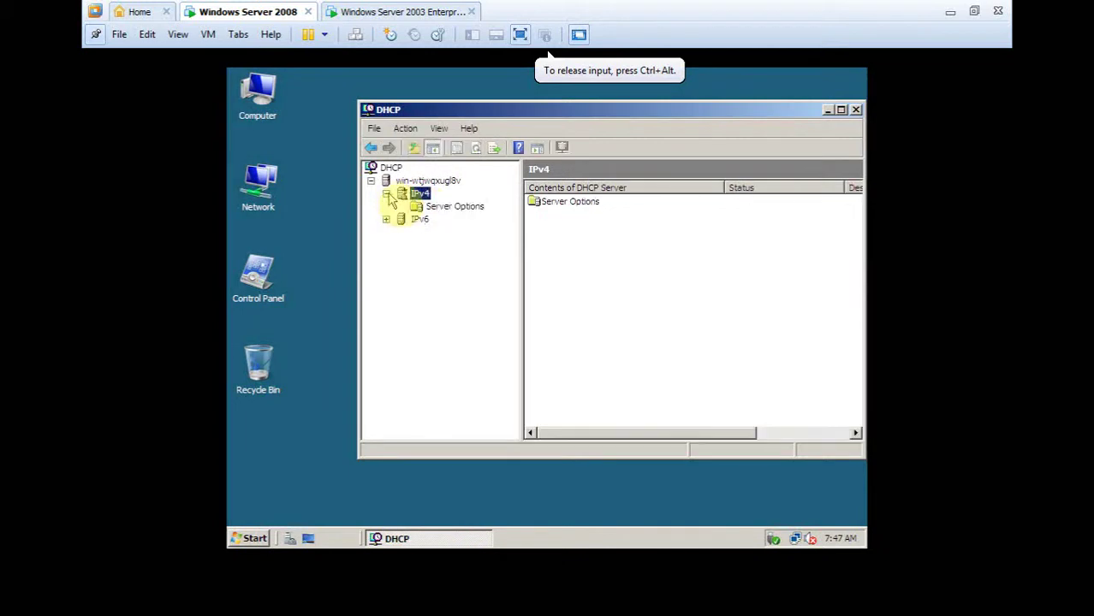
pyautogui.click(401, 206)
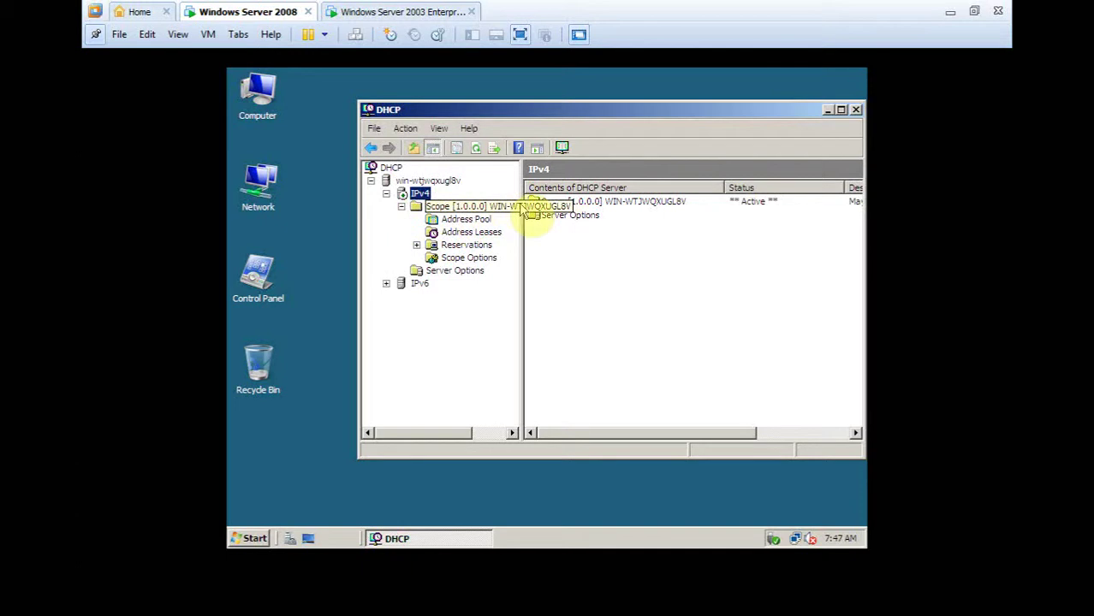
pyautogui.rightClick(453, 209)
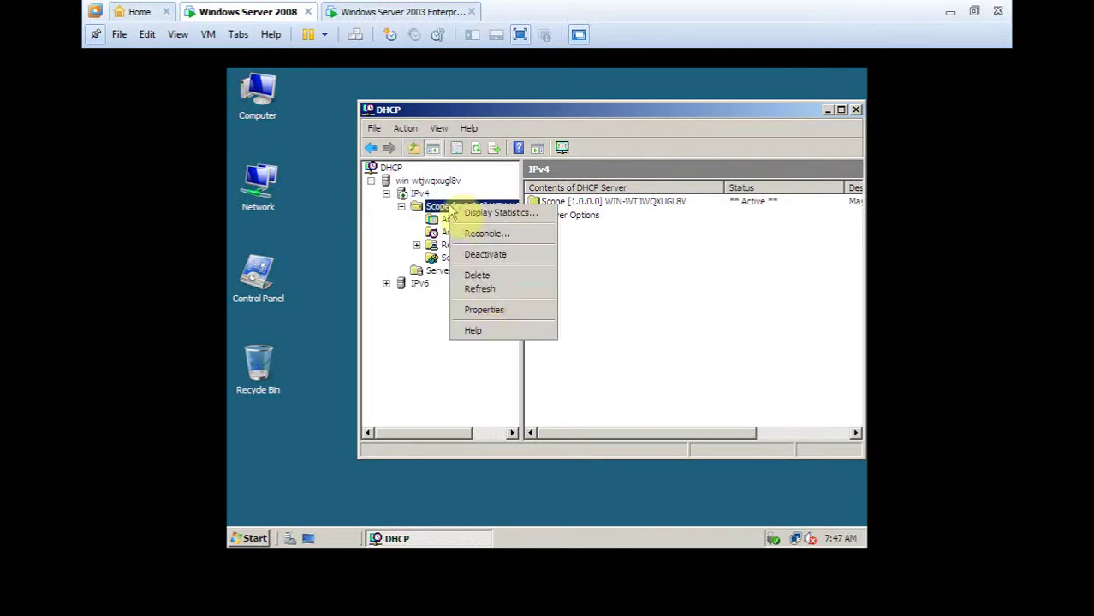
pyautogui.click(479, 276)
pyautogui.click(607, 354)
pyautogui.click(606, 353)
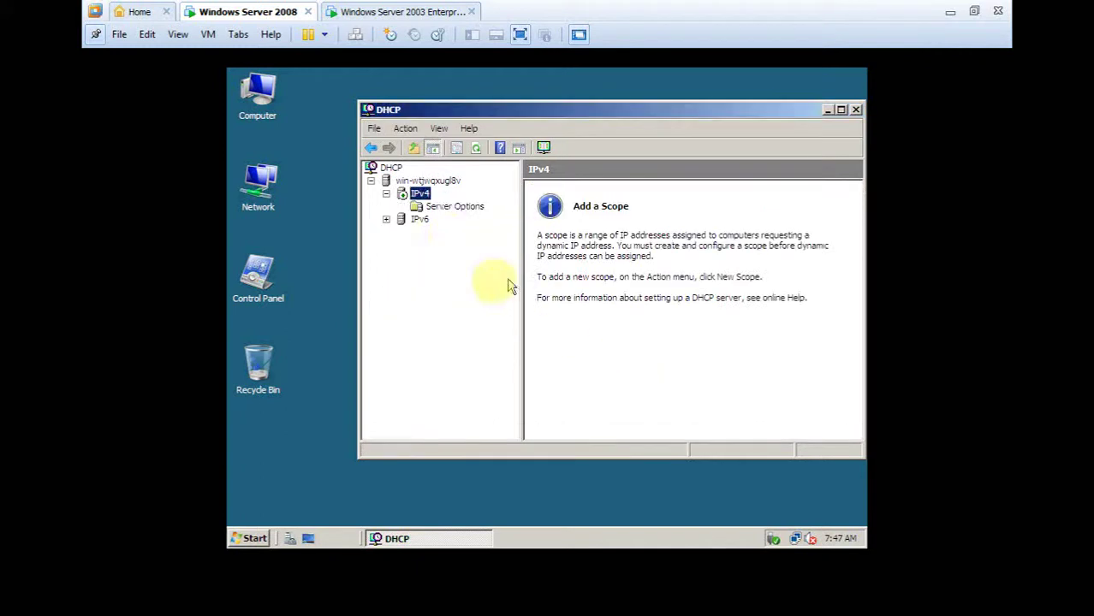
# Step: Start a new scope under IPv4 and name it with the copied computer name, WIN-WTJWQXUGL8V
pyautogui.rightClick(420, 195)
pyautogui.click(414, 197)
pyautogui.rightClick(412, 197)
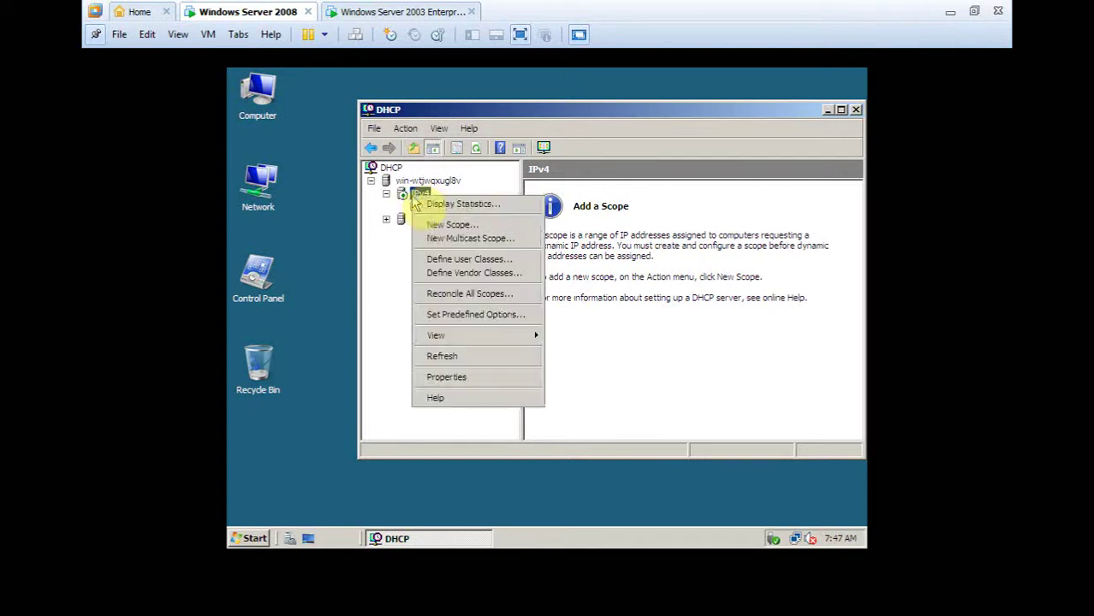
pyautogui.click(445, 226)
pyautogui.click(702, 414)
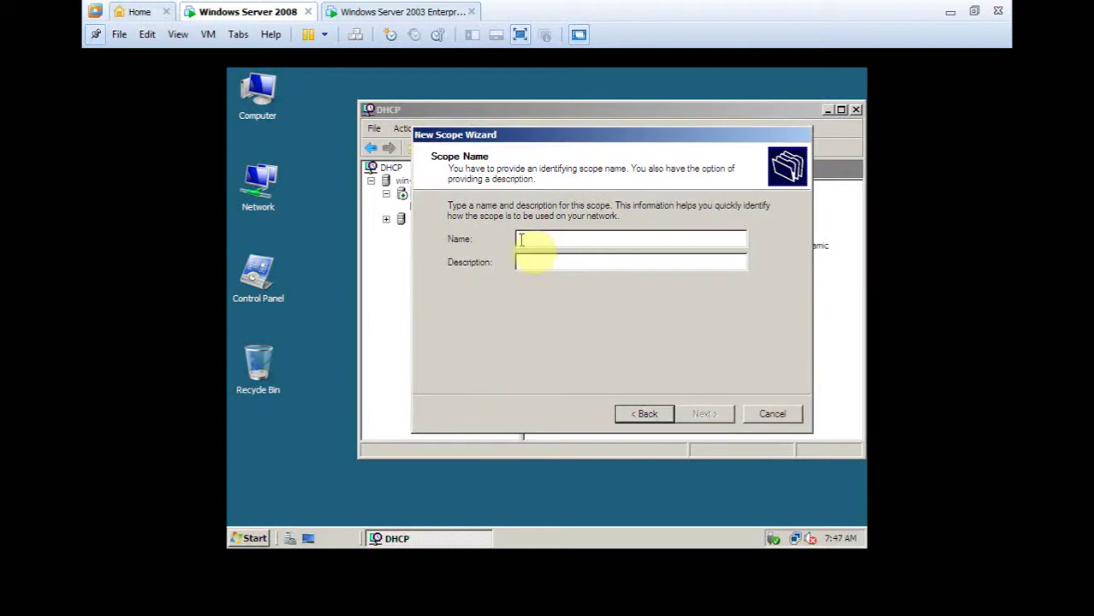
pyautogui.hotkey('ctrl', 'v')
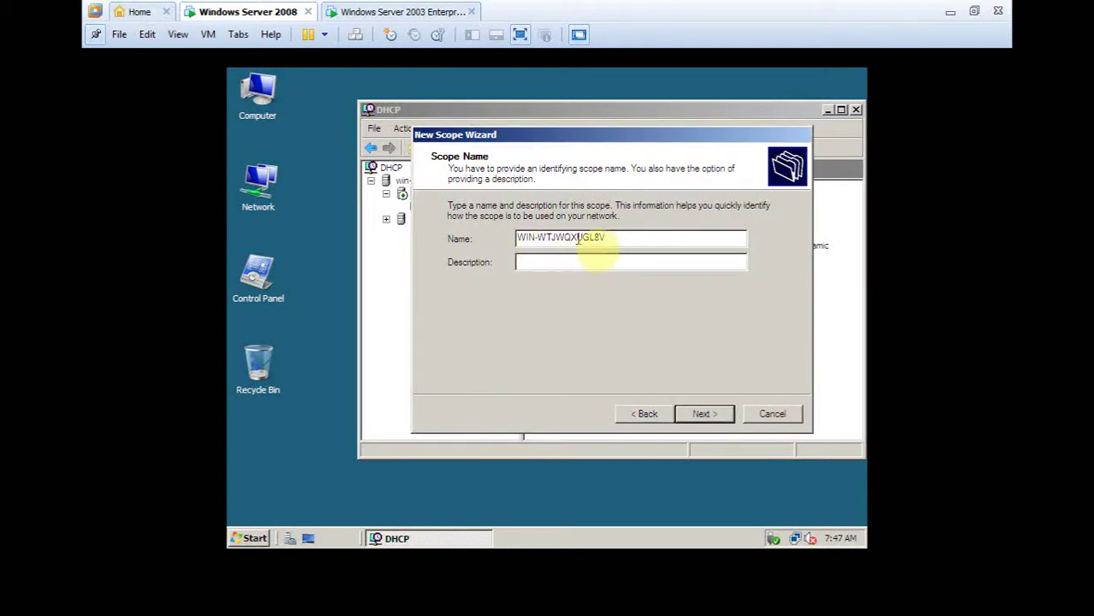
# Step: Set the scope's description to "May nay dung de cap DHCP" and continue to the IP address range
pyautogui.moveTo(623, 237); pyautogui.dragTo(514, 239)
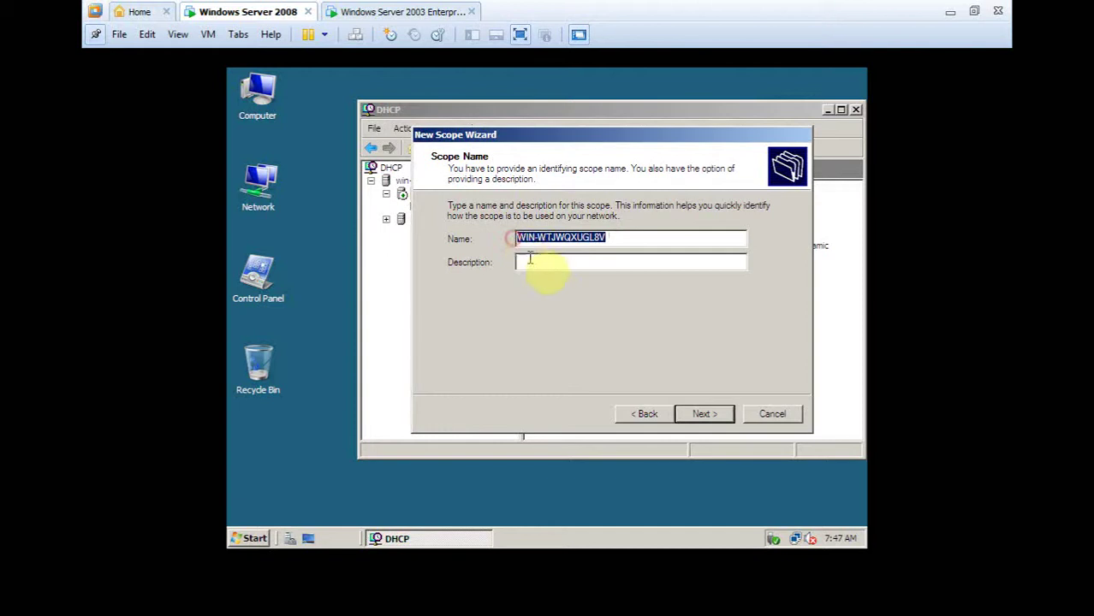
pyautogui.click(545, 265)
pyautogui.write('May')
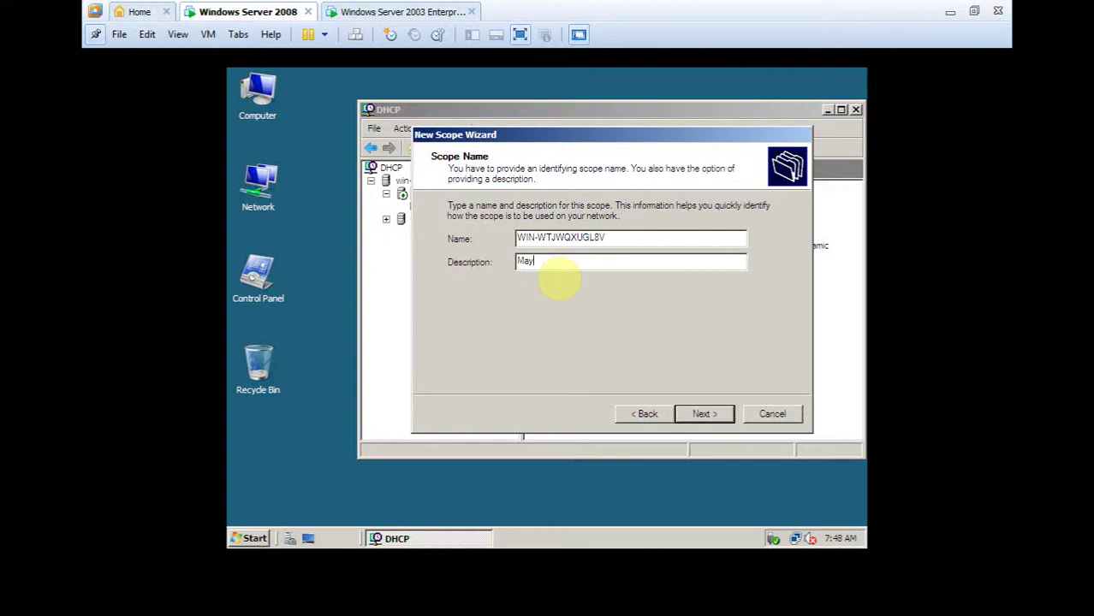
pyautogui.write(' nay dung de cap DHCP')
pyautogui.click(724, 413)
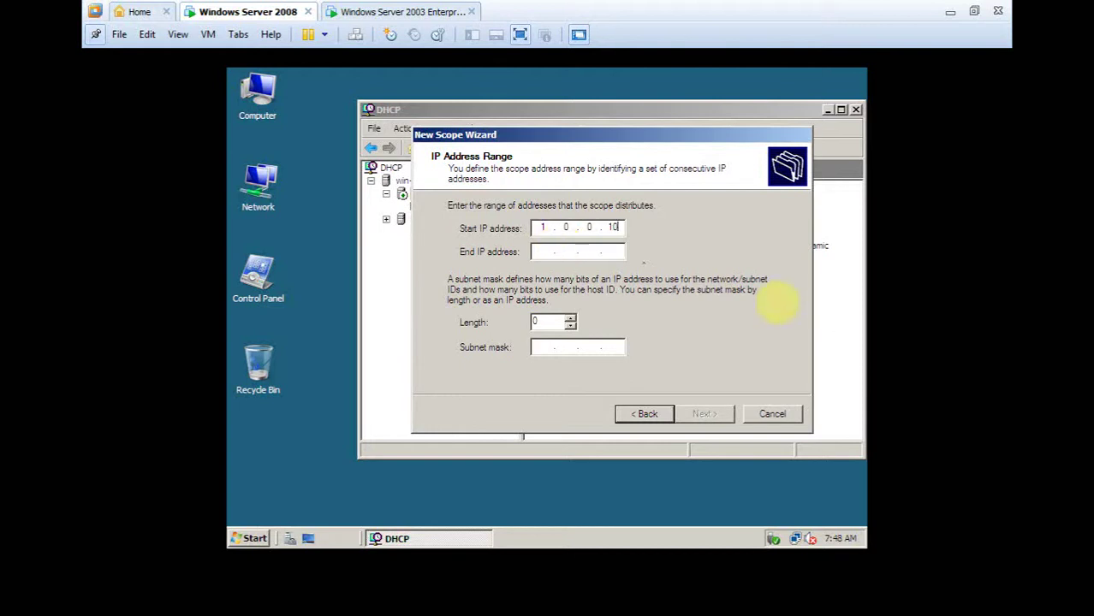
# Step: Define the scope's address range as 1.0.0.10 to 1.0.0.20 and continue to the exclusions
pyautogui.click(551, 252)
pyautogui.write('1.0.0.20')
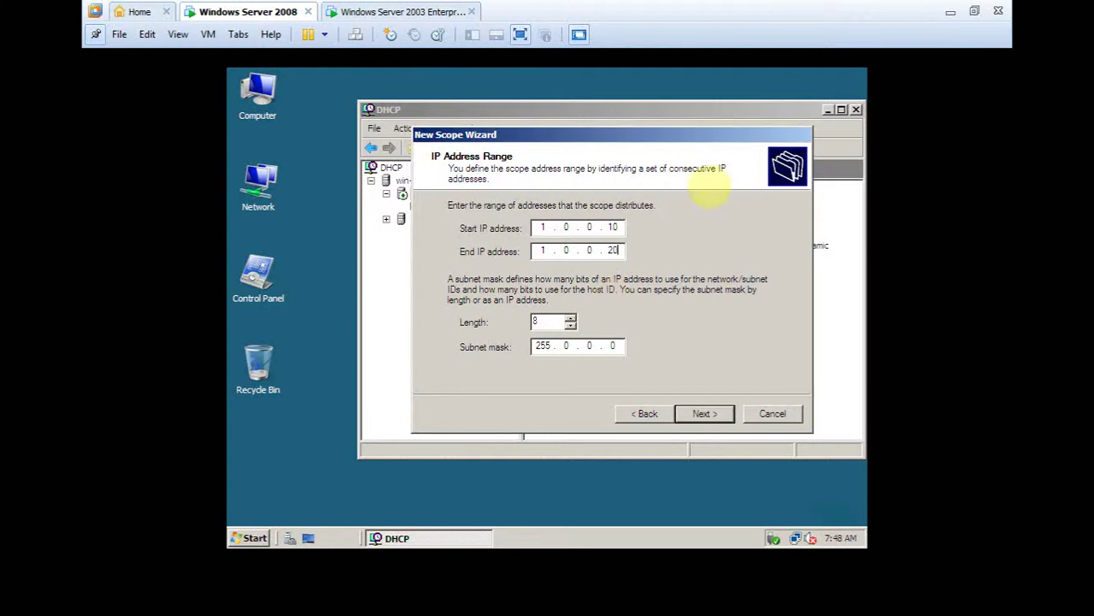
pyautogui.click(548, 322)
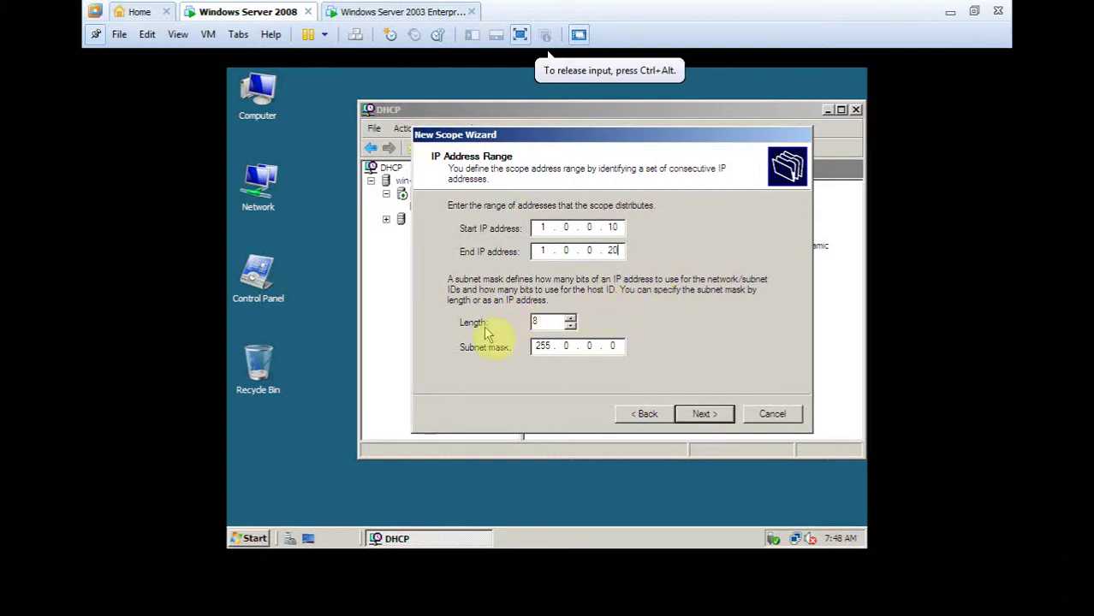
pyautogui.click(536, 342)
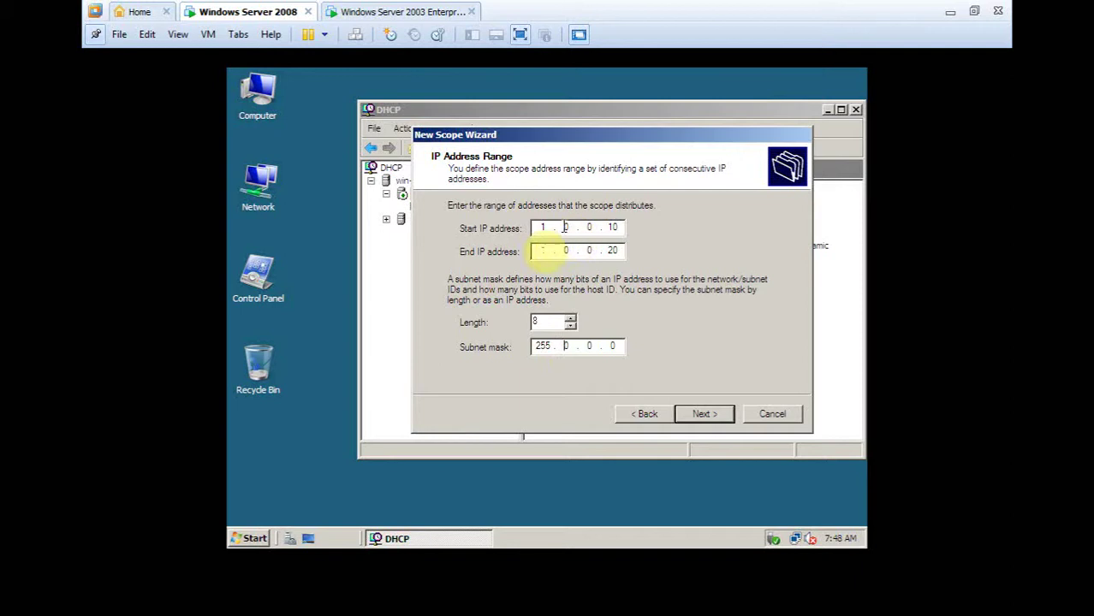
pyautogui.click(703, 415)
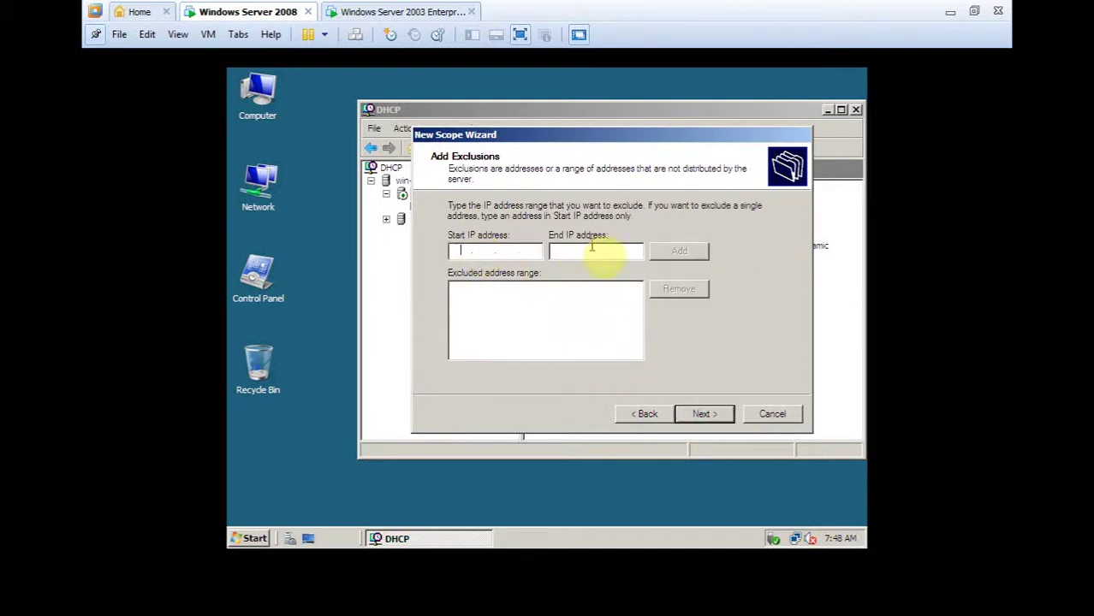
# Step: Exclude the address 1.0.0.11 from the scope and continue to the lease duration
pyautogui.click(526, 248)
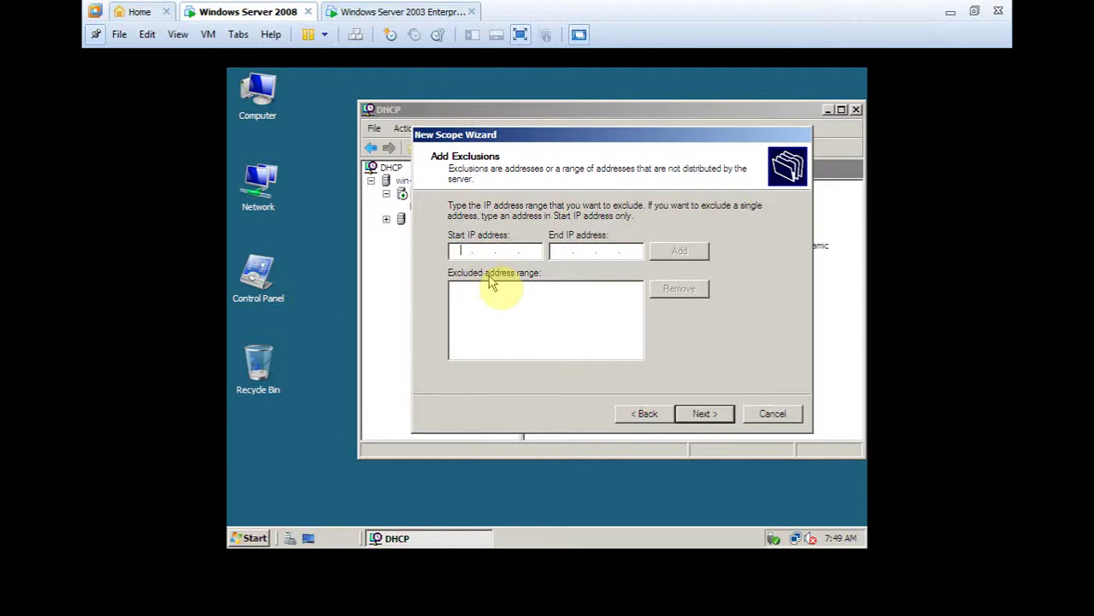
pyautogui.write('1.0.0.11')
pyautogui.click(559, 251)
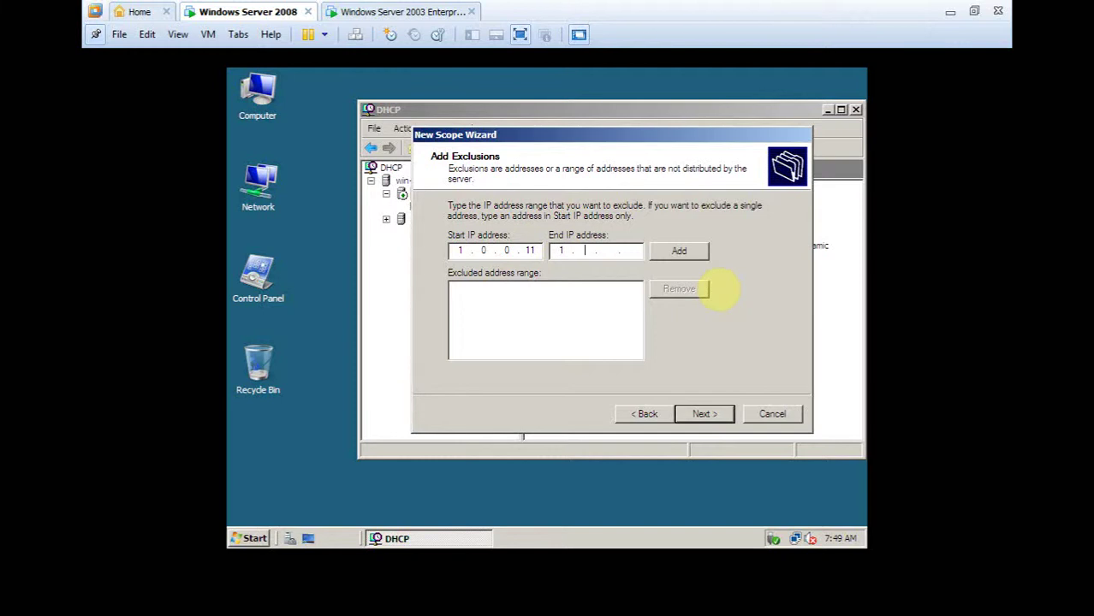
pyautogui.write('1.0.')
pyautogui.click(681, 252)
pyautogui.click(707, 414)
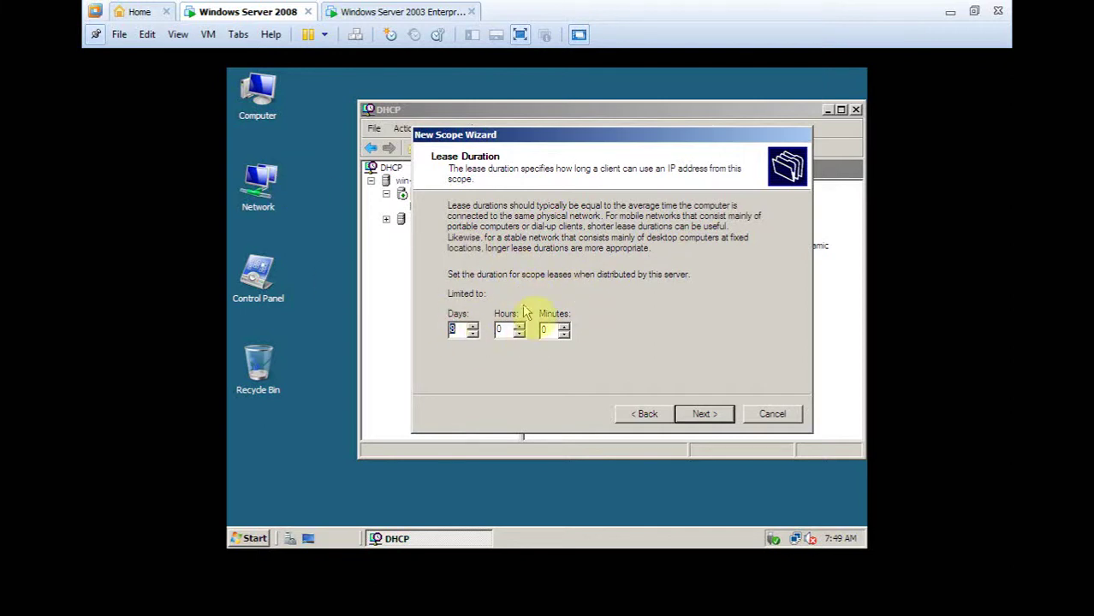
# Step: Keep the default lease duration, choose to configure the DHCP options later, and finish the New Scope Wizard
pyautogui.click(550, 56)
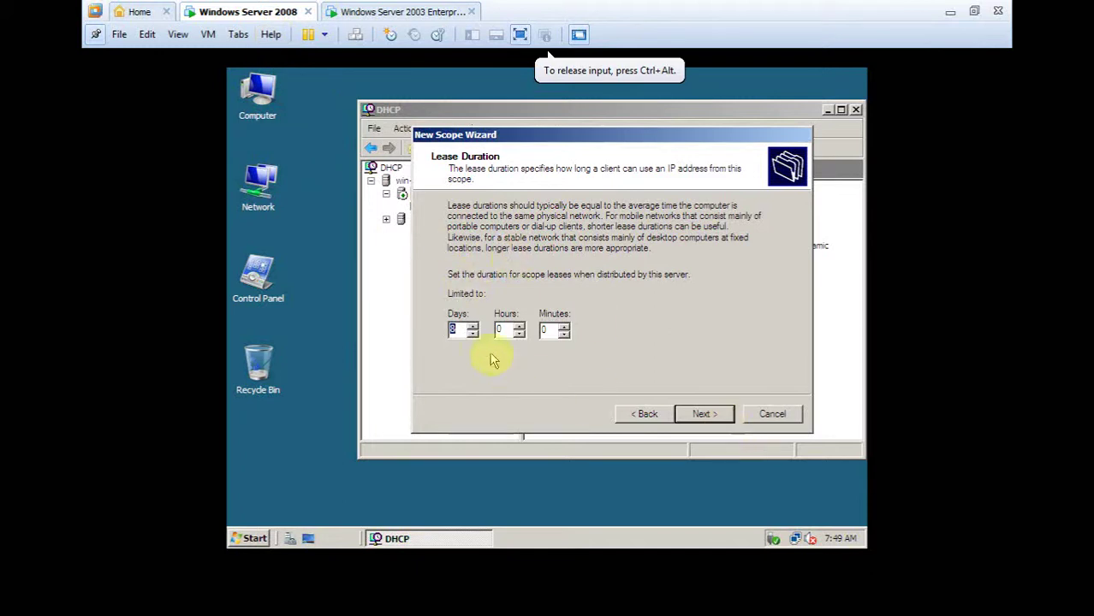
pyautogui.click(715, 415)
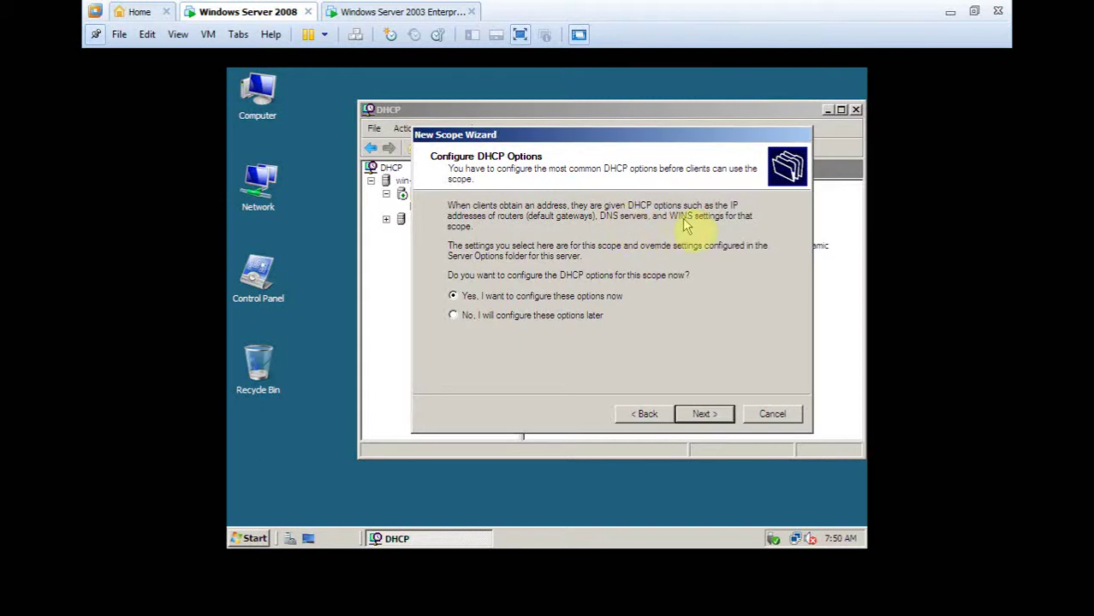
pyautogui.click(500, 315)
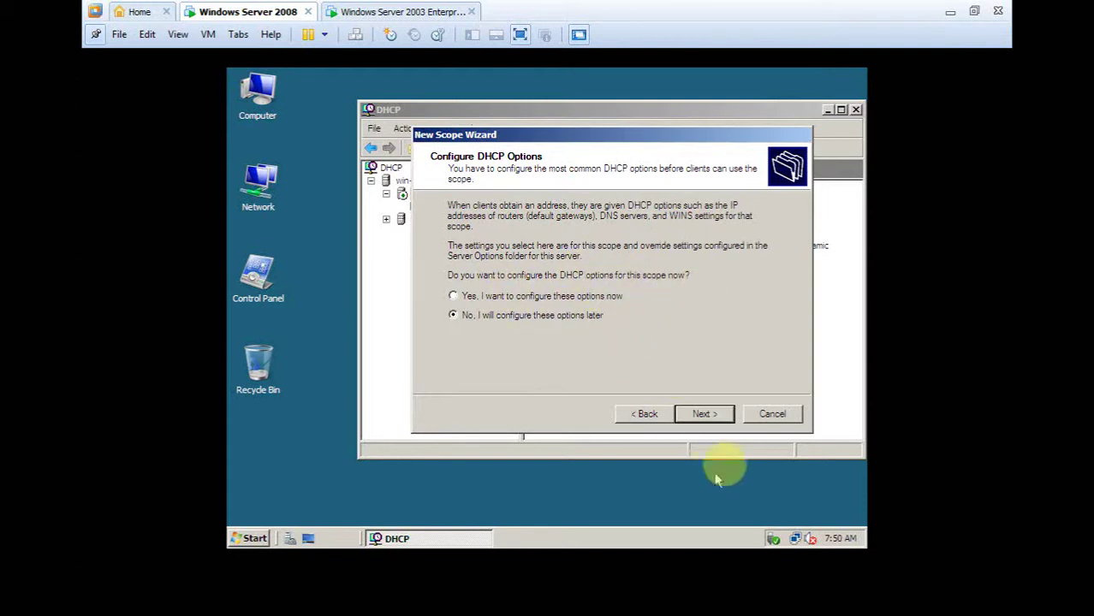
pyautogui.click(703, 414)
pyautogui.click(706, 412)
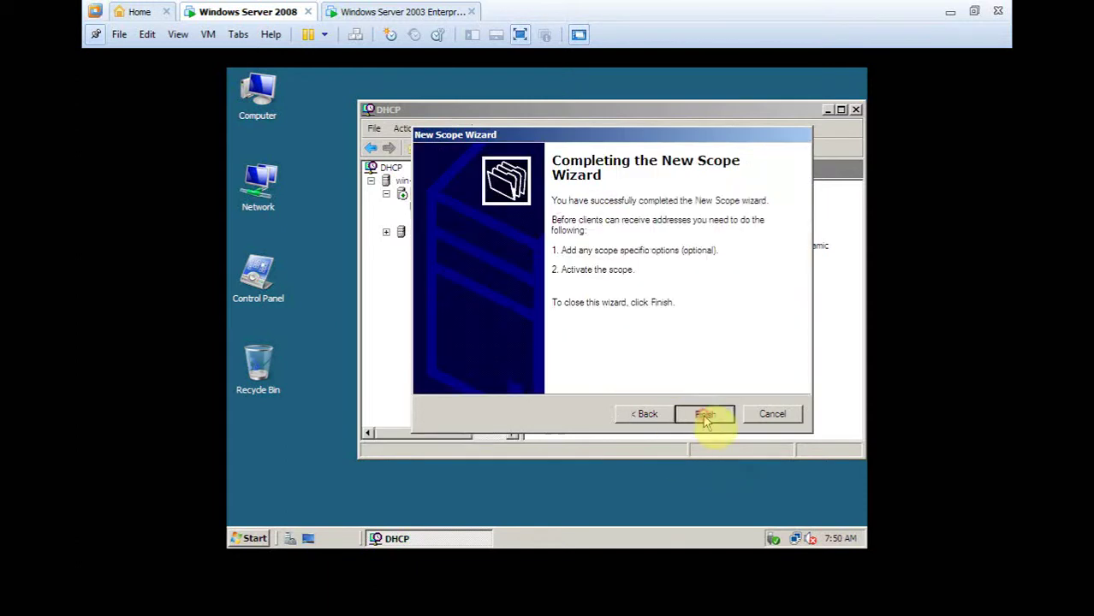
# Step: Activate the new 1.0.0.0 scope under the IPv4 node
pyautogui.click(402, 206)
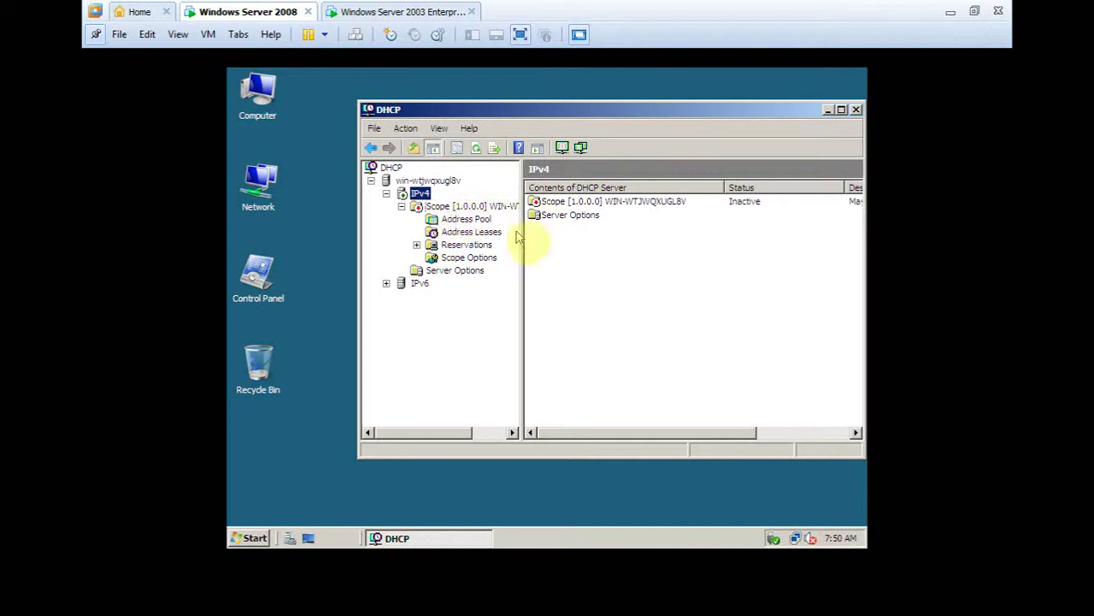
pyautogui.rightClick(420, 214)
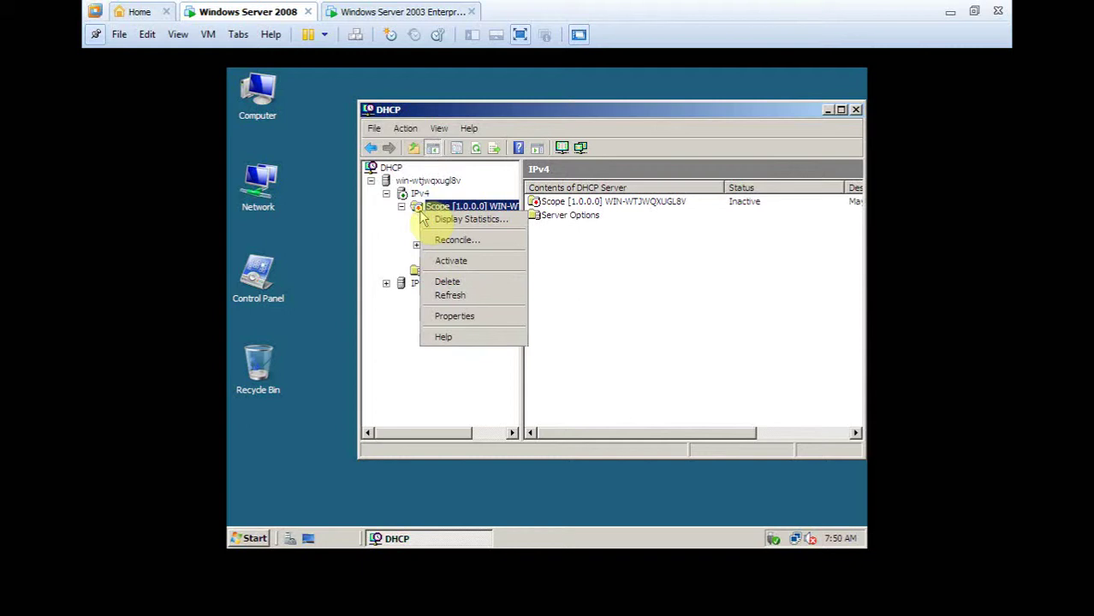
pyautogui.click(475, 262)
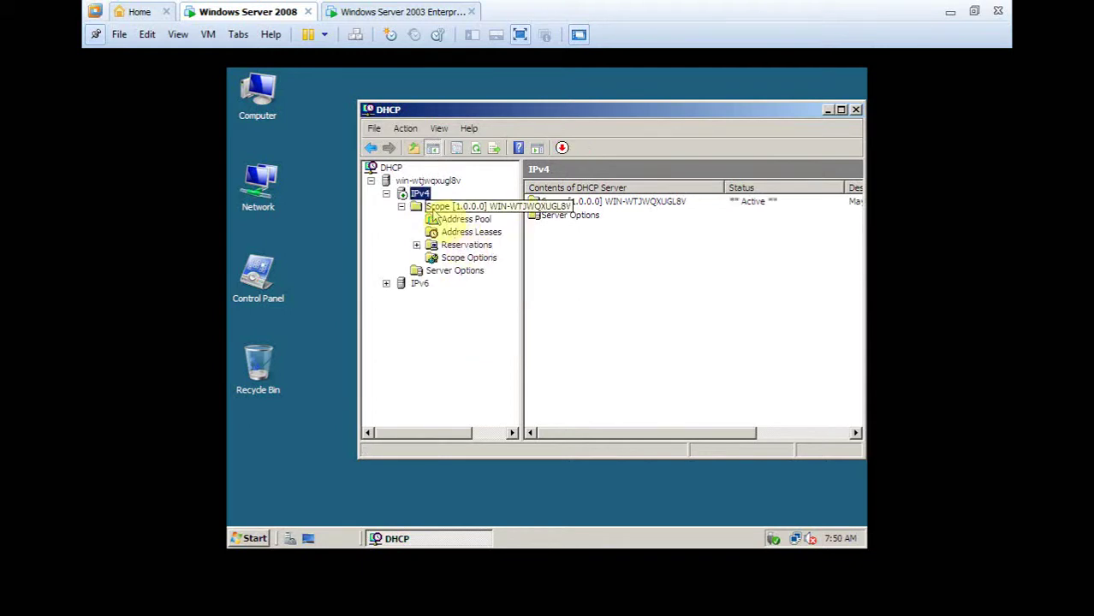
# Step: Review the scope's address pool entries and its address leases
pyautogui.click(463, 232)
pyautogui.click(465, 222)
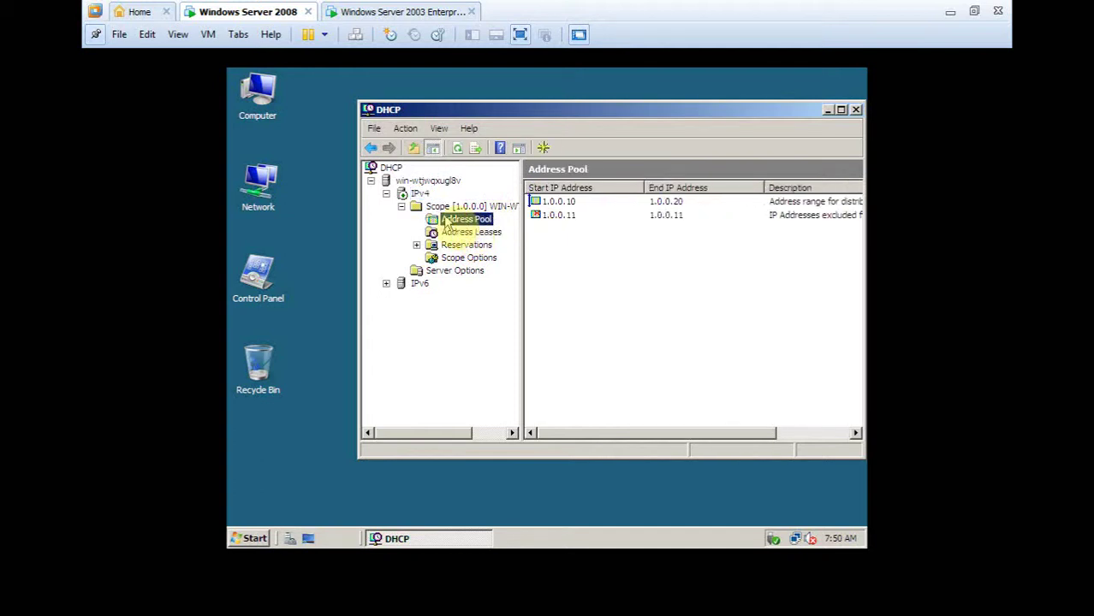
pyautogui.click(557, 203)
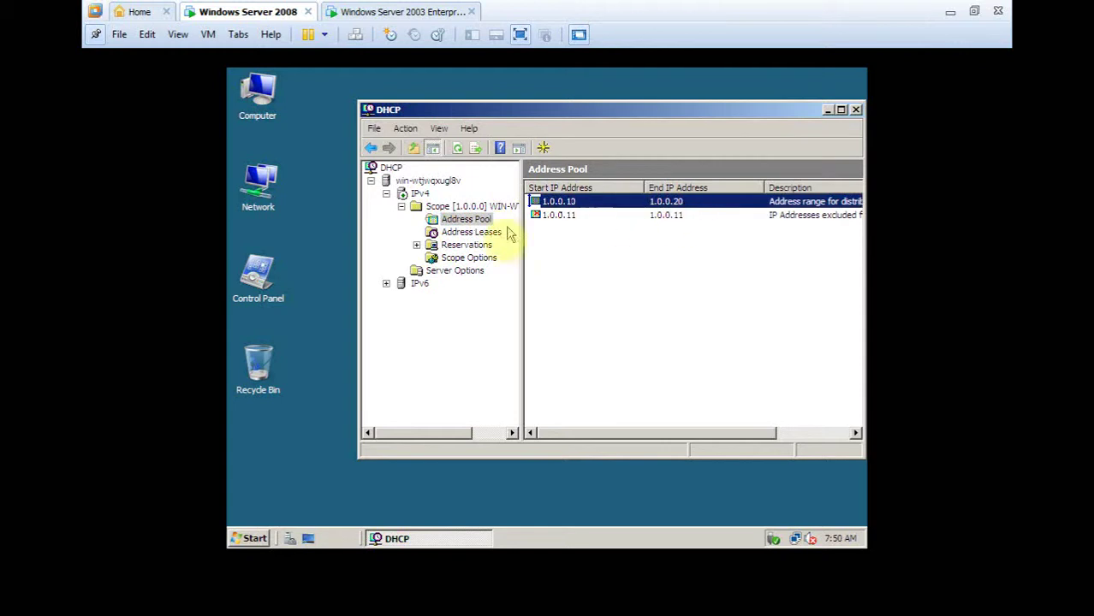
pyautogui.click(566, 218)
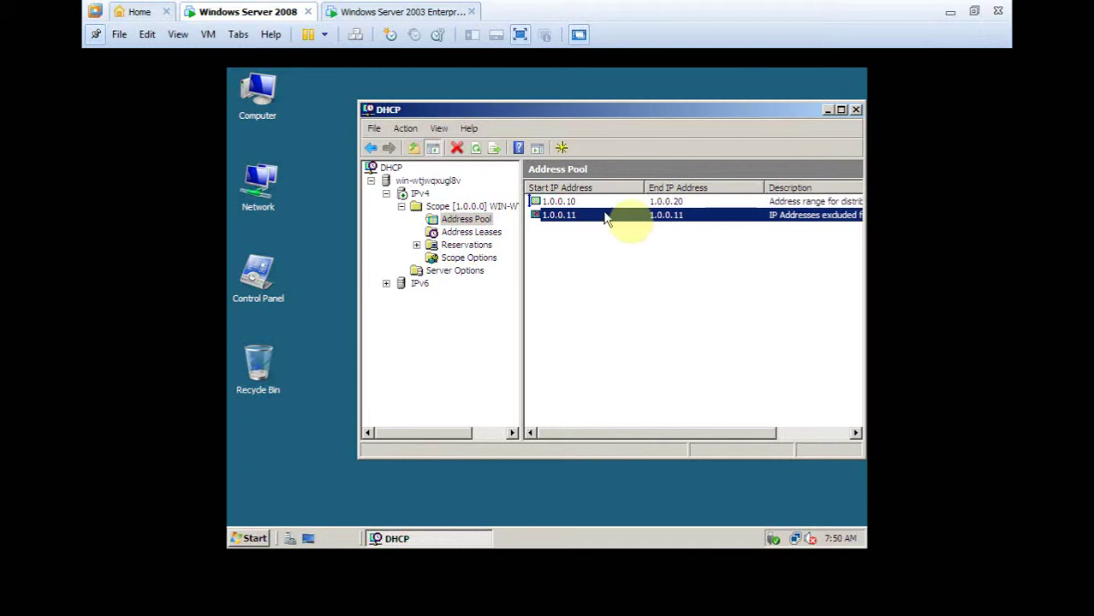
pyautogui.click(558, 205)
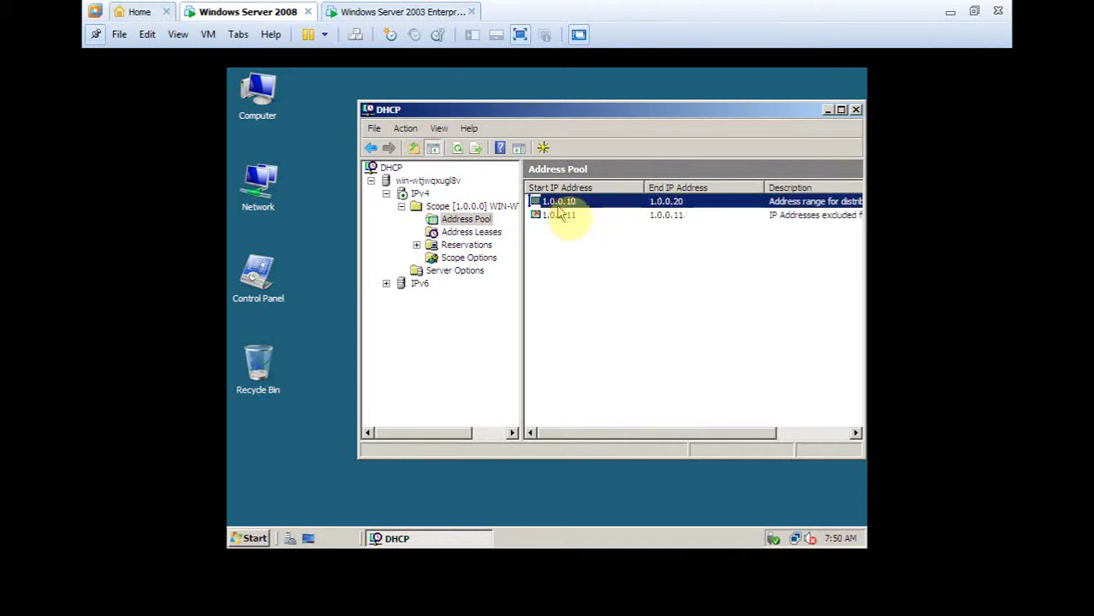
pyautogui.click(632, 220)
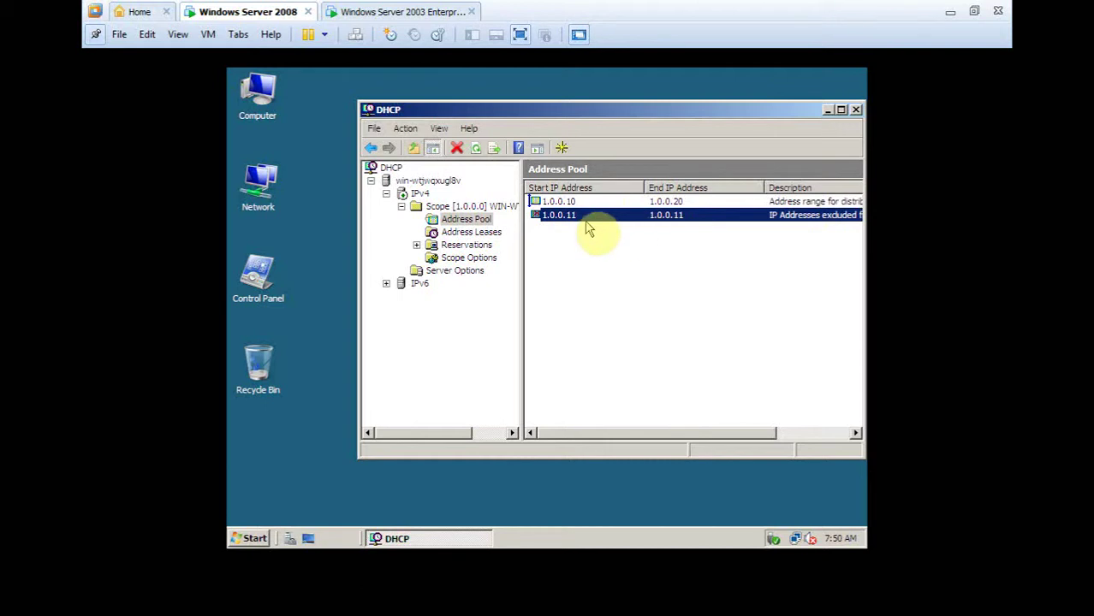
pyautogui.click(471, 234)
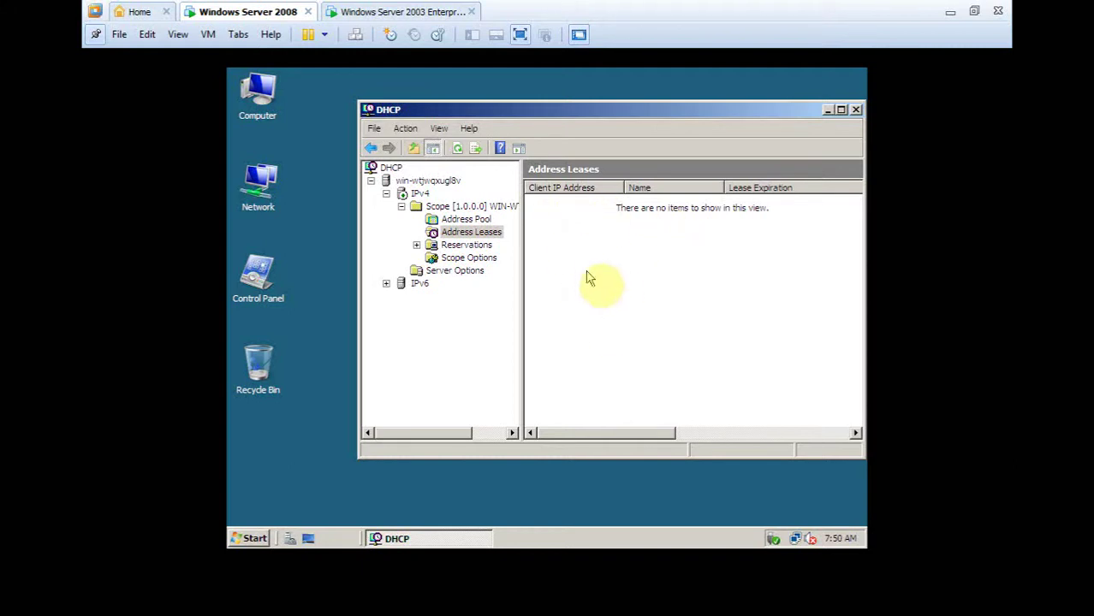
# Step: Switch to the Windows Server 2003 VM and view the Lan connection's IP address support information
pyautogui.click(394, 12)
pyautogui.click(496, 166)
pyautogui.rightClick(795, 538)
pyautogui.click(746, 493)
pyautogui.click(480, 203)
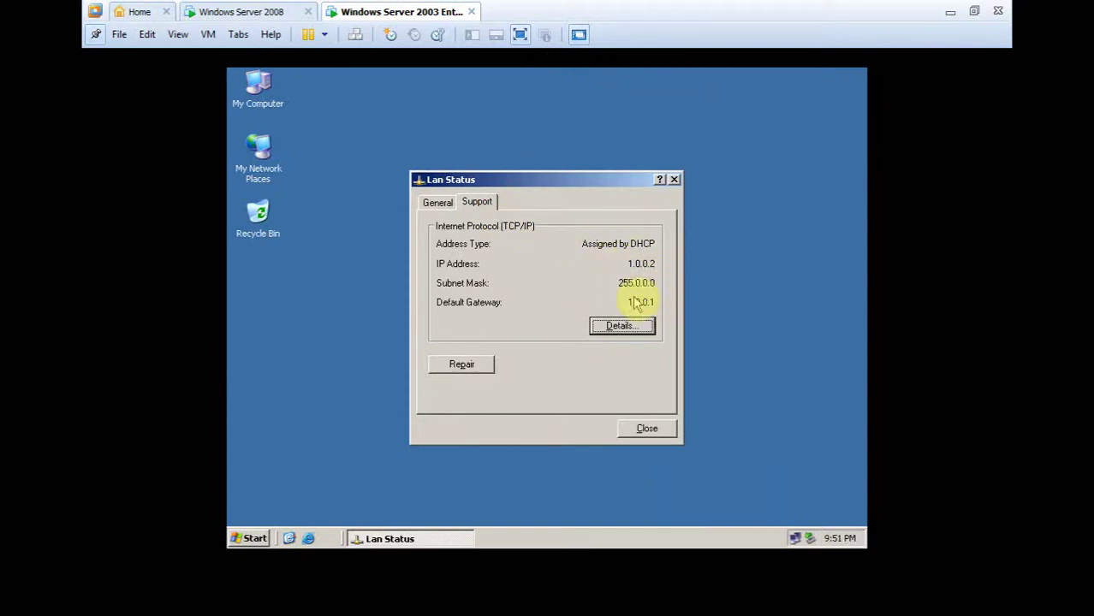
# Step: Try to repair the Lan connection to renew its IP address, then dismiss the repair report
pyautogui.click(477, 366)
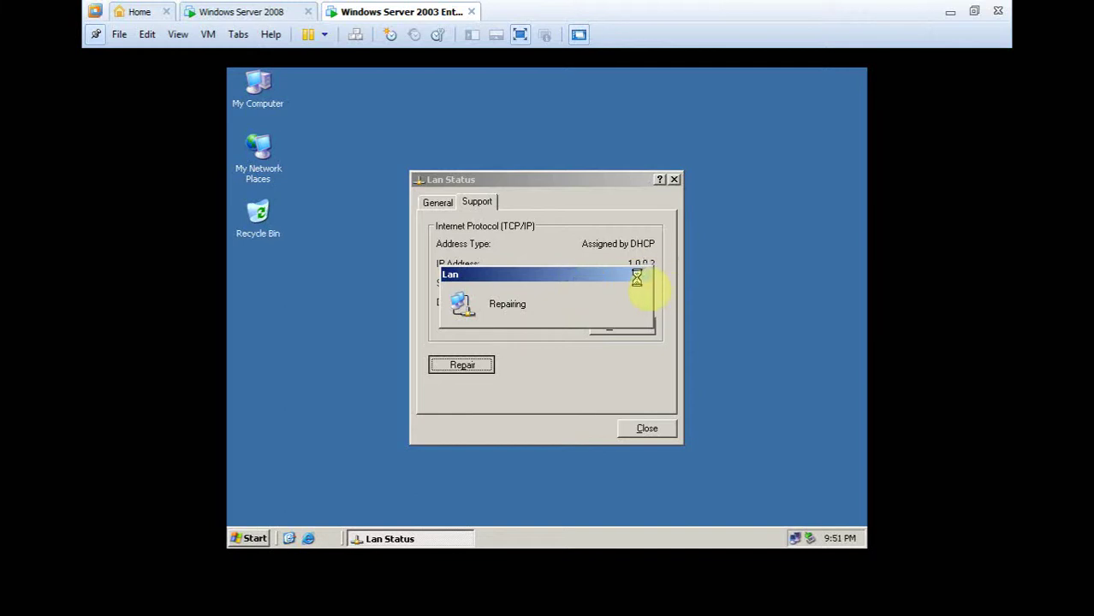
pyautogui.moveTo(586, 274); pyautogui.dragTo(548, 223)
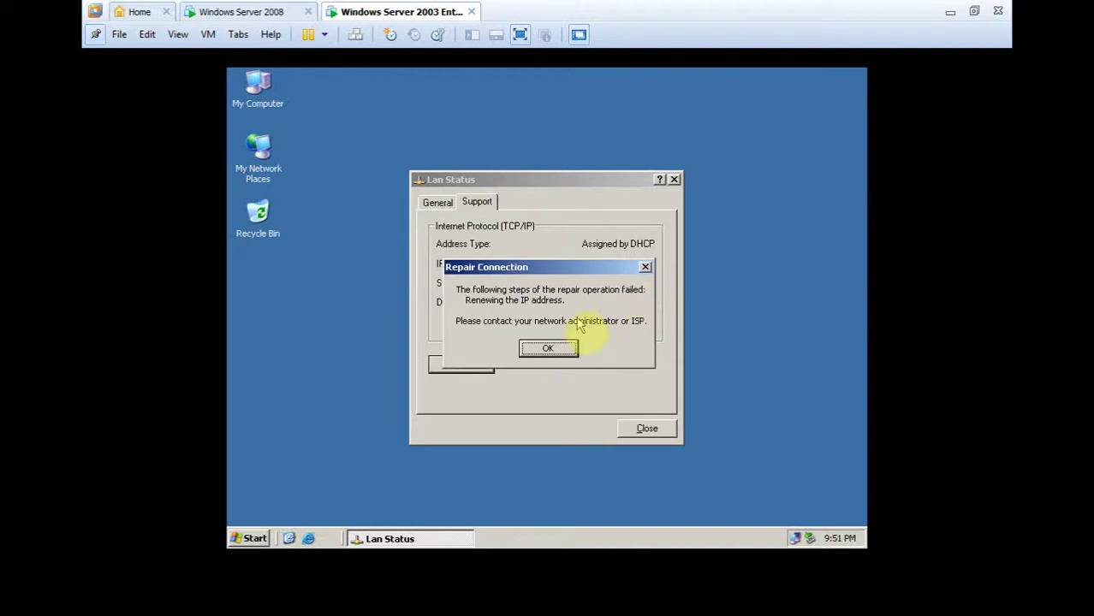
pyautogui.click(561, 348)
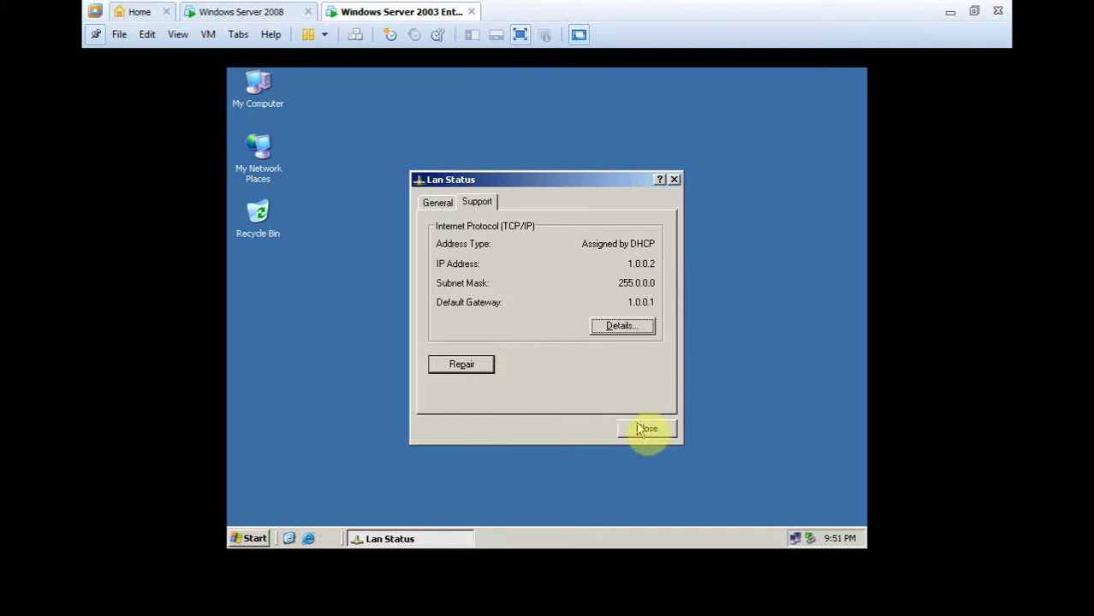
# Step: Check the Lan connection's TCP/IP properties and its assigned address, then close the Lan status
pyautogui.click(434, 207)
pyautogui.click(454, 392)
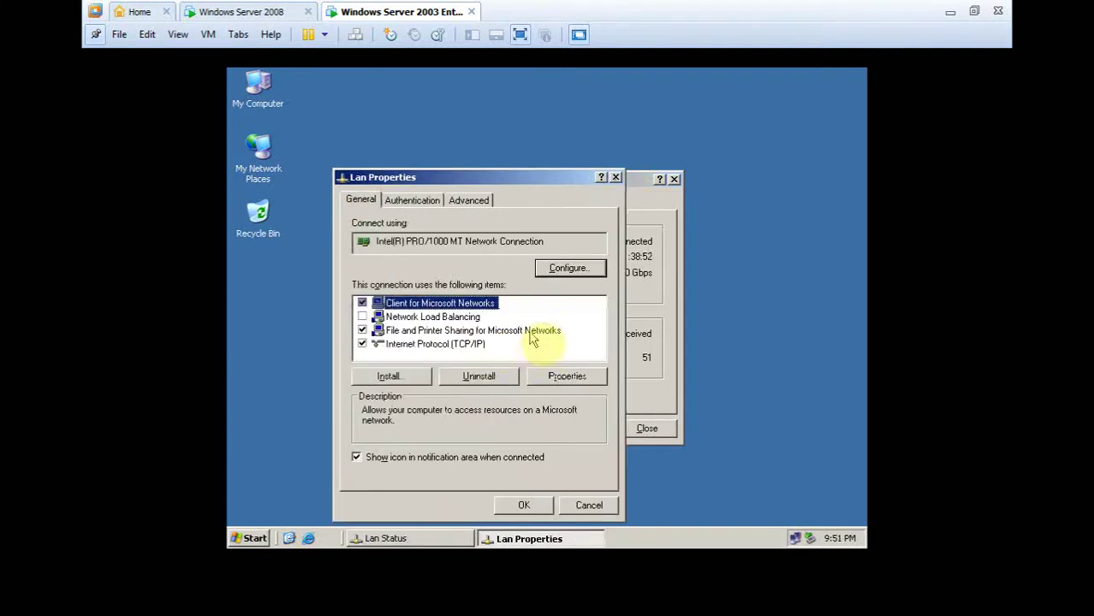
pyautogui.doubleClick(482, 345)
pyautogui.click(576, 506)
pyautogui.click(535, 501)
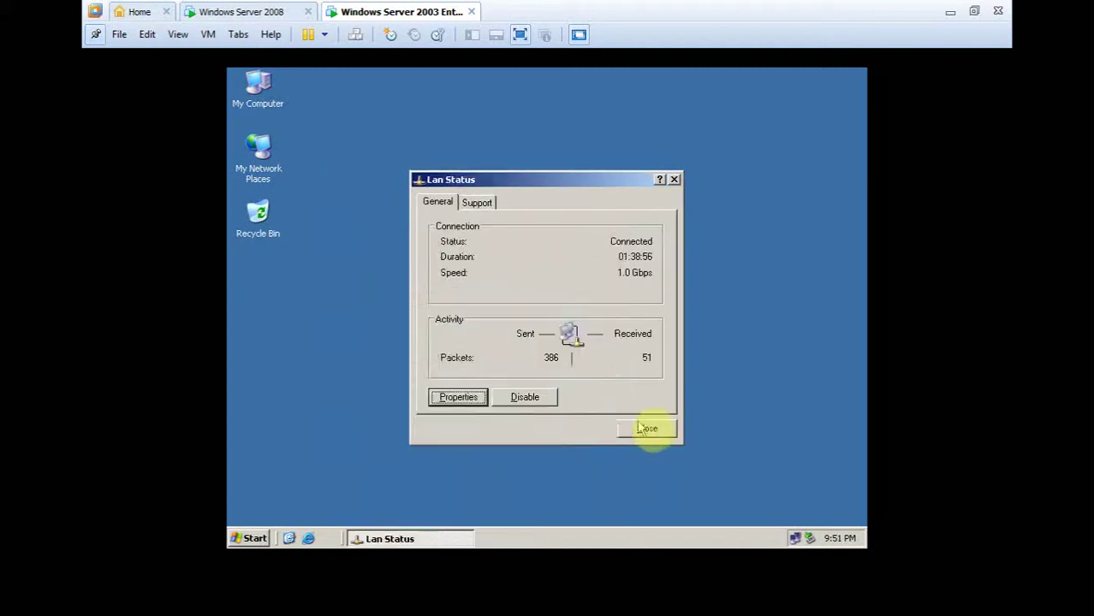
pyautogui.click(477, 202)
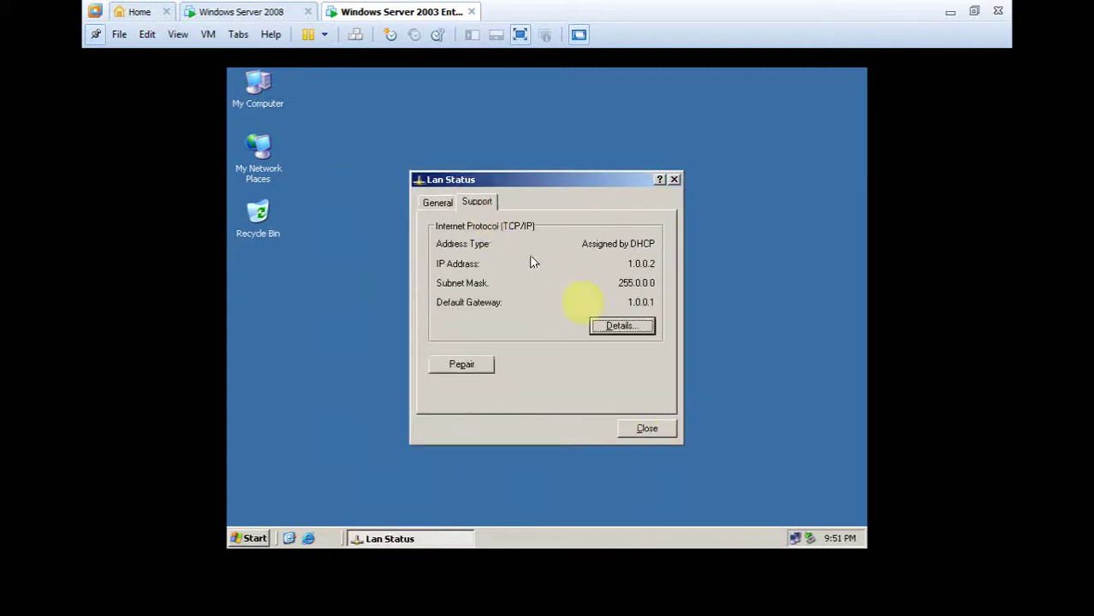
pyautogui.click(668, 437)
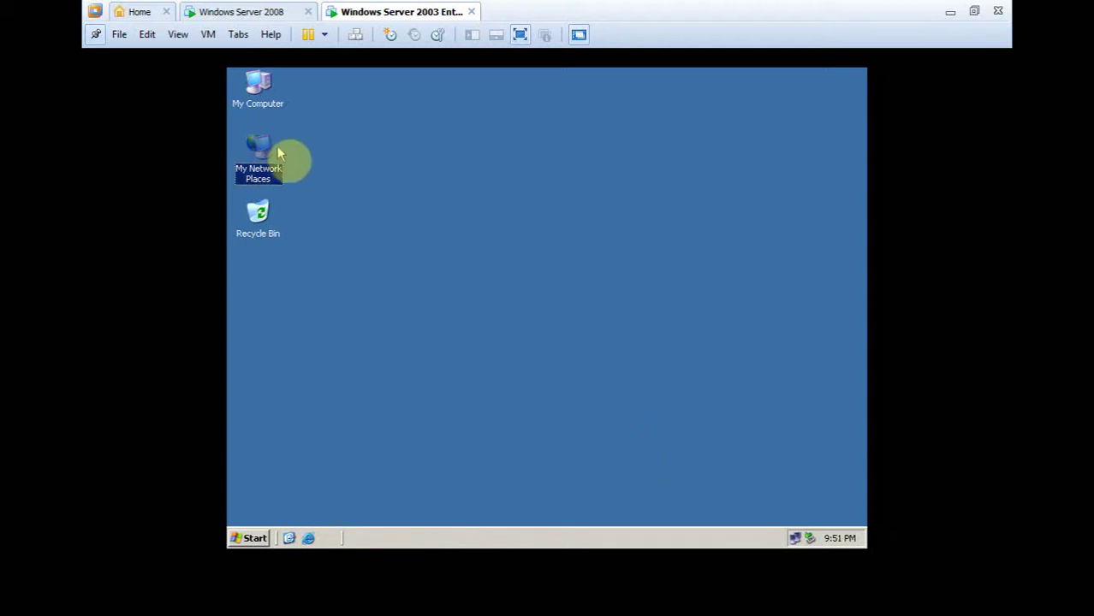
# Step: Open the Network Connections window and disable the Lan connection
pyautogui.rightClick(279, 181)
pyautogui.click(338, 292)
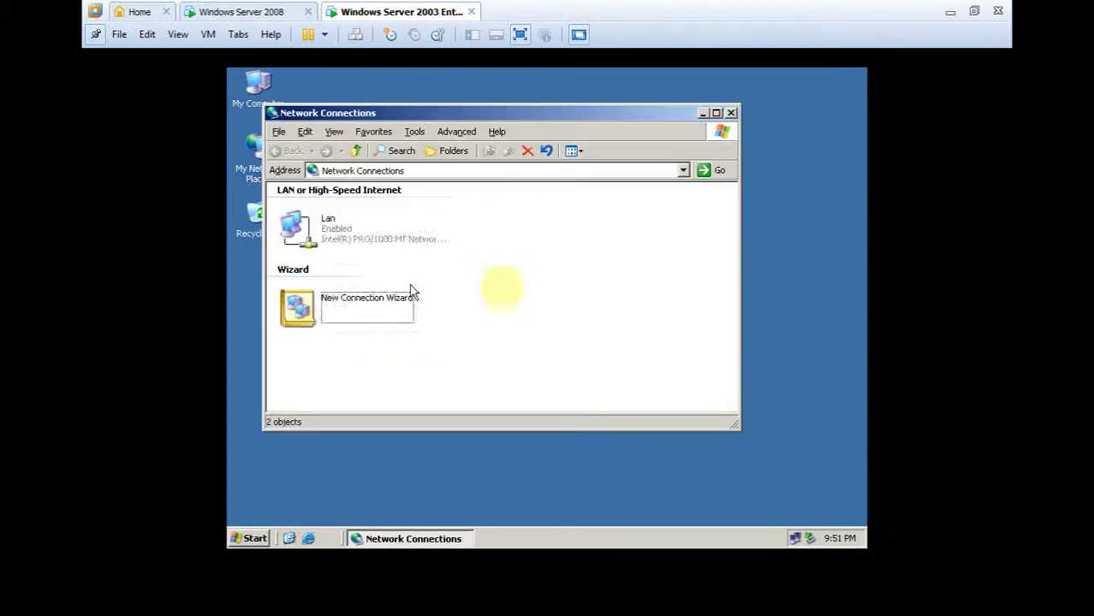
pyautogui.rightClick(334, 229)
pyautogui.click(361, 233)
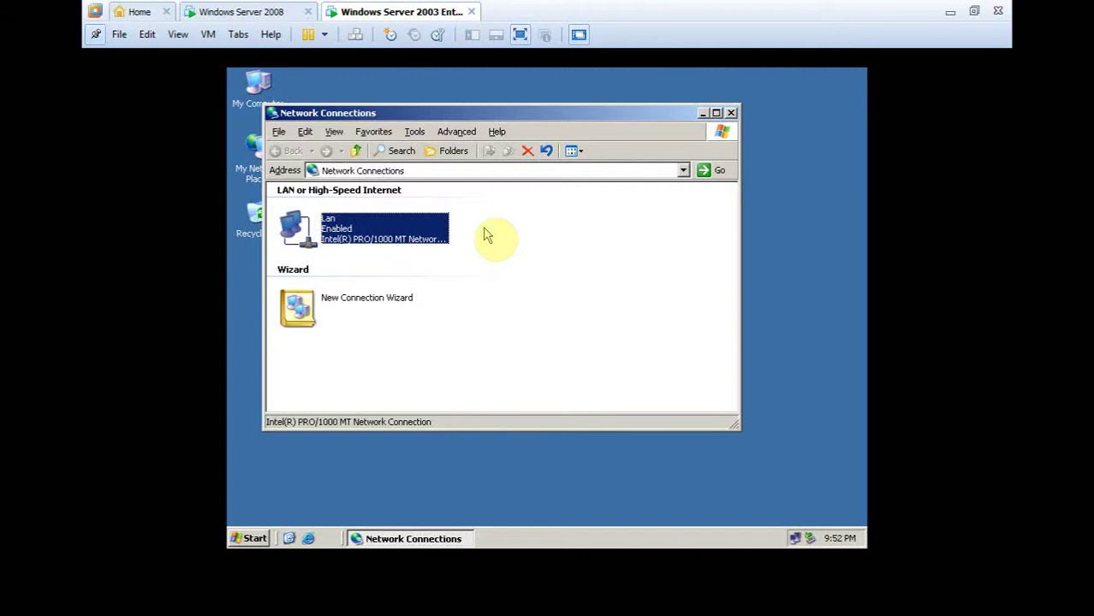
pyautogui.click(348, 243)
pyautogui.rightClick(349, 243)
pyautogui.click(366, 244)
pyautogui.click(470, 221)
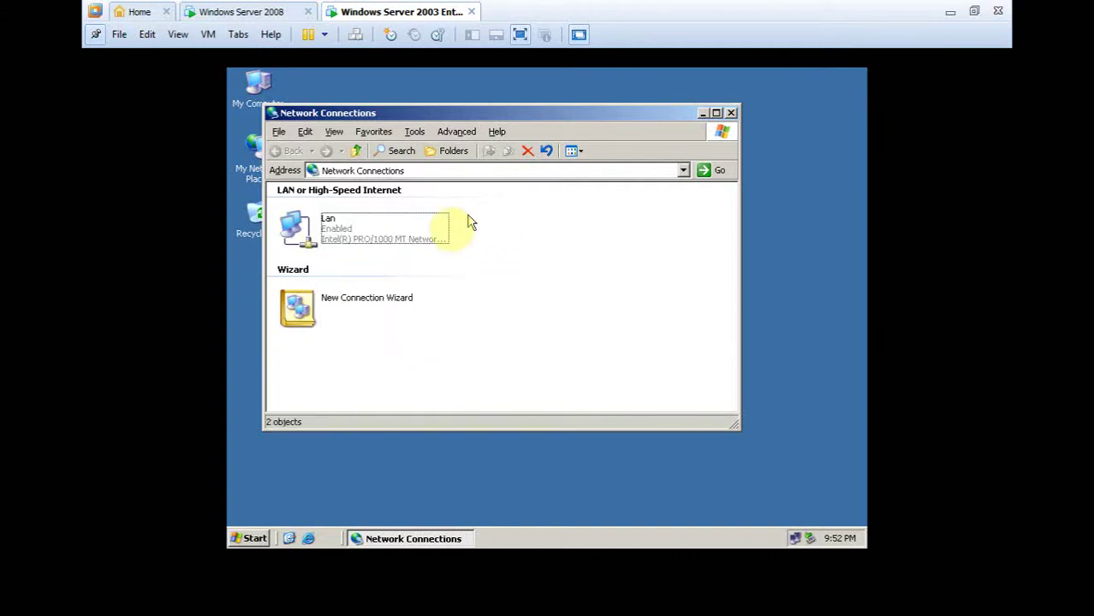
pyautogui.click(367, 232)
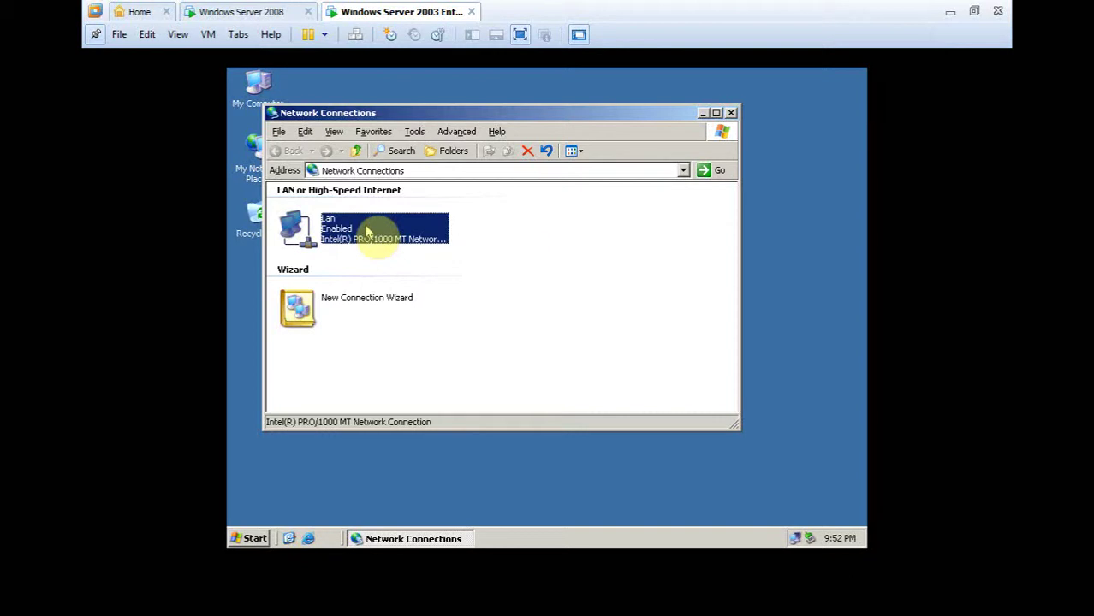
pyautogui.rightClick(333, 231)
pyautogui.click(353, 236)
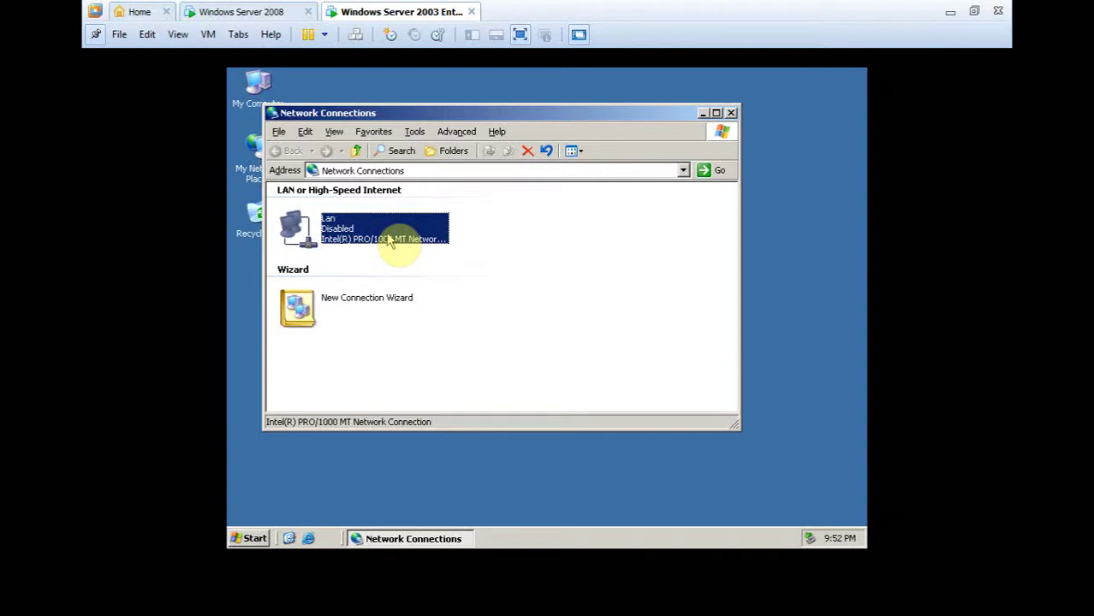
pyautogui.click(500, 221)
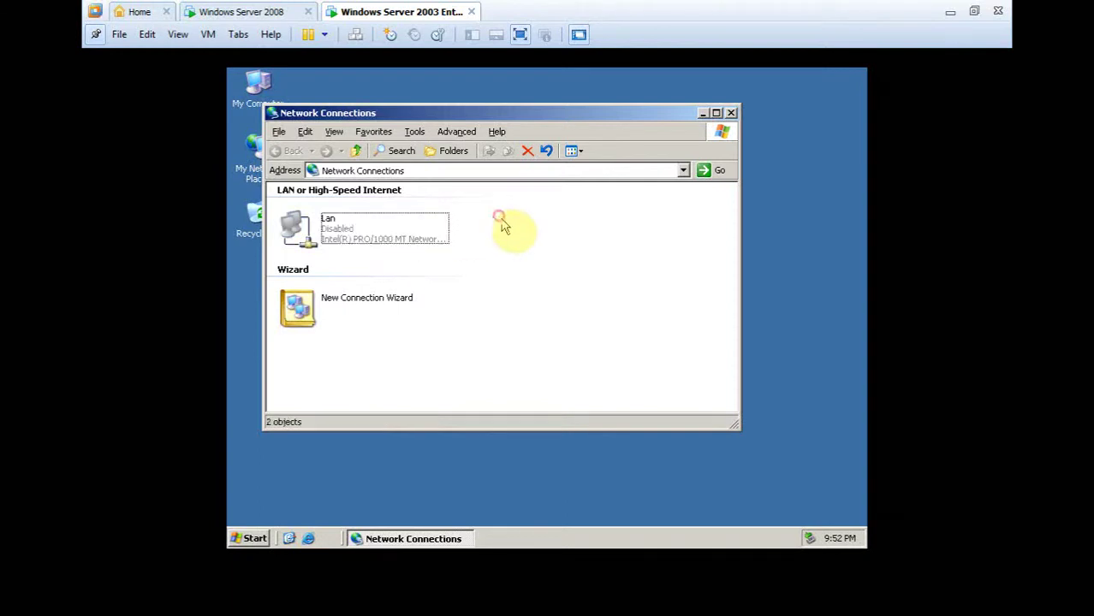
# Step: Re-enable the Lan connection so it requests a new address
pyautogui.moveTo(531, 113); pyautogui.dragTo(626, 108)
pyautogui.click(440, 227)
pyautogui.rightClick(441, 227)
pyautogui.click(455, 235)
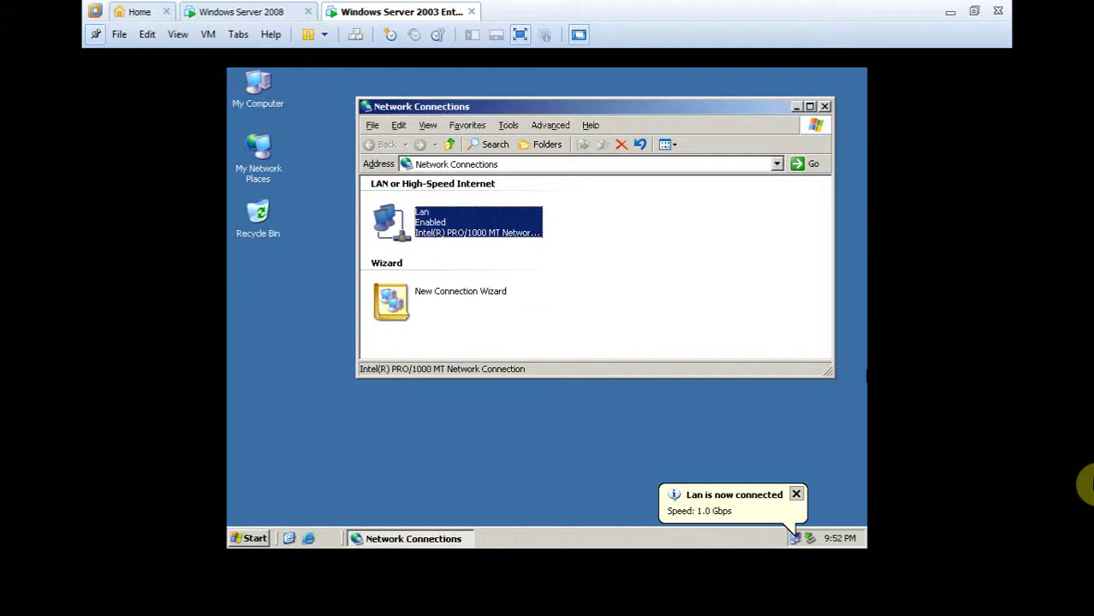
# Step: Open the Lan connection's details and examine its IP address and DHCP server
pyautogui.click(741, 518)
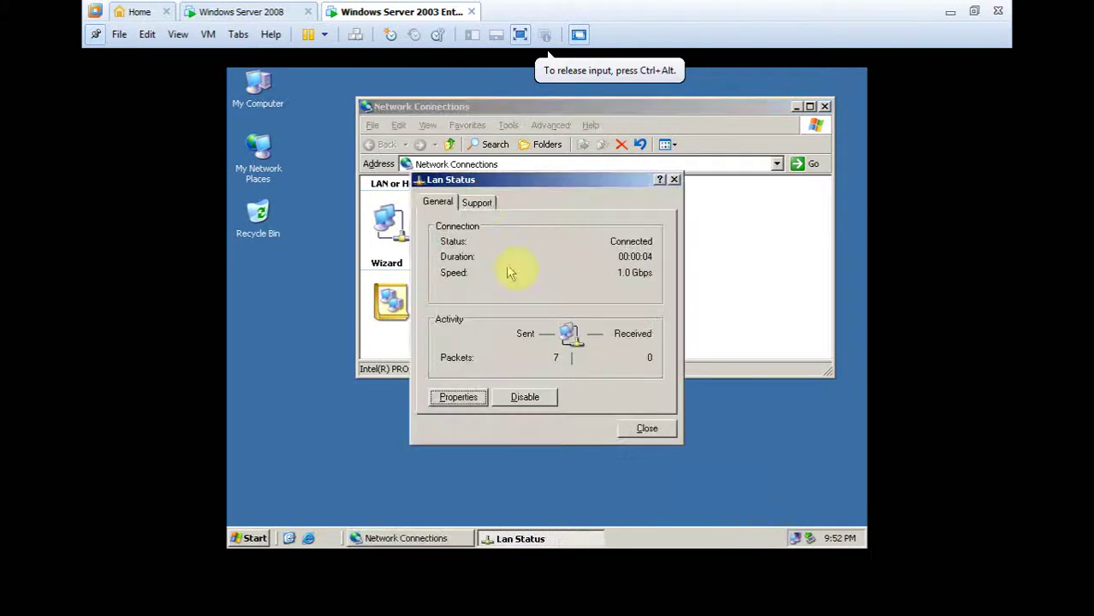
pyautogui.click(477, 202)
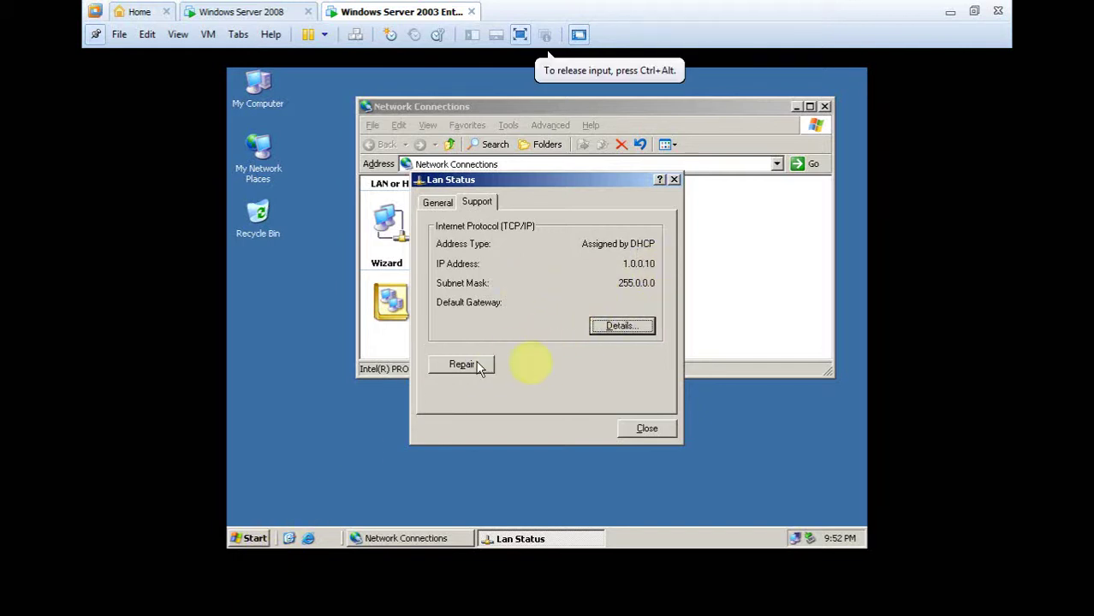
pyautogui.click(625, 327)
pyautogui.click(470, 295)
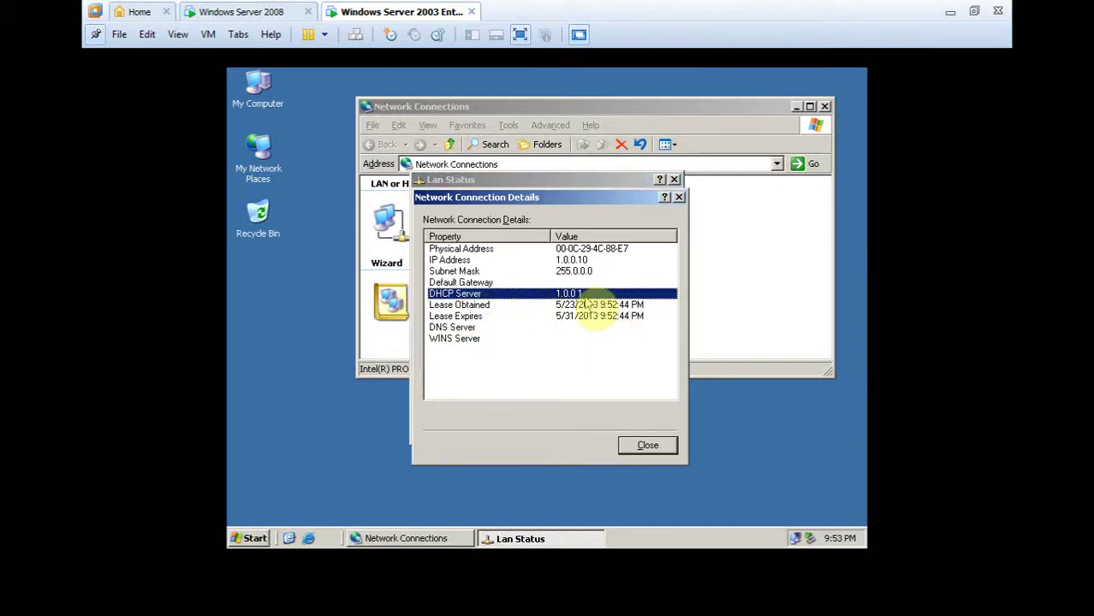
pyautogui.click(585, 261)
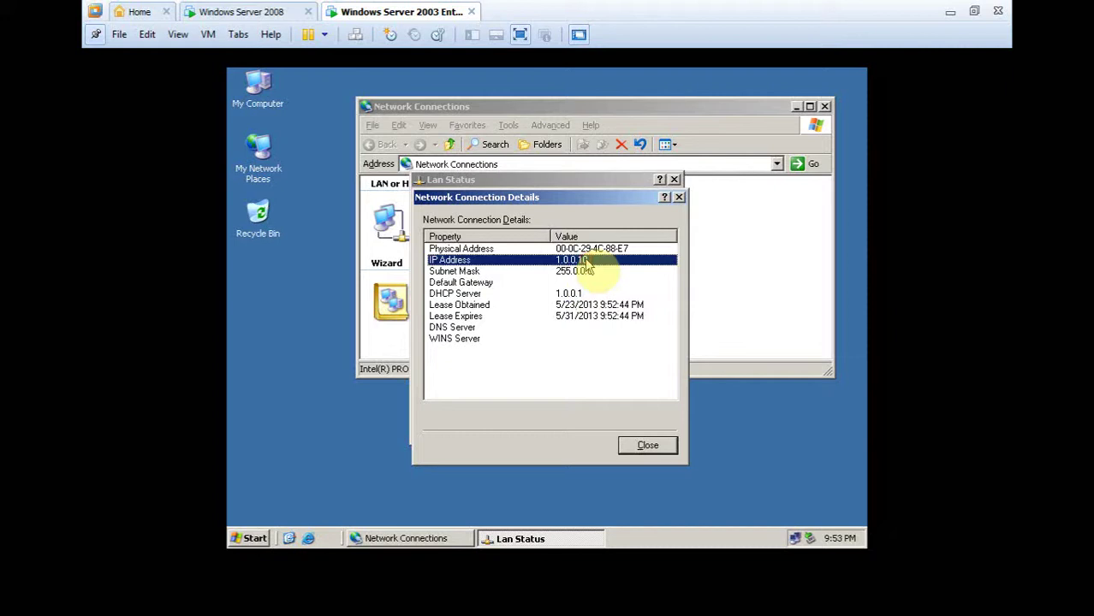
# Step: Review the Lan connection's network details once more and close the Lan status
pyautogui.click(647, 444)
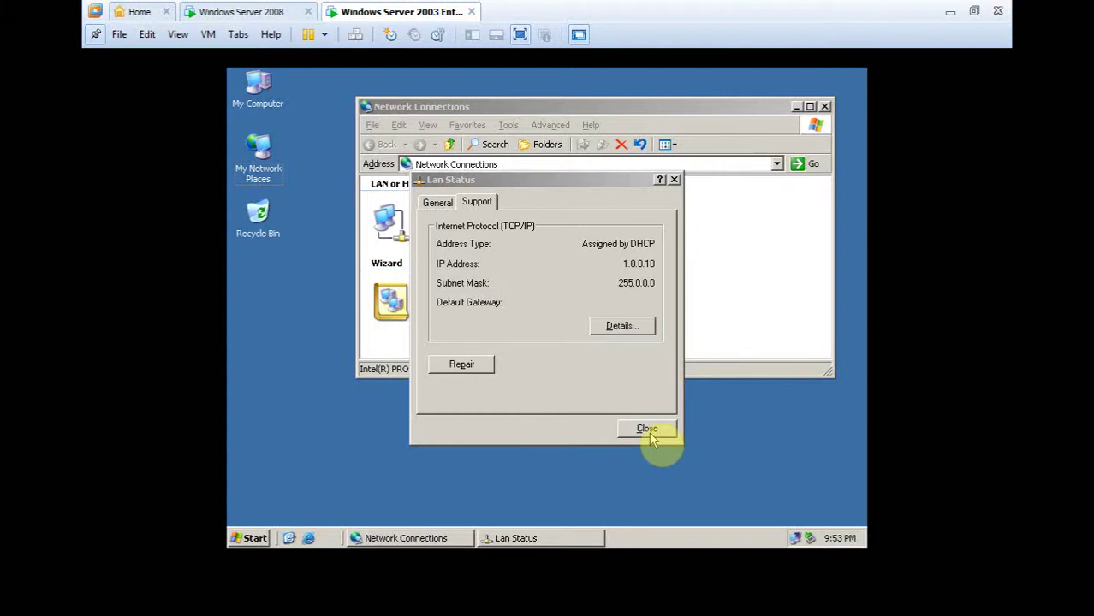
pyautogui.click(618, 325)
pyautogui.click(647, 446)
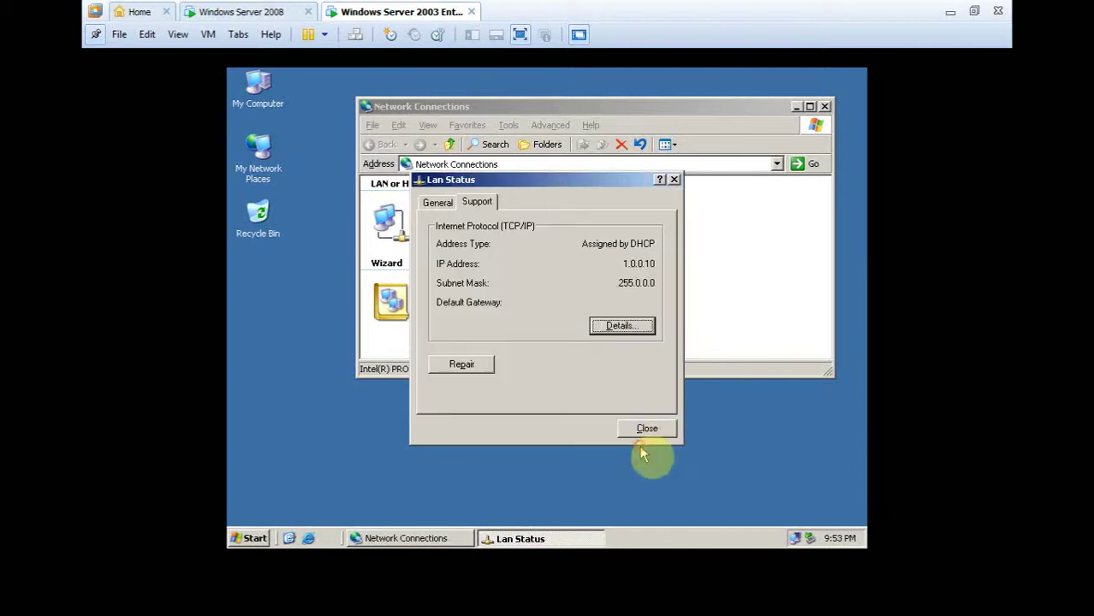
pyautogui.click(648, 428)
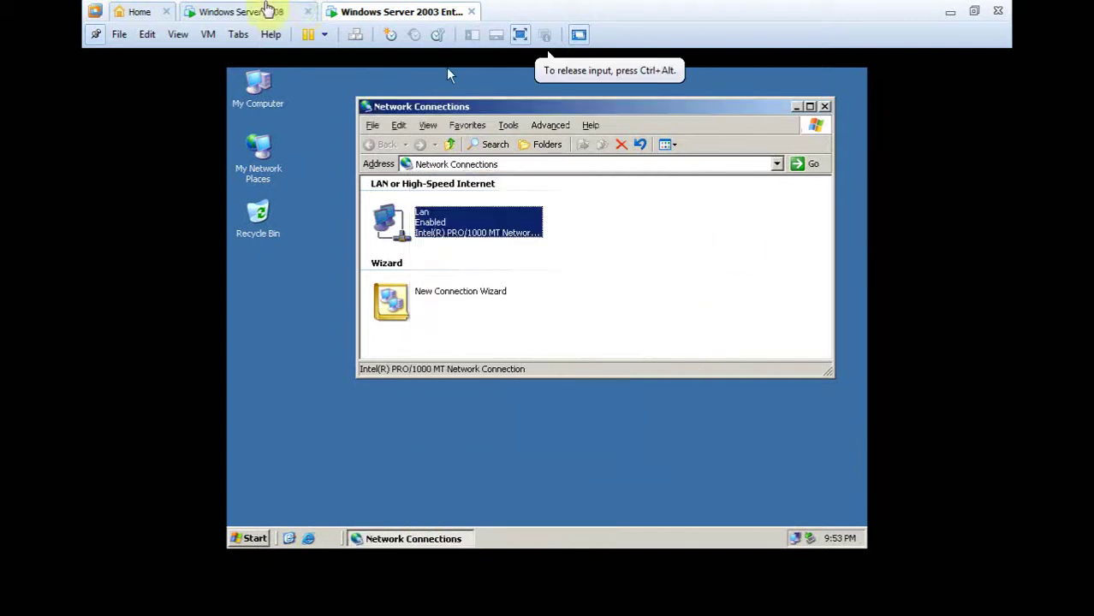
# Step: On the Windows Server 2008 VM, enable scope option 003 Router and add 1.0.0.1 by resolving server name WIN-WTJWQXUGL8V
pyautogui.click(273, 11)
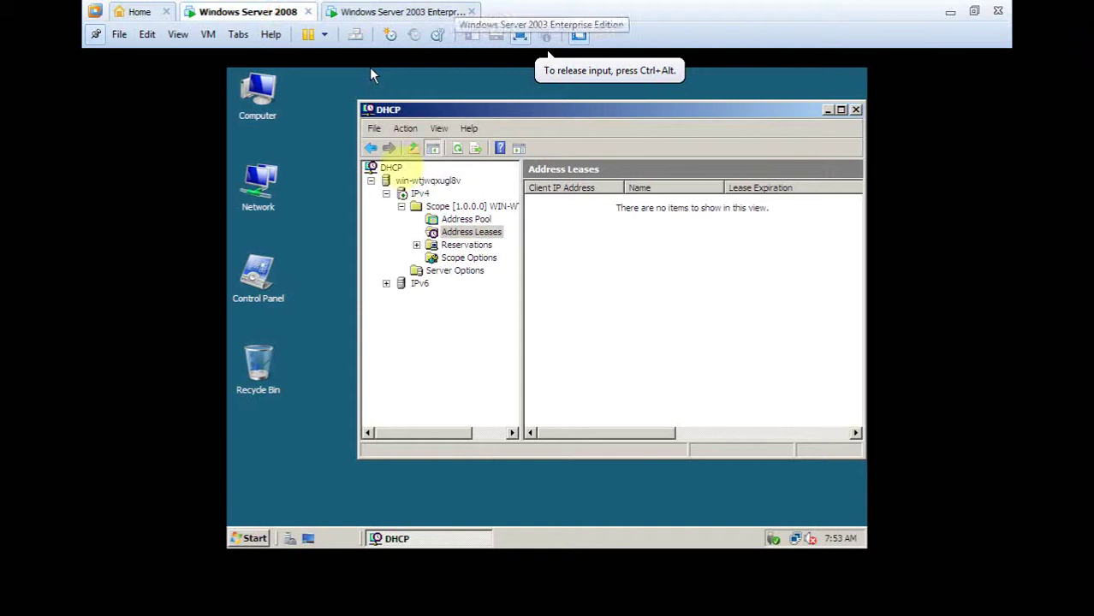
pyautogui.click(447, 259)
pyautogui.rightClick(445, 260)
pyautogui.click(466, 266)
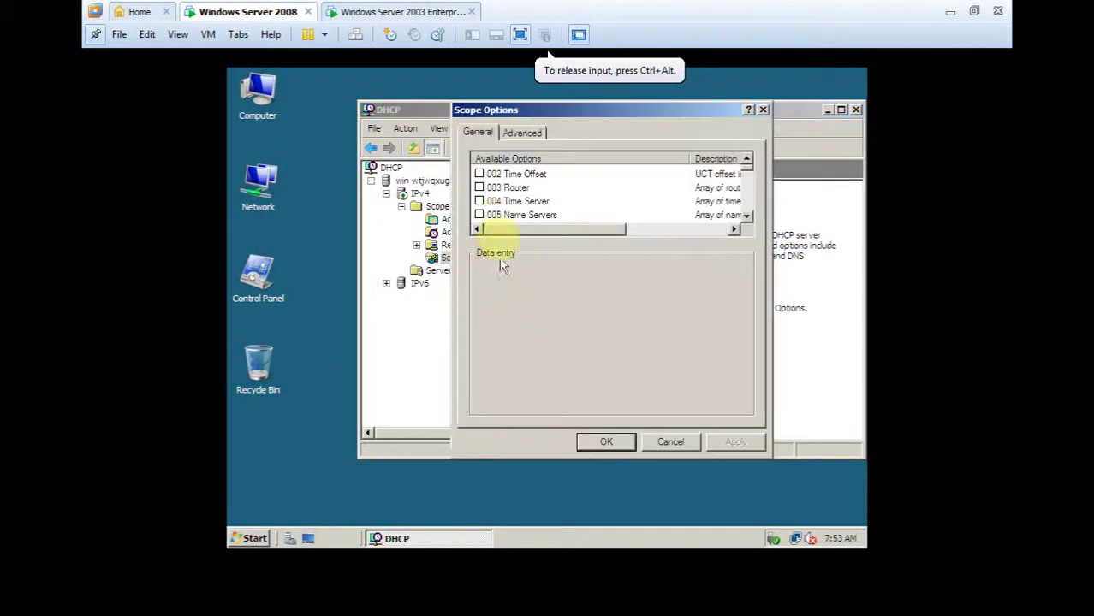
pyautogui.click(479, 188)
pyautogui.click(546, 284)
pyautogui.write('WIN-WTJWQXUGL8V')
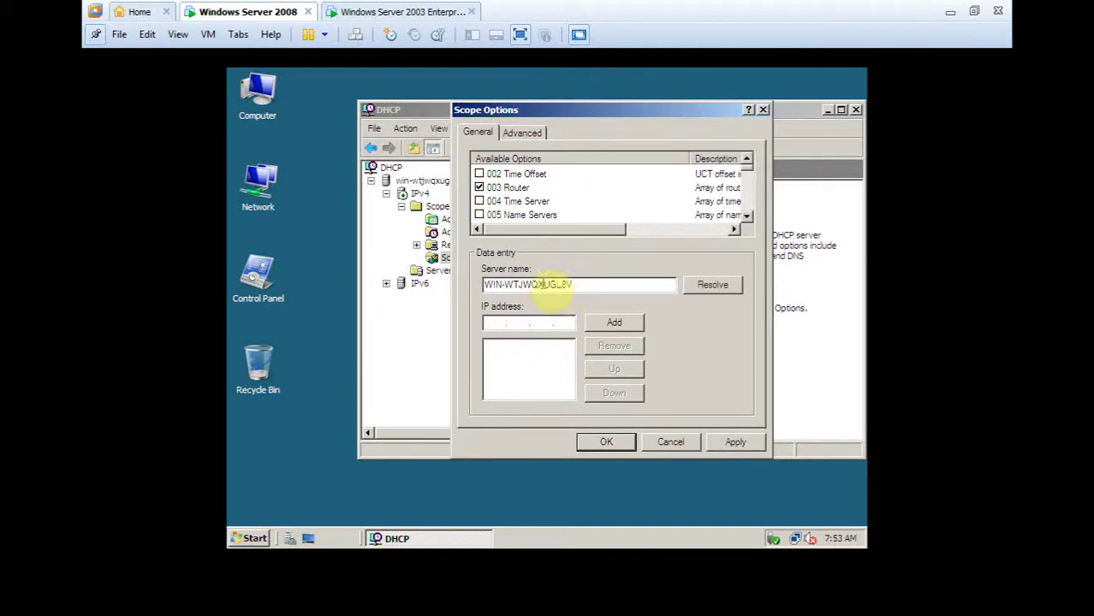
pyautogui.click(704, 289)
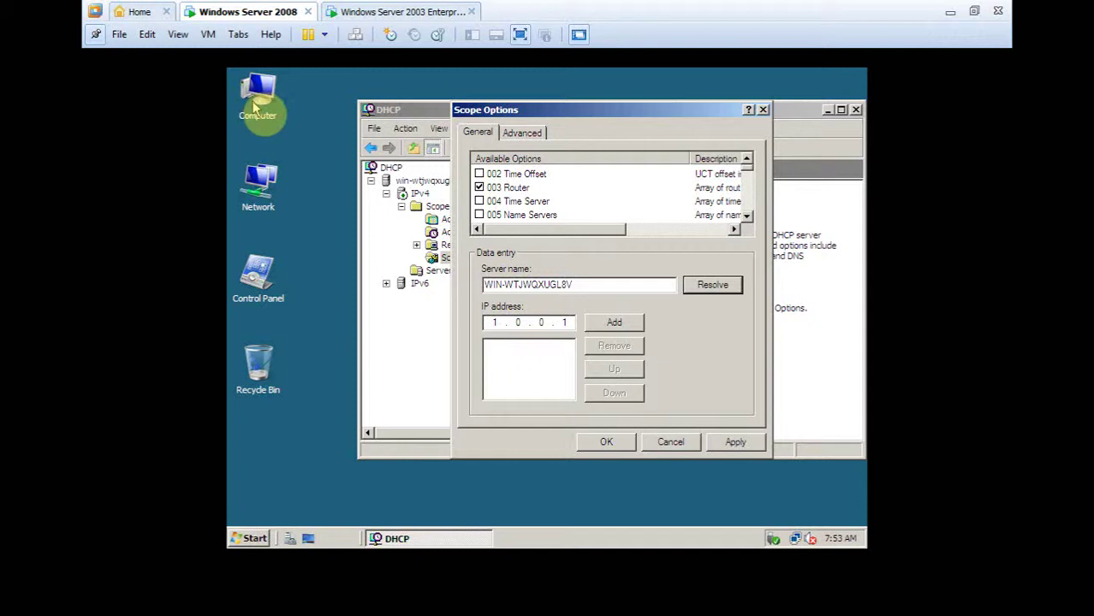
pyautogui.moveTo(583, 281); pyautogui.dragTo(419, 287)
pyautogui.click(614, 321)
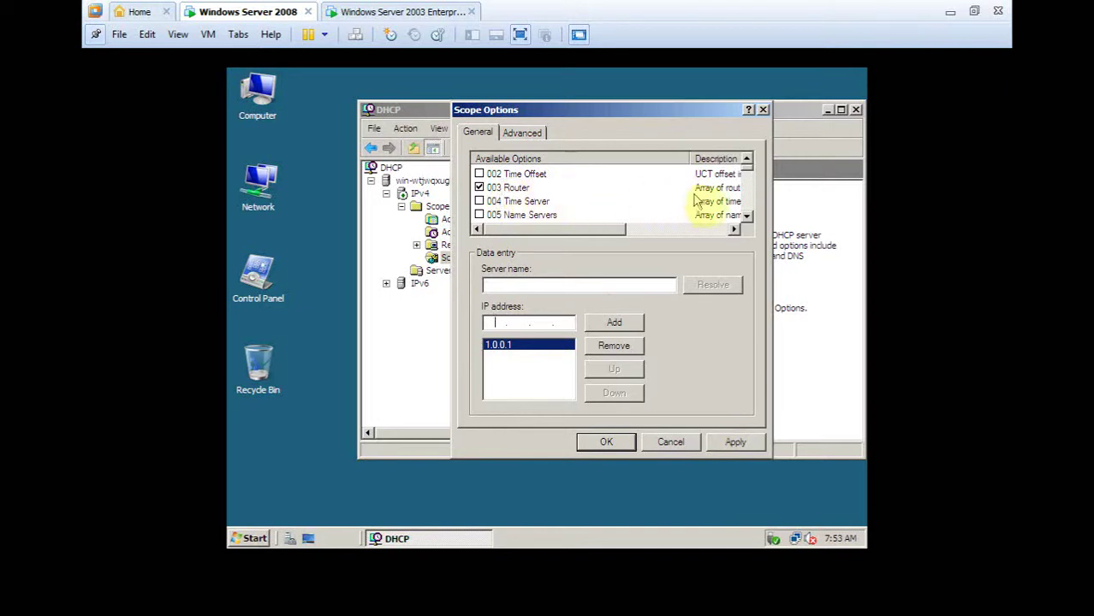
# Step: Enable scope option 006 DNS Servers and add 1.0.0.1 by resolving server name WIN-WTJWQXUGL8V
pyautogui.click(493, 215)
pyautogui.scroll(-2, 501, 209)
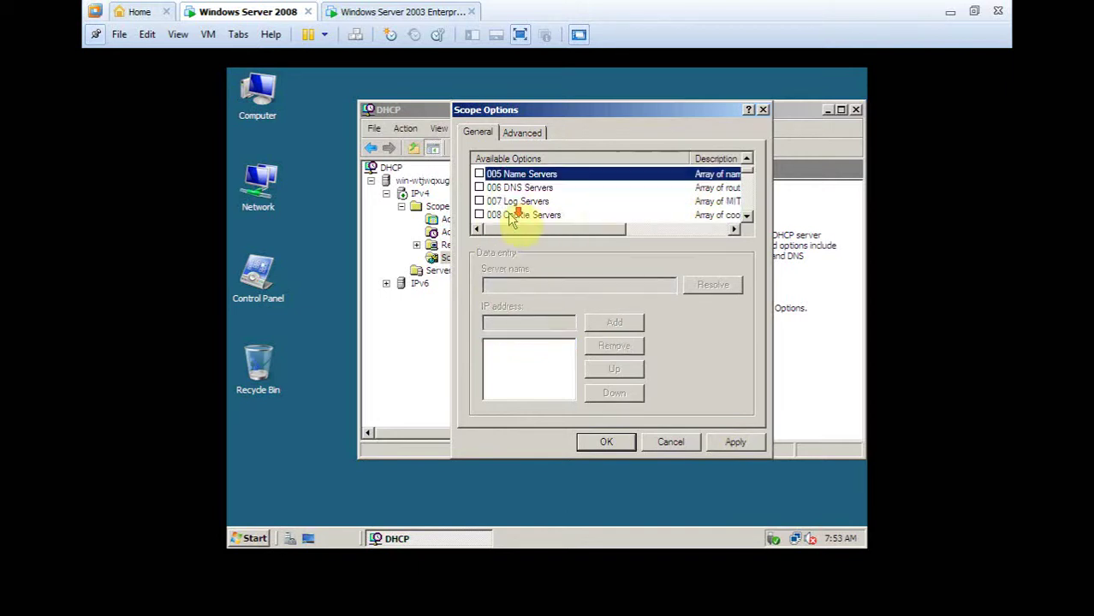
pyautogui.scroll(1, 495, 192)
pyautogui.click(479, 187)
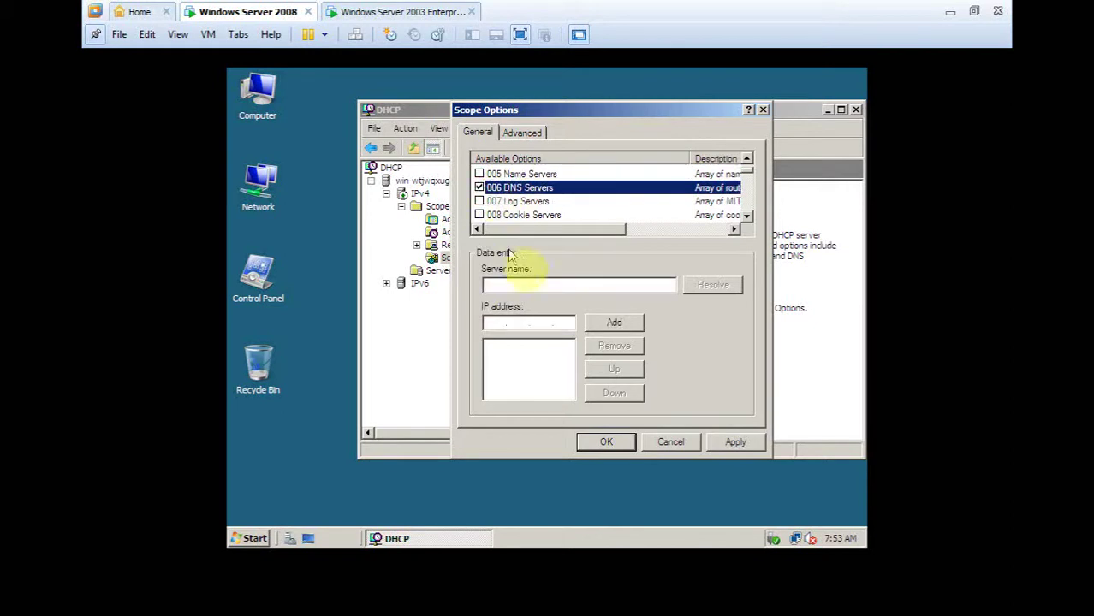
pyautogui.click(517, 282)
pyautogui.write('WIN-WTJWQXUGL8V')
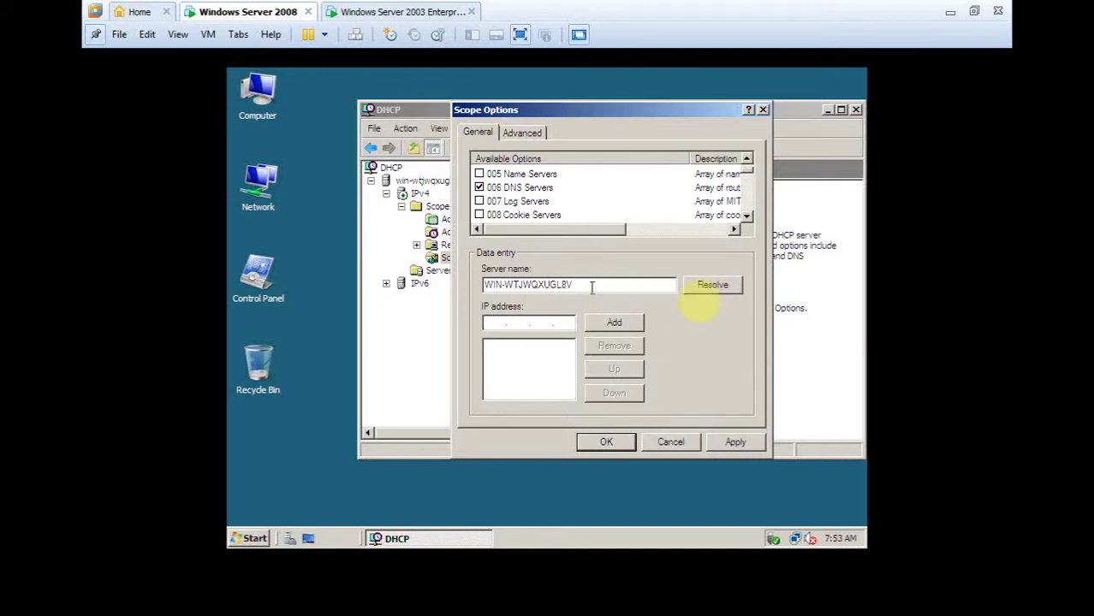
pyautogui.click(707, 287)
pyautogui.click(614, 322)
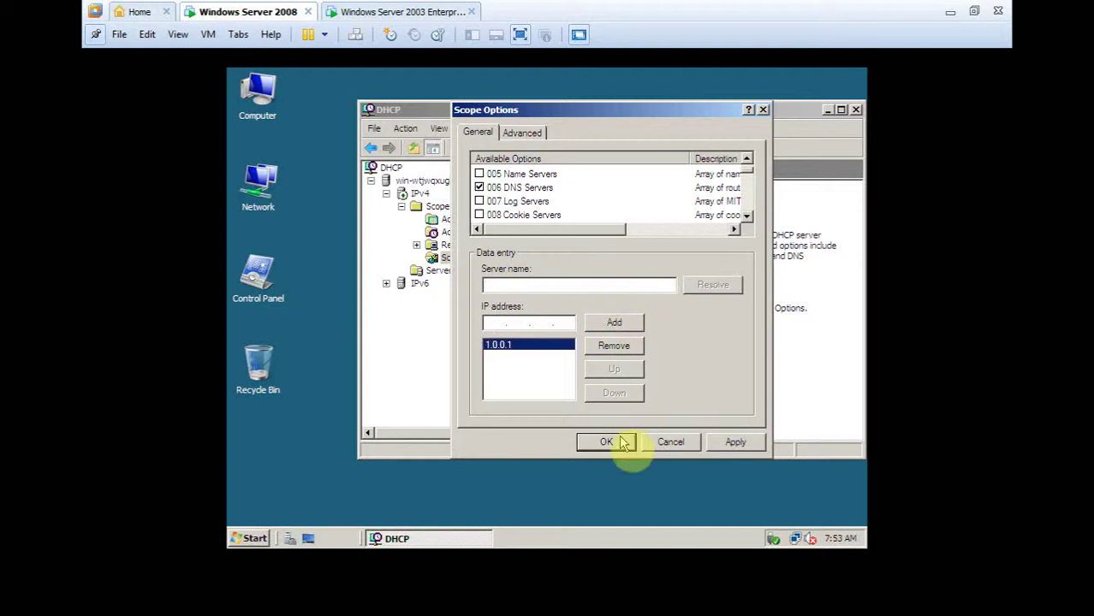
# Step: Look through the remaining available scope options and apply the router and DNS server settings
pyautogui.click(546, 188)
pyautogui.scroll(-3, 548, 197)
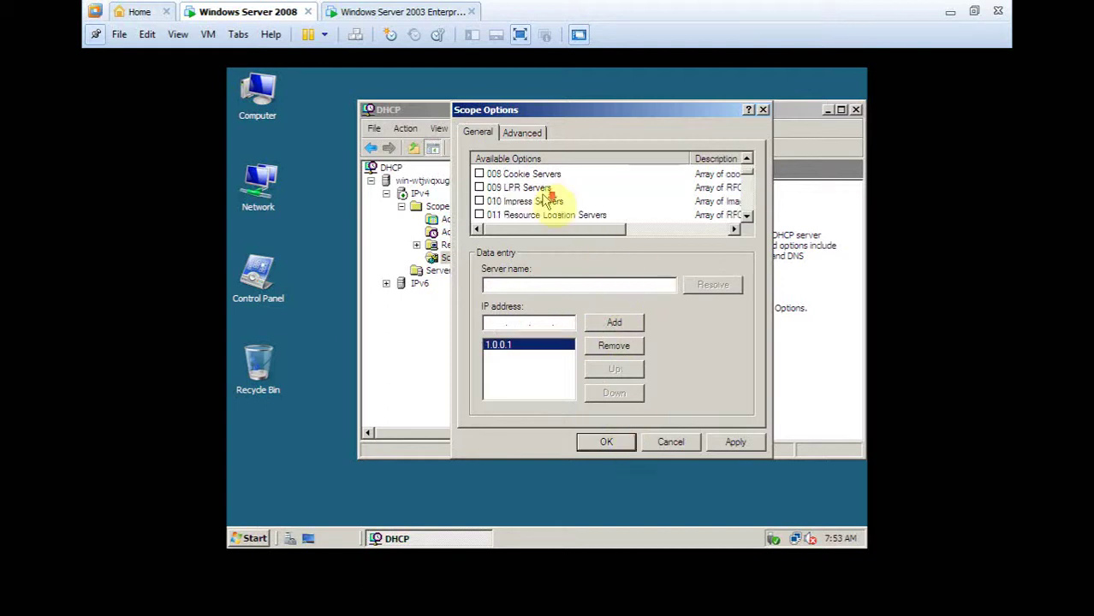
pyautogui.scroll(-6, 546, 202)
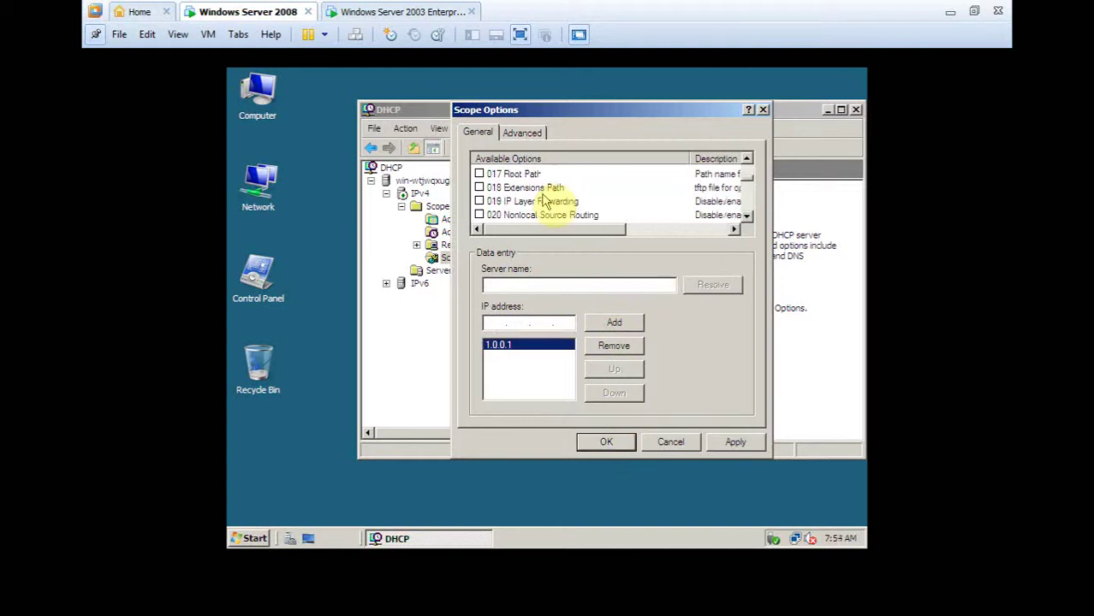
pyautogui.scroll(-13, 543, 198)
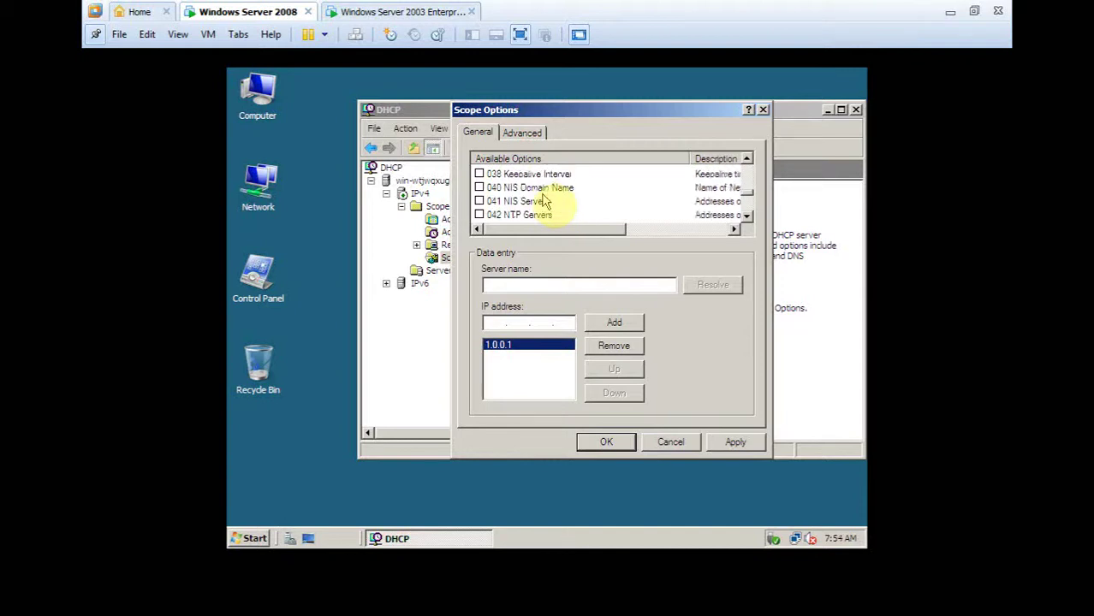
pyautogui.scroll(-2, 524, 208)
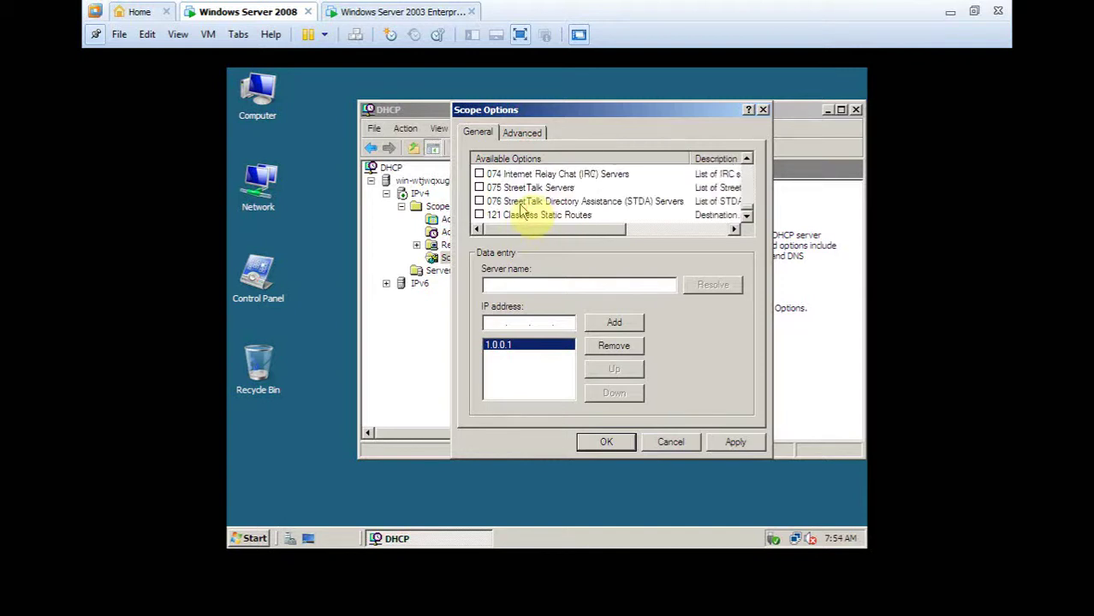
pyautogui.click(741, 446)
pyautogui.click(666, 443)
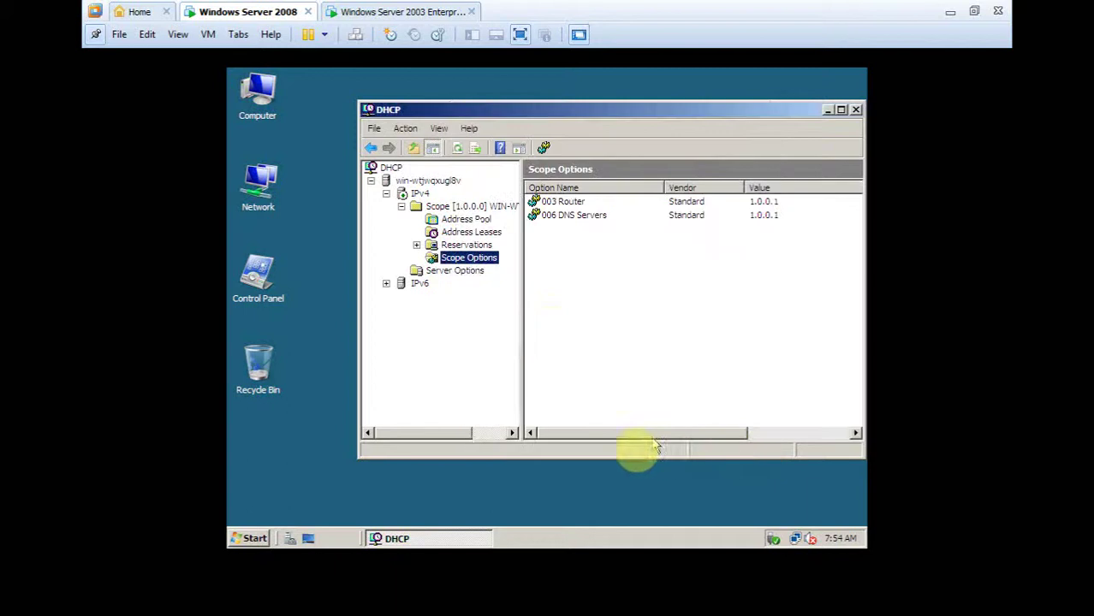
# Step: Switch to the Windows Server 2003 VM and repair its Lan connection to renew the DHCP settings
pyautogui.click(432, 12)
pyautogui.rightClick(471, 226)
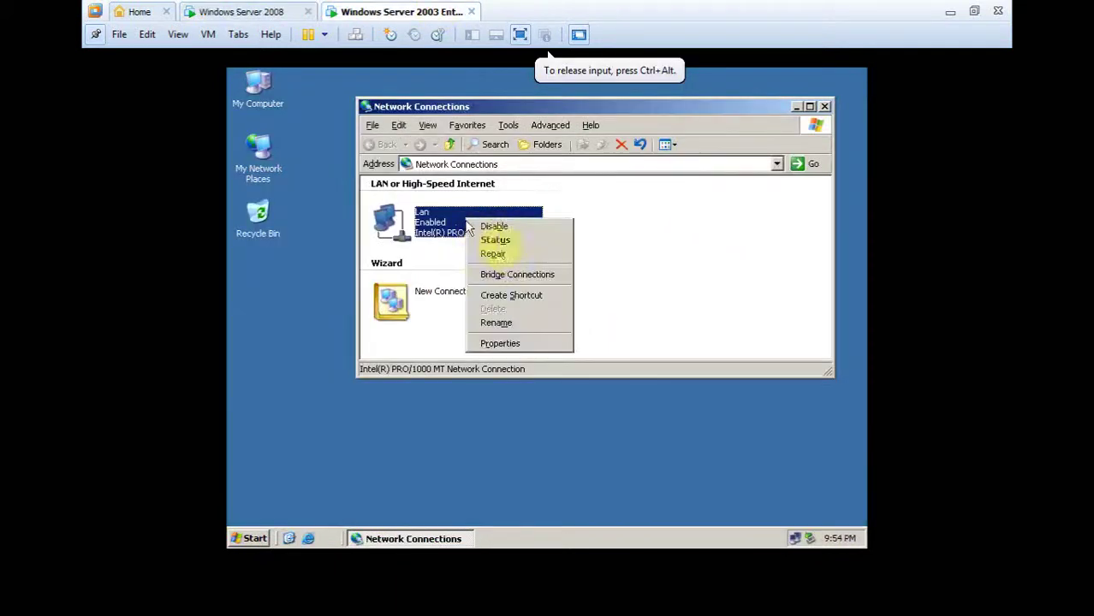
pyautogui.click(494, 254)
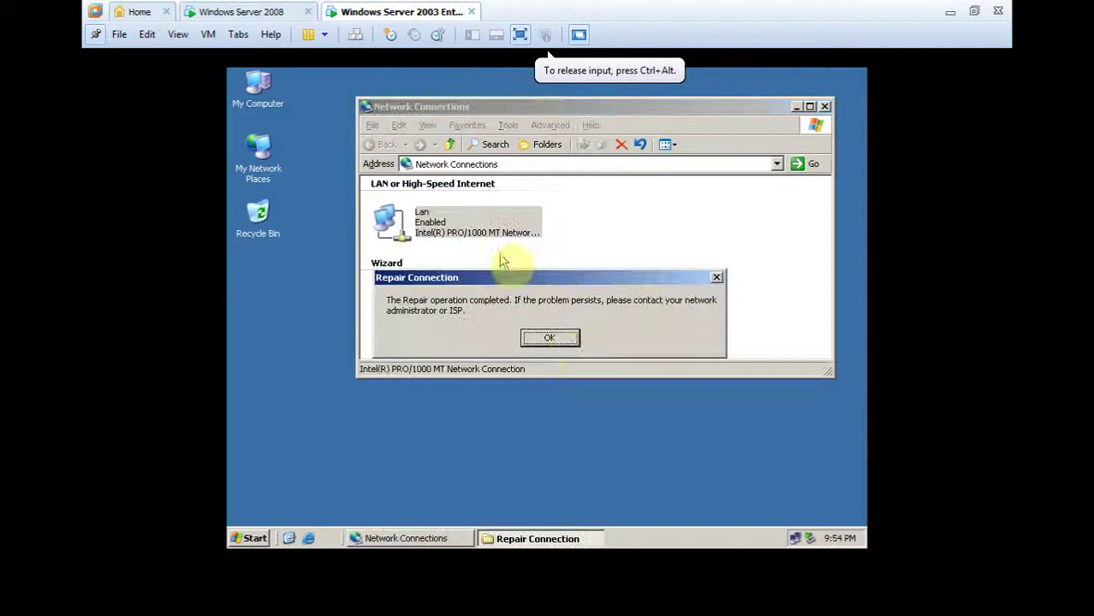
pyautogui.click(550, 338)
# Step: Check the default gateway, DHCP server and DNS server in the Lan connection's details, and close the status and Network Connections windows
pyautogui.rightClick(488, 237)
pyautogui.click(518, 251)
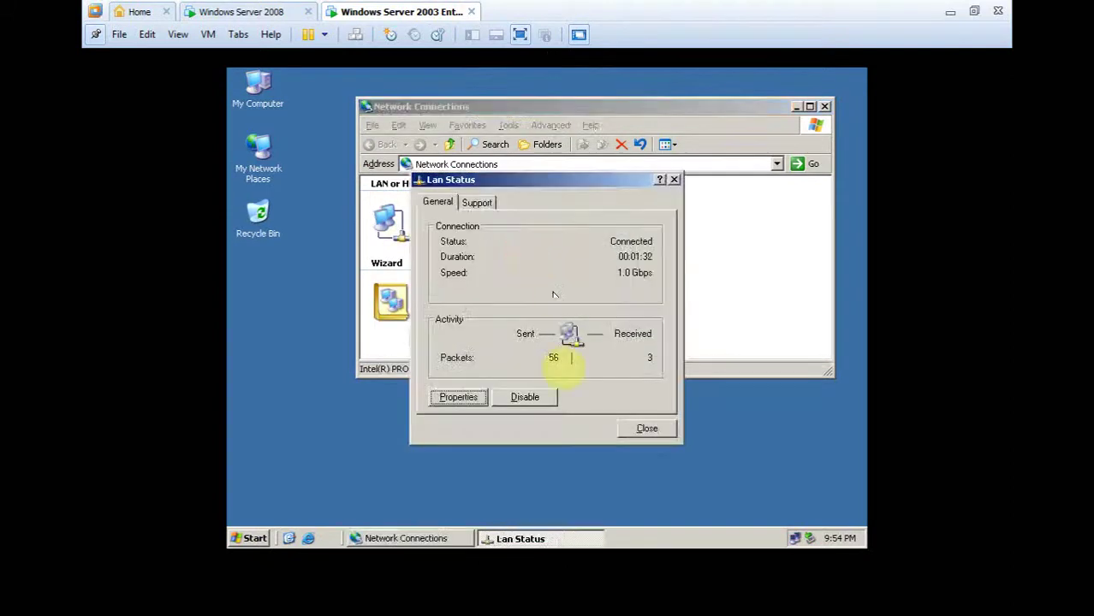
pyautogui.click(481, 203)
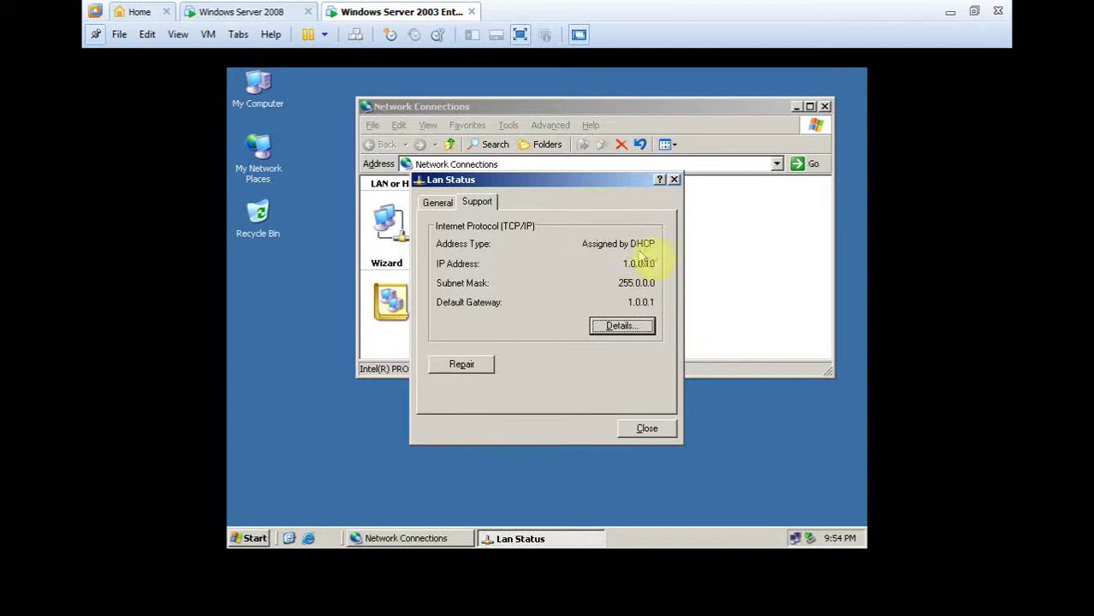
pyautogui.click(640, 327)
pyautogui.click(565, 330)
pyautogui.click(556, 294)
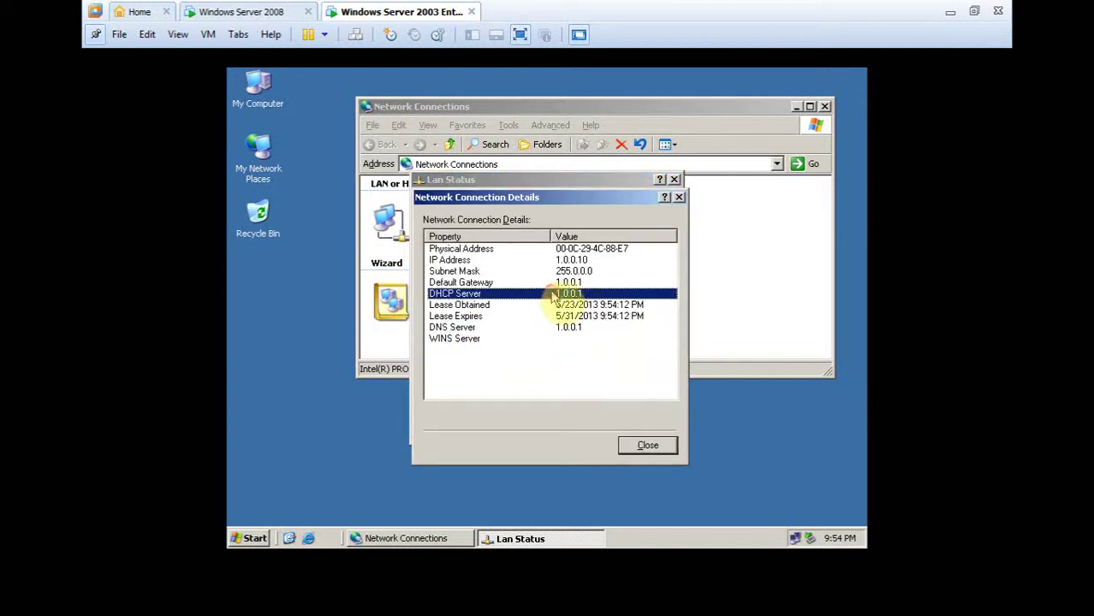
pyautogui.click(546, 282)
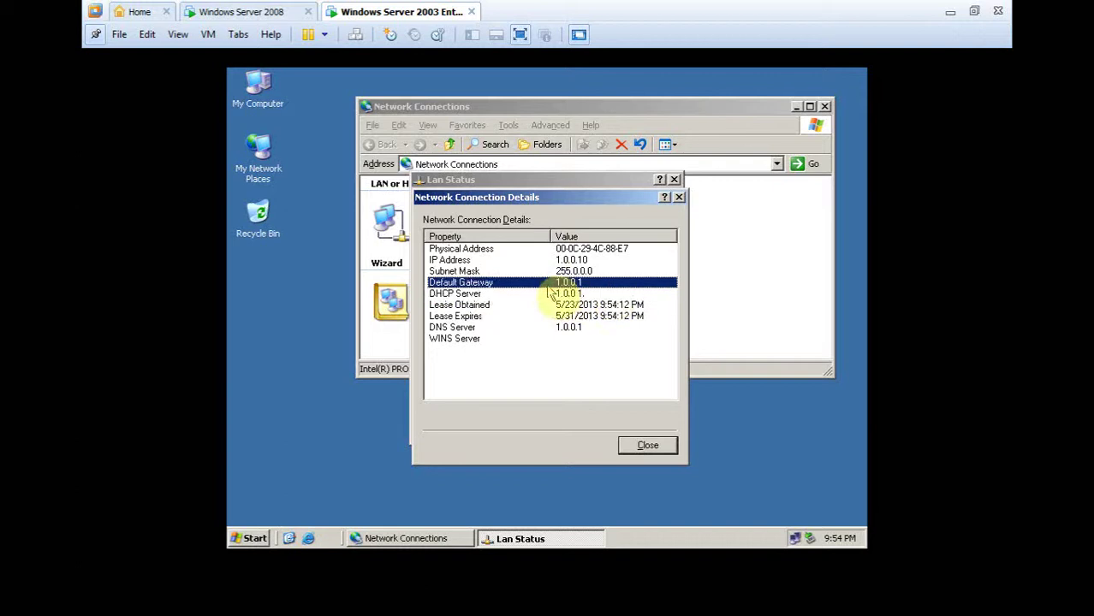
pyautogui.click(648, 447)
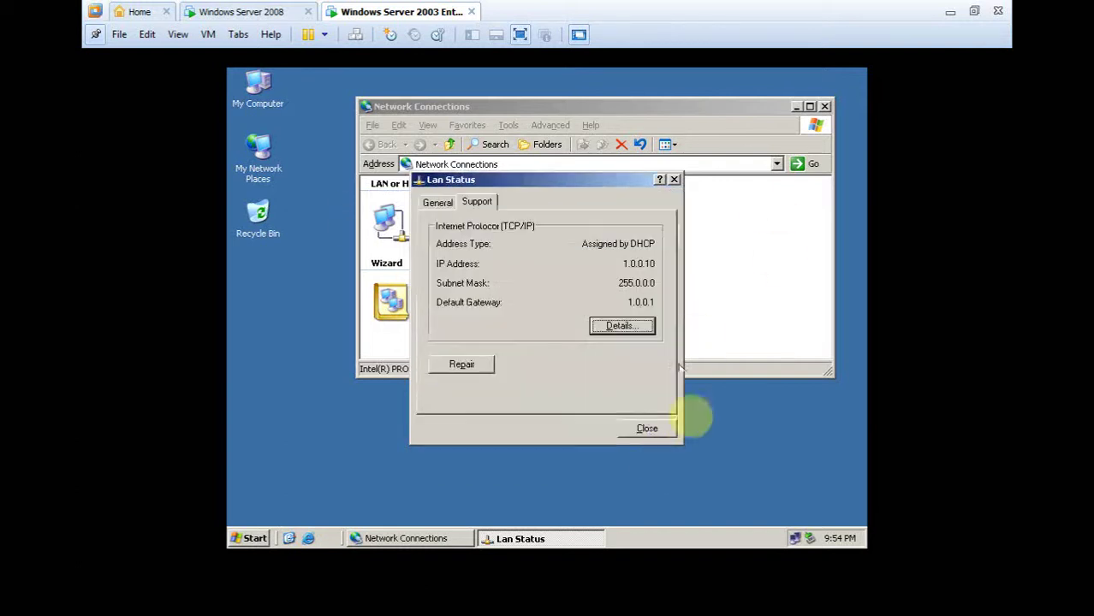
pyautogui.click(649, 430)
pyautogui.click(824, 107)
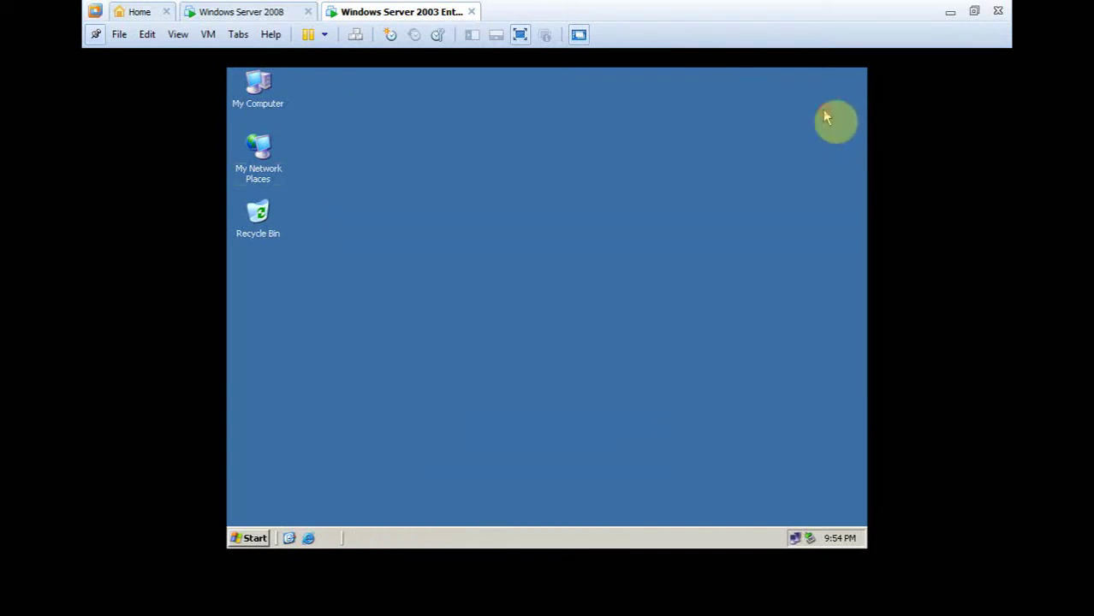
# Step: Switch to the Windows Server 2008 VM and close the Scope Options dialog that is still open
pyautogui.click(278, 18)
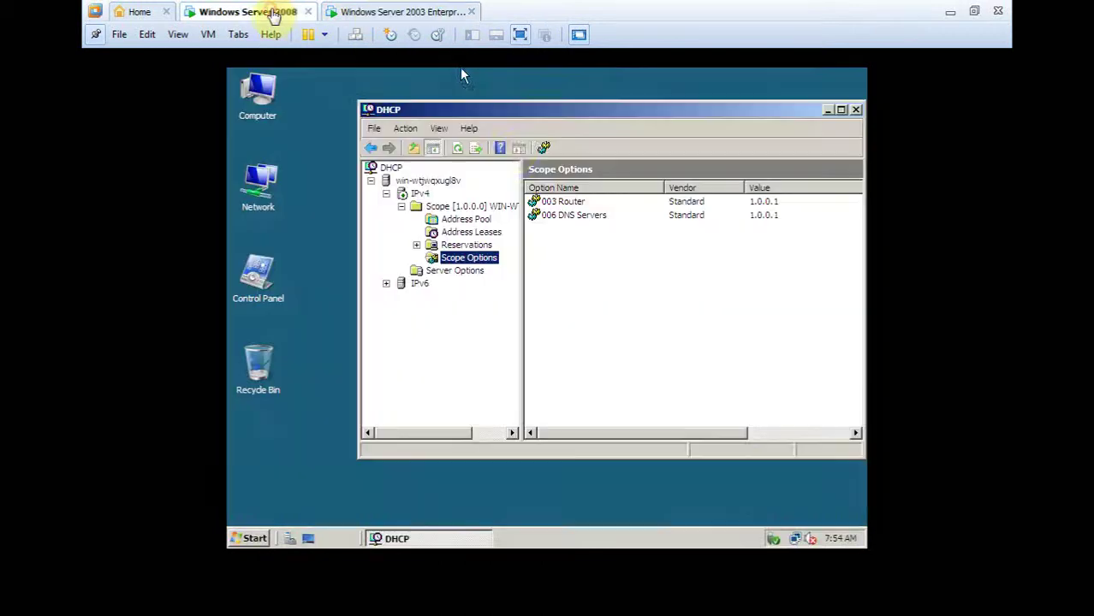
pyautogui.click(517, 146)
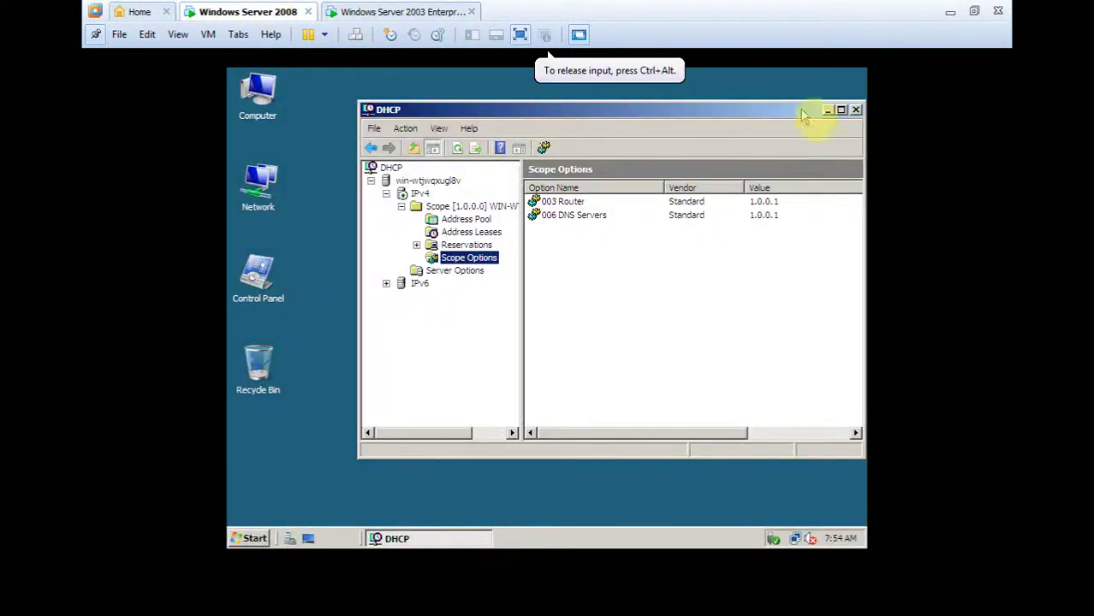
pyautogui.click(855, 110)
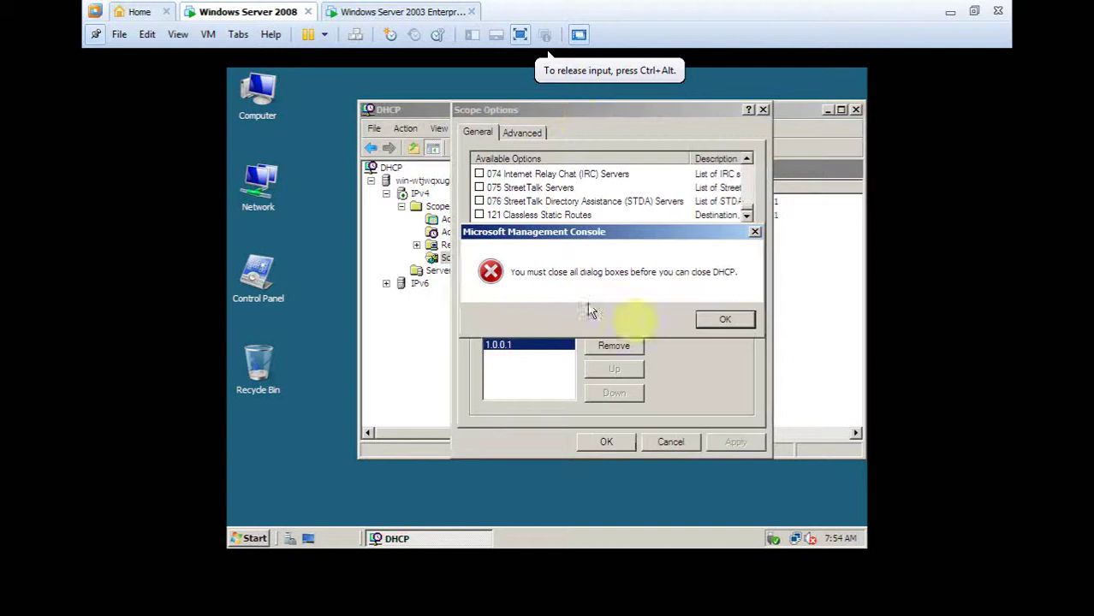
pyautogui.click(719, 320)
pyautogui.click(618, 443)
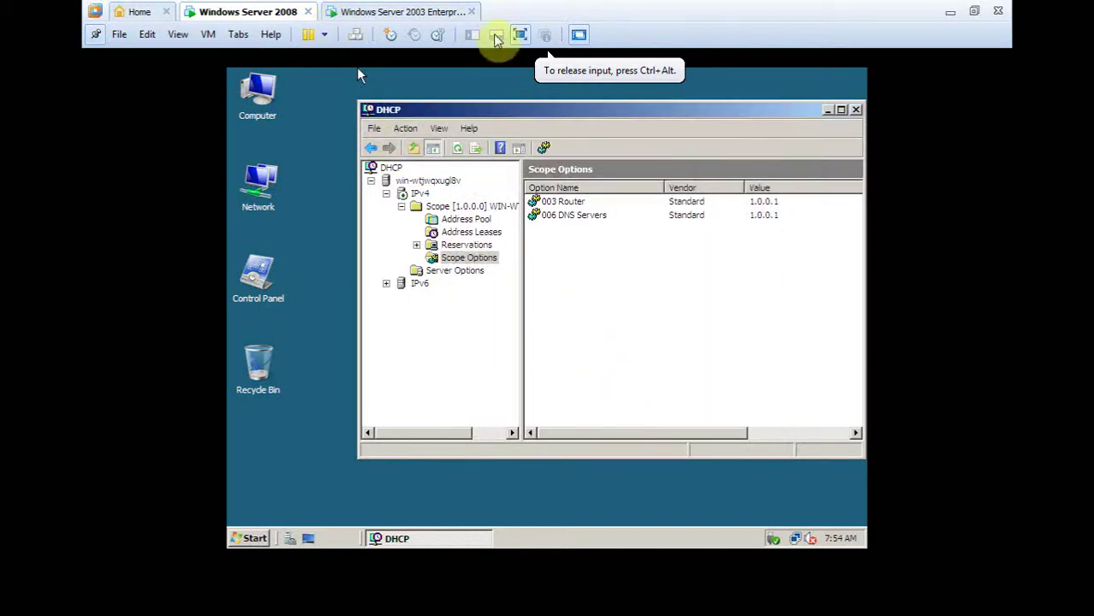
# Step: Leave the full-screen view and close the DHCP console
pyautogui.click(519, 34)
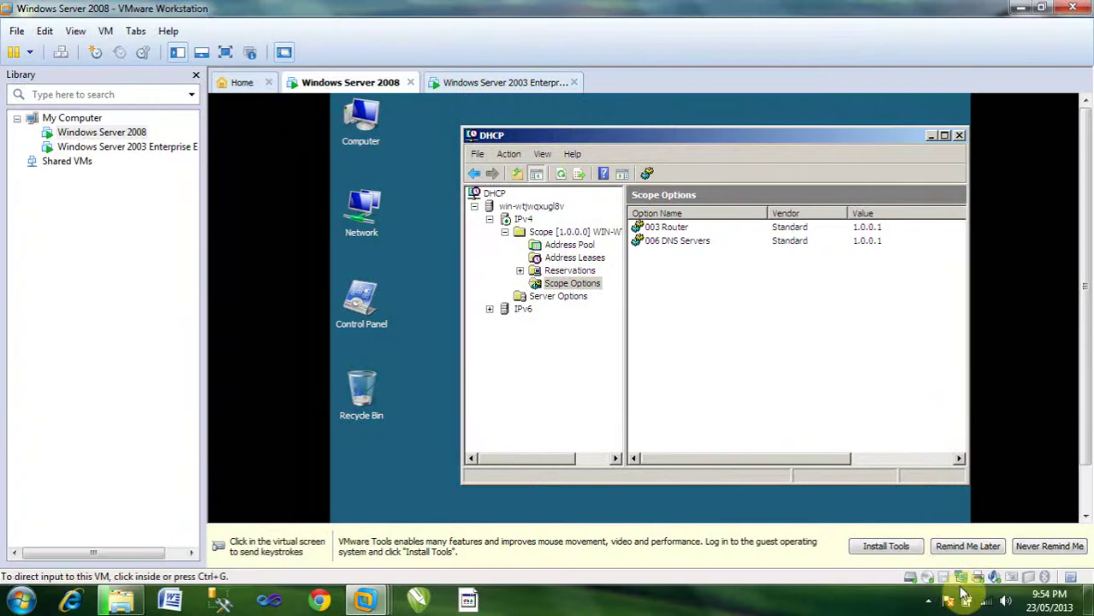
pyautogui.click(930, 600)
pyautogui.click(674, 410)
pyautogui.click(960, 135)
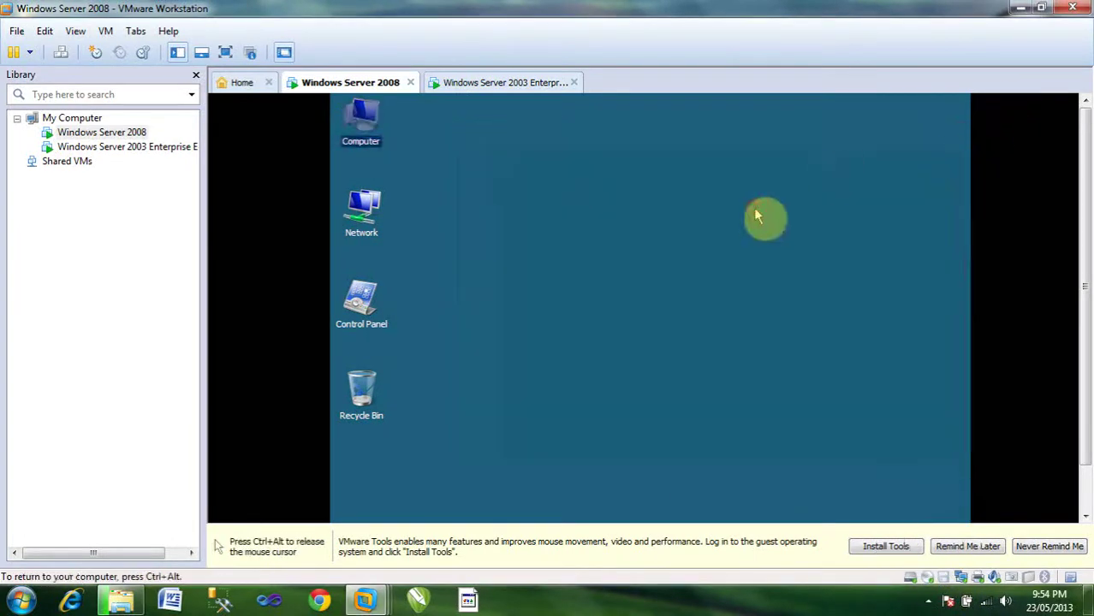
# Step: Enter the contact's e-mail address in the Run dialog and cancel the dialog
pyautogui.press('super+r')
pyautogui.write('t')
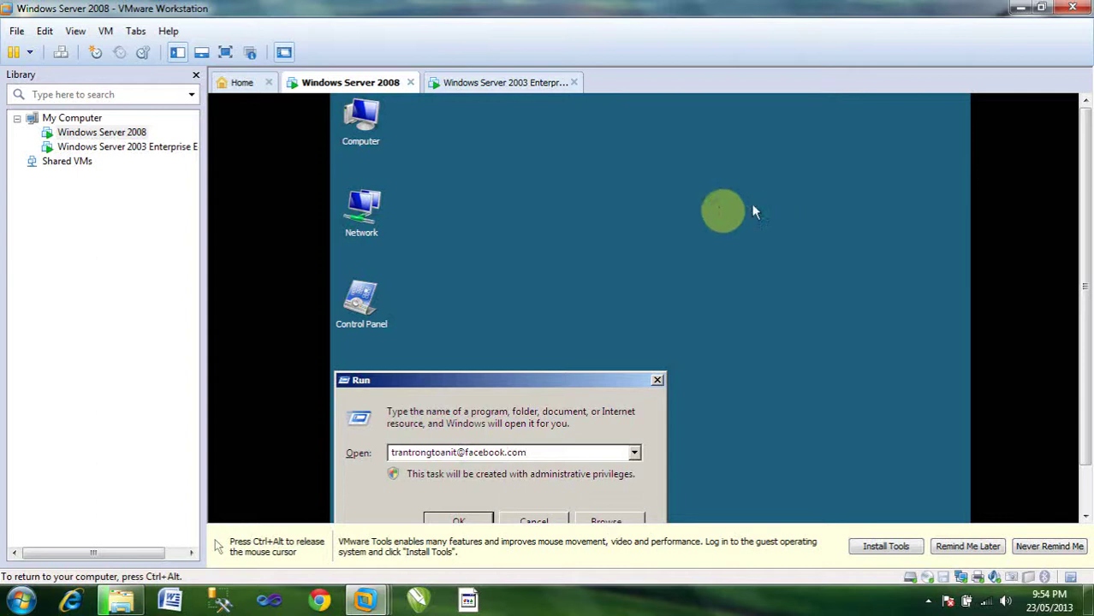
pyautogui.moveTo(544, 453); pyautogui.dragTo(328, 458)
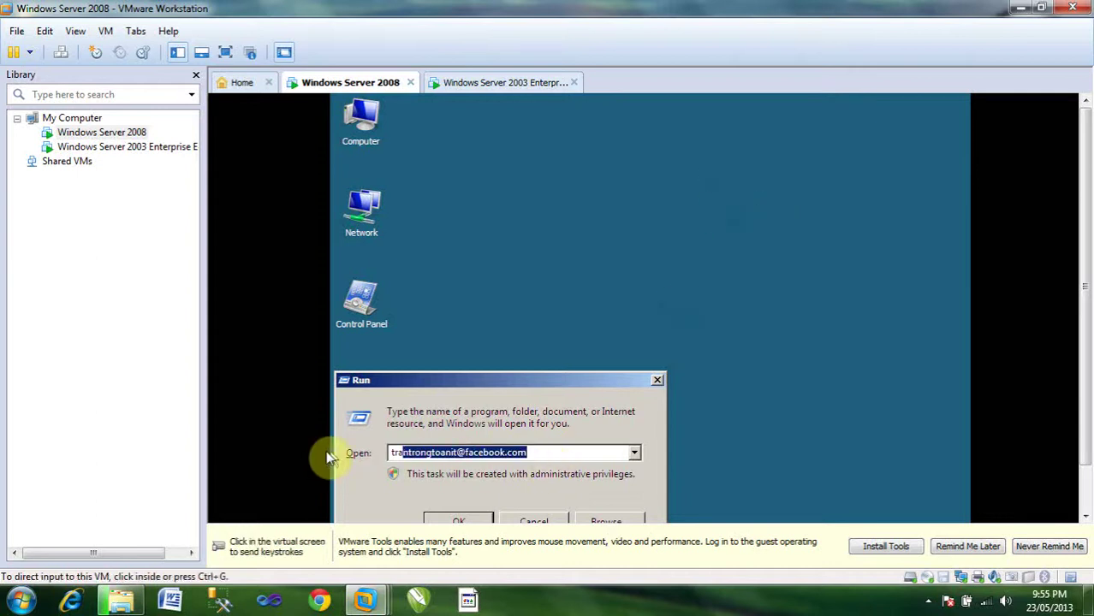
pyautogui.click(547, 454)
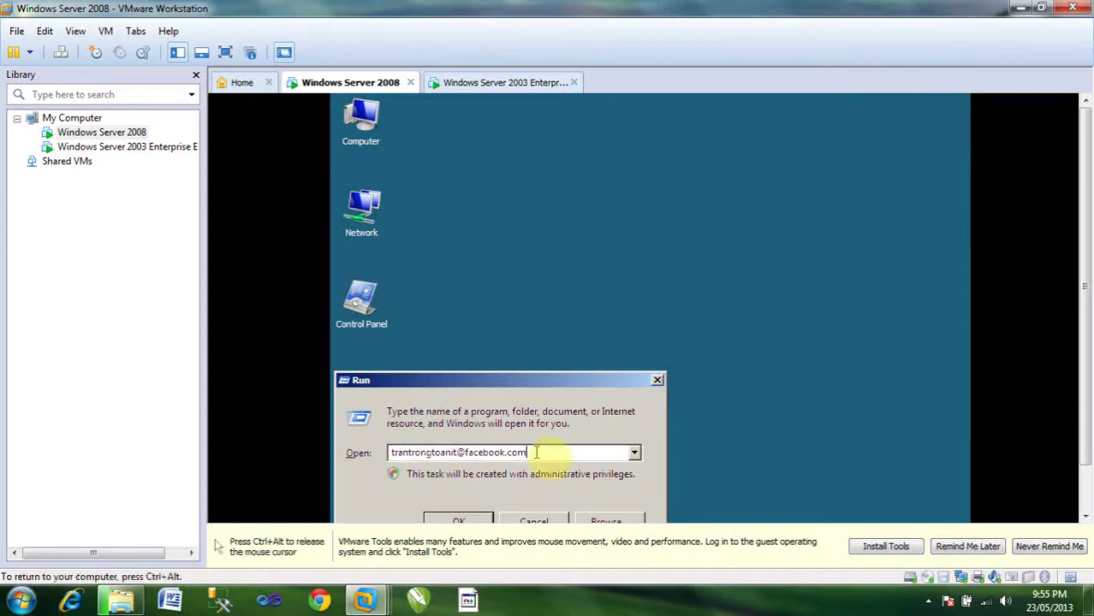
pyautogui.moveTo(503, 378); pyautogui.dragTo(561, 328)
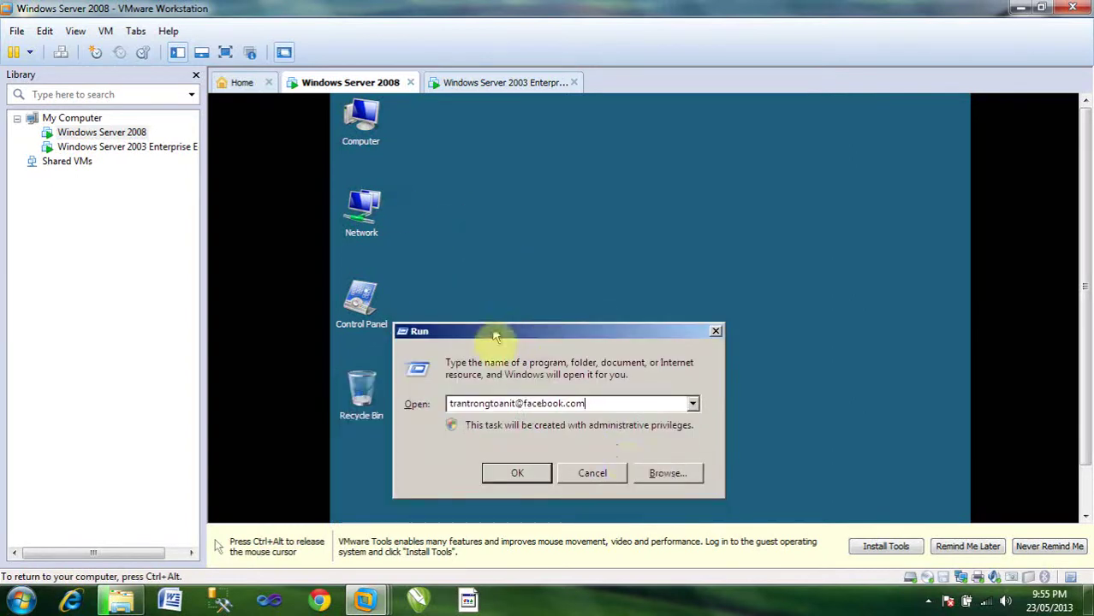
pyautogui.hotkey('ctrl', 'alt')
pyautogui.scroll(-2, 1087, 372)
pyautogui.click(820, 437)
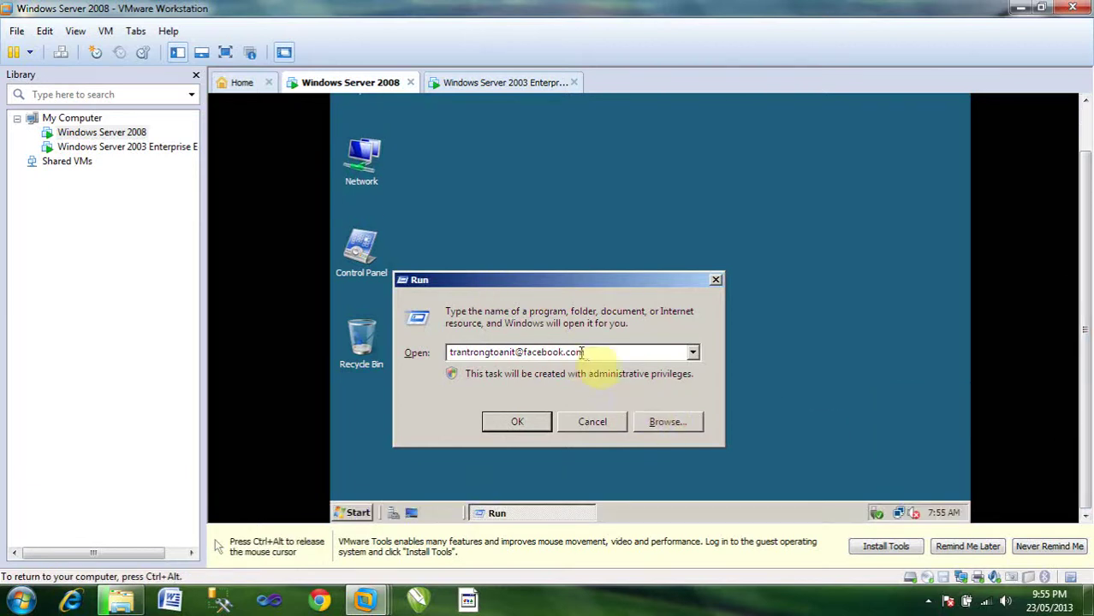
pyautogui.click(589, 428)
pyautogui.click(929, 601)
pyautogui.rightClick(949, 520)
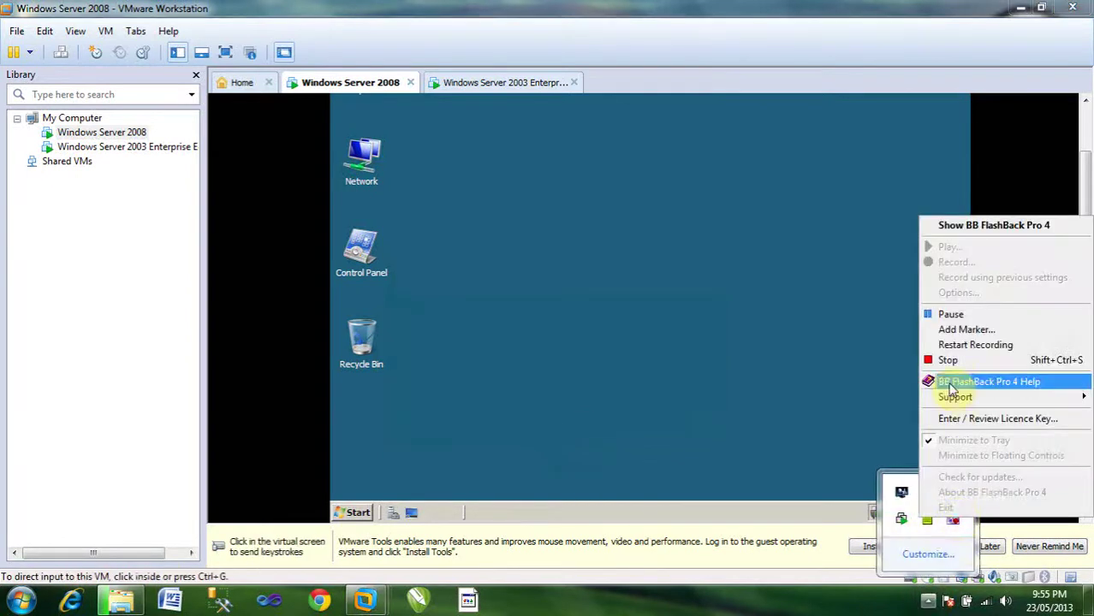